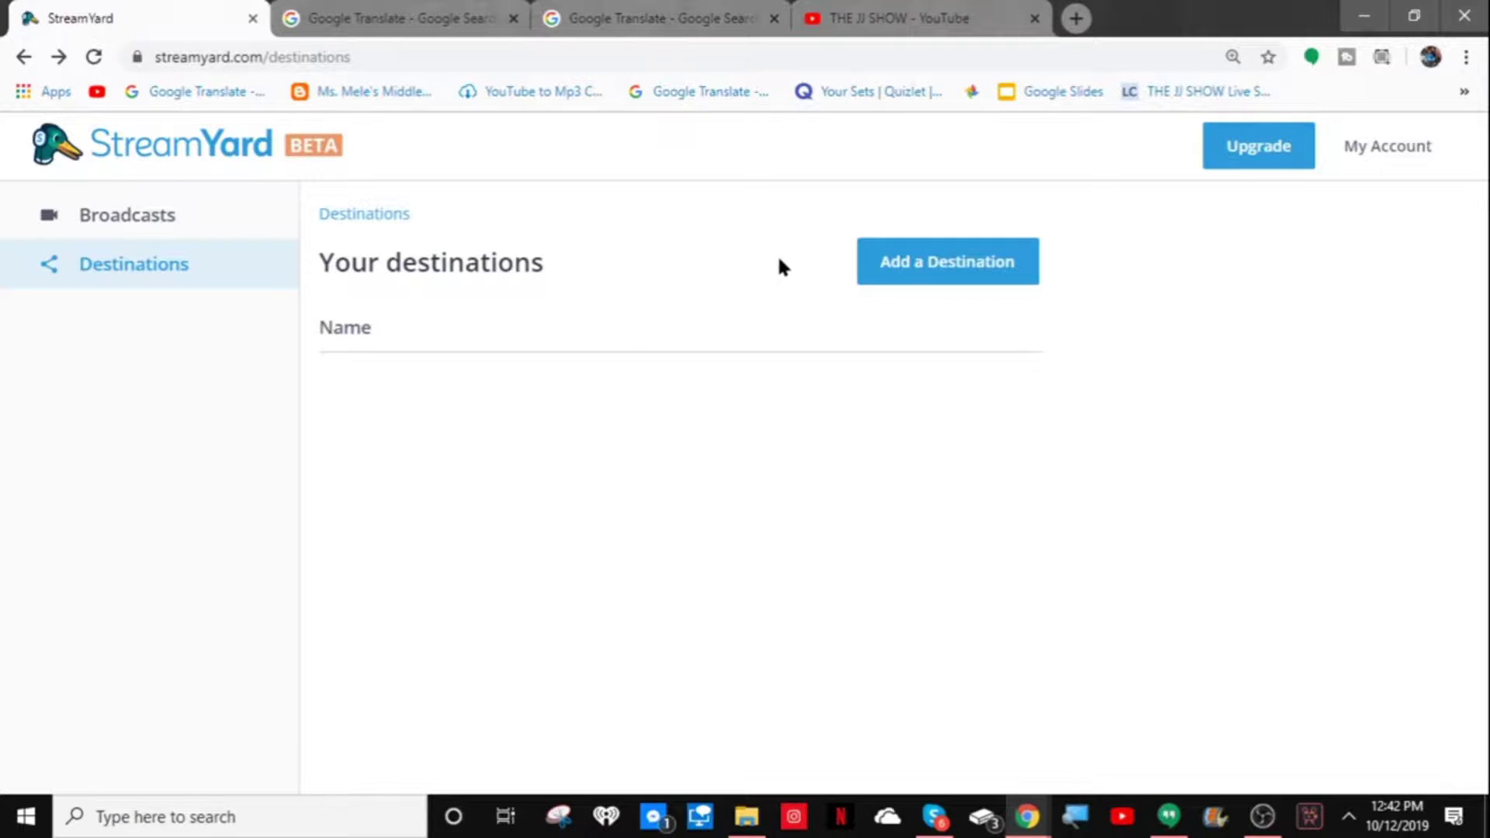
Step: Add the THE JJ SHOW YouTube channel as a streaming destination, allow StreamYard access to it, and view the destinations list
click(942, 266)
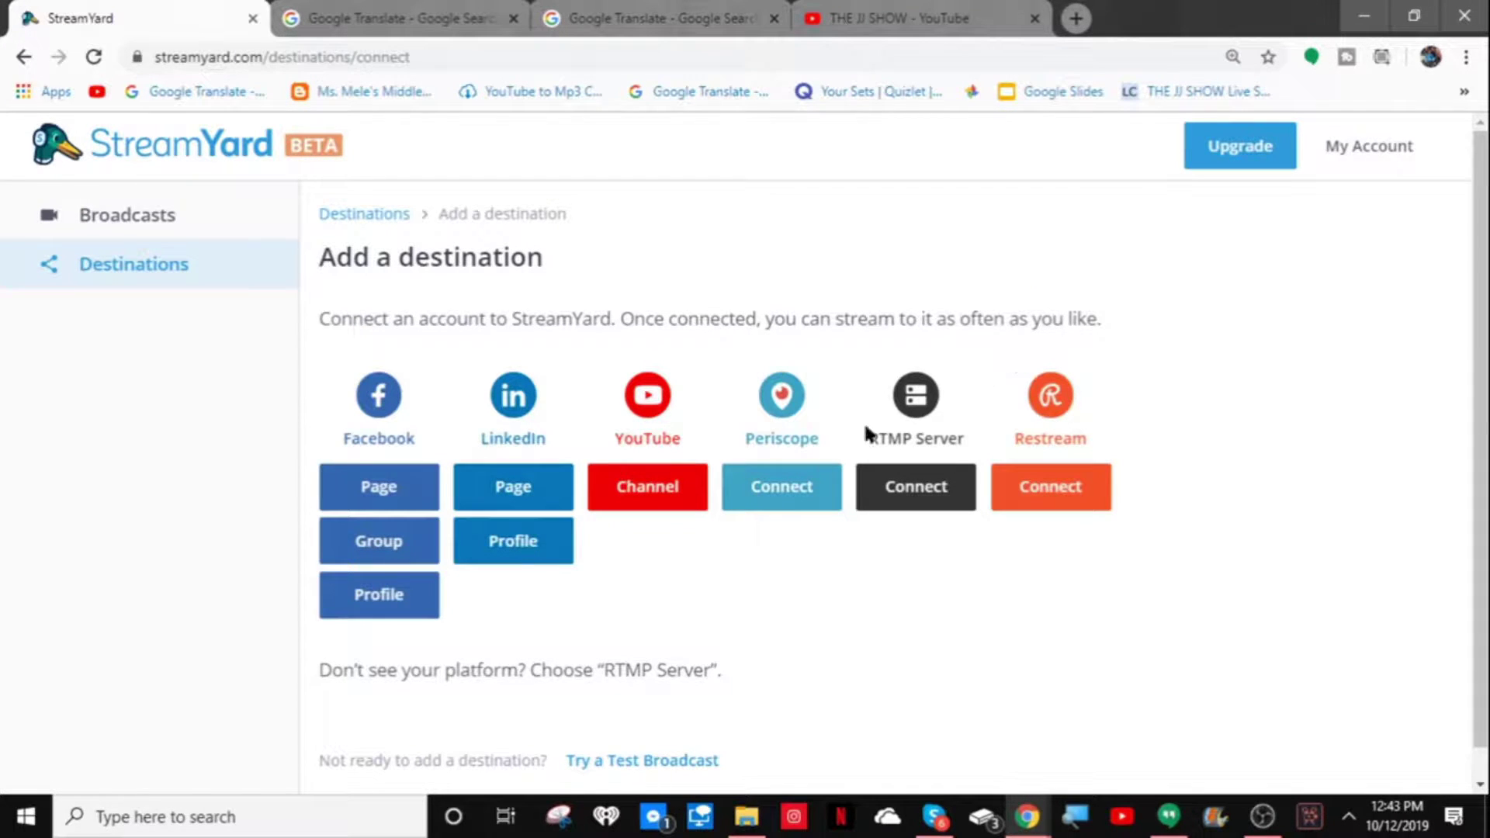
right_click(691, 491)
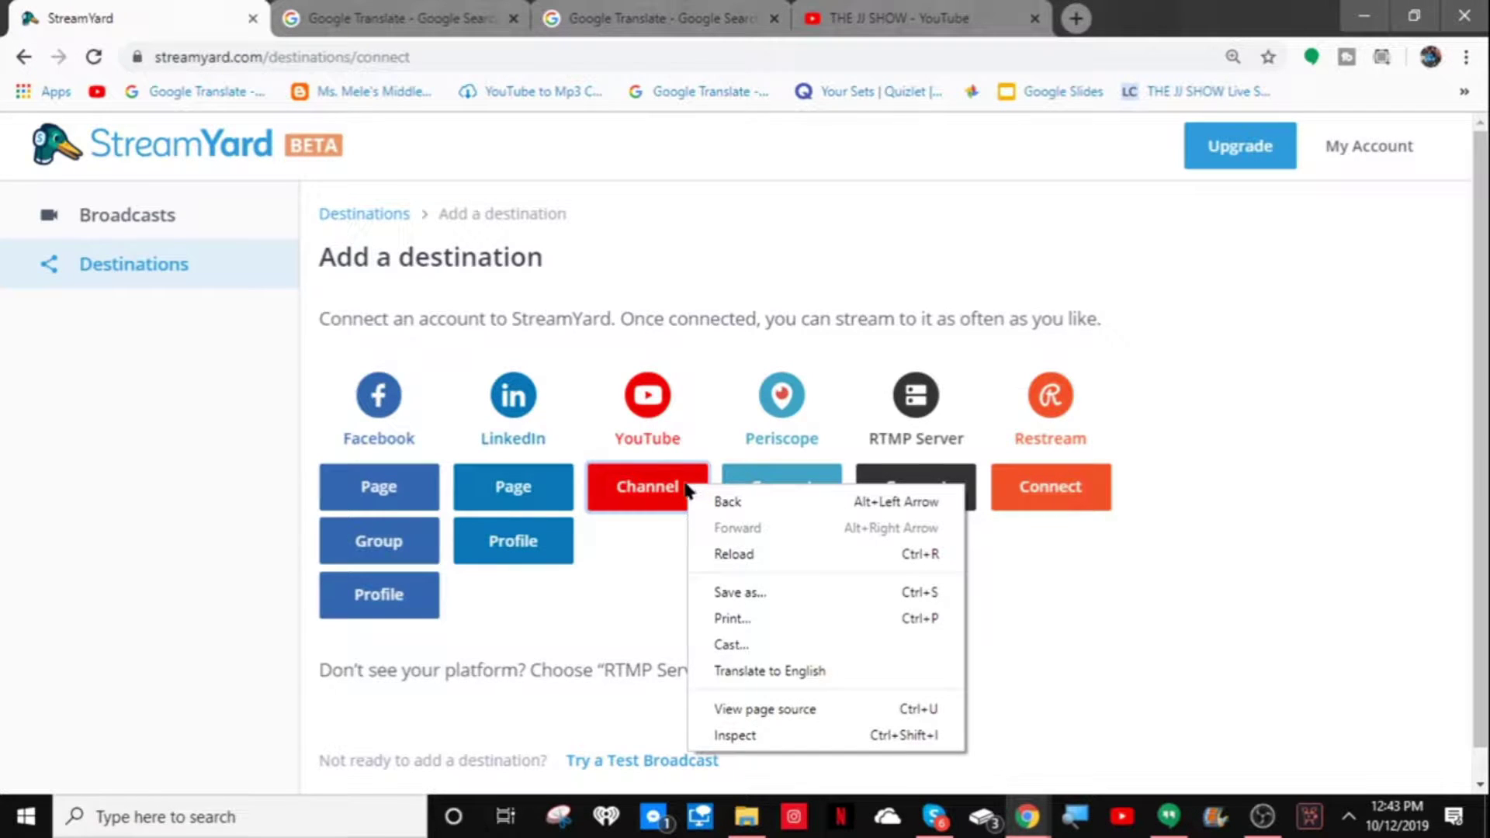
click(669, 481)
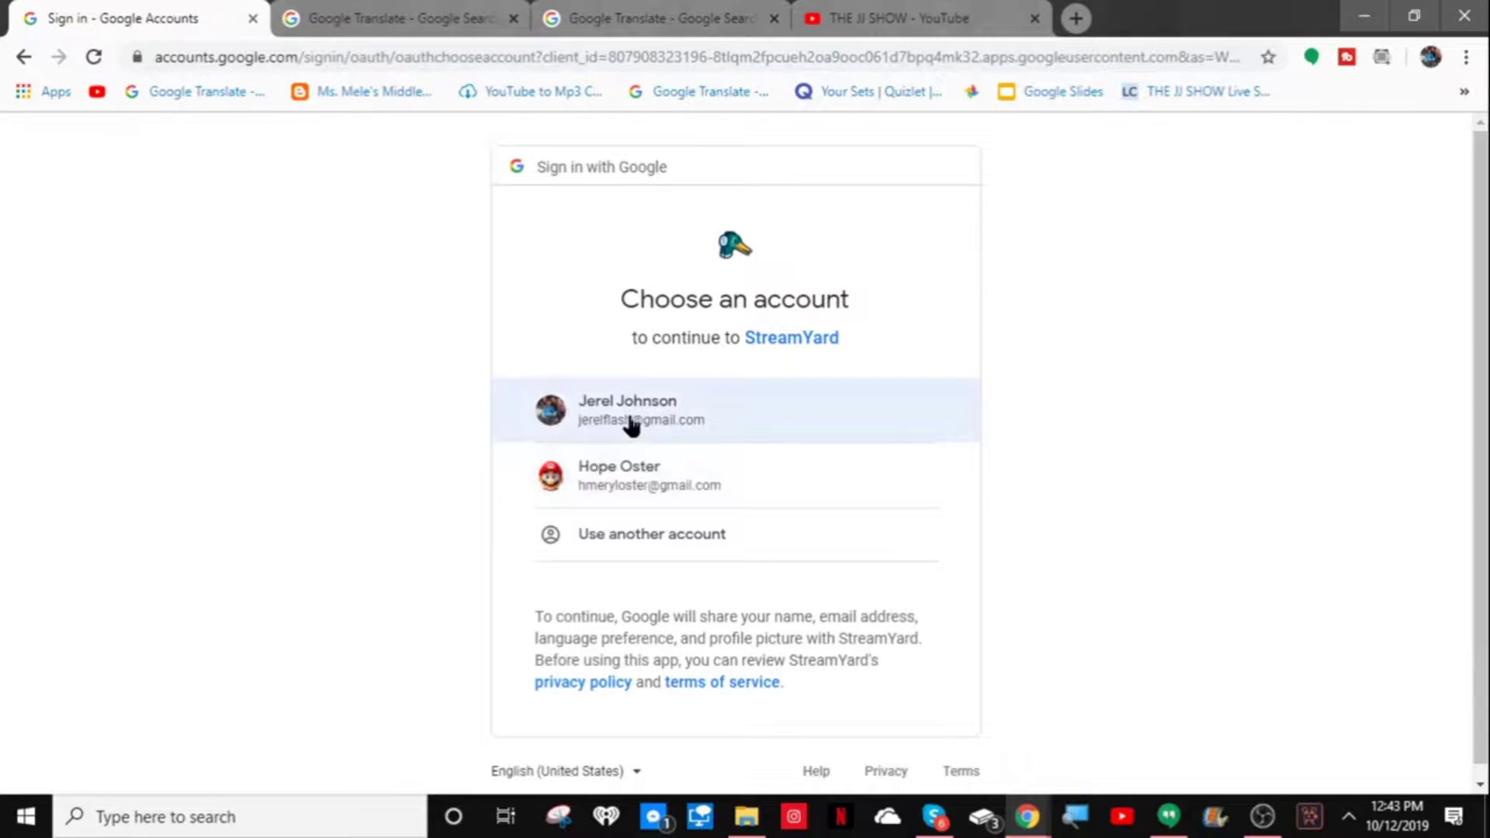
drag(629, 415, 635, 410)
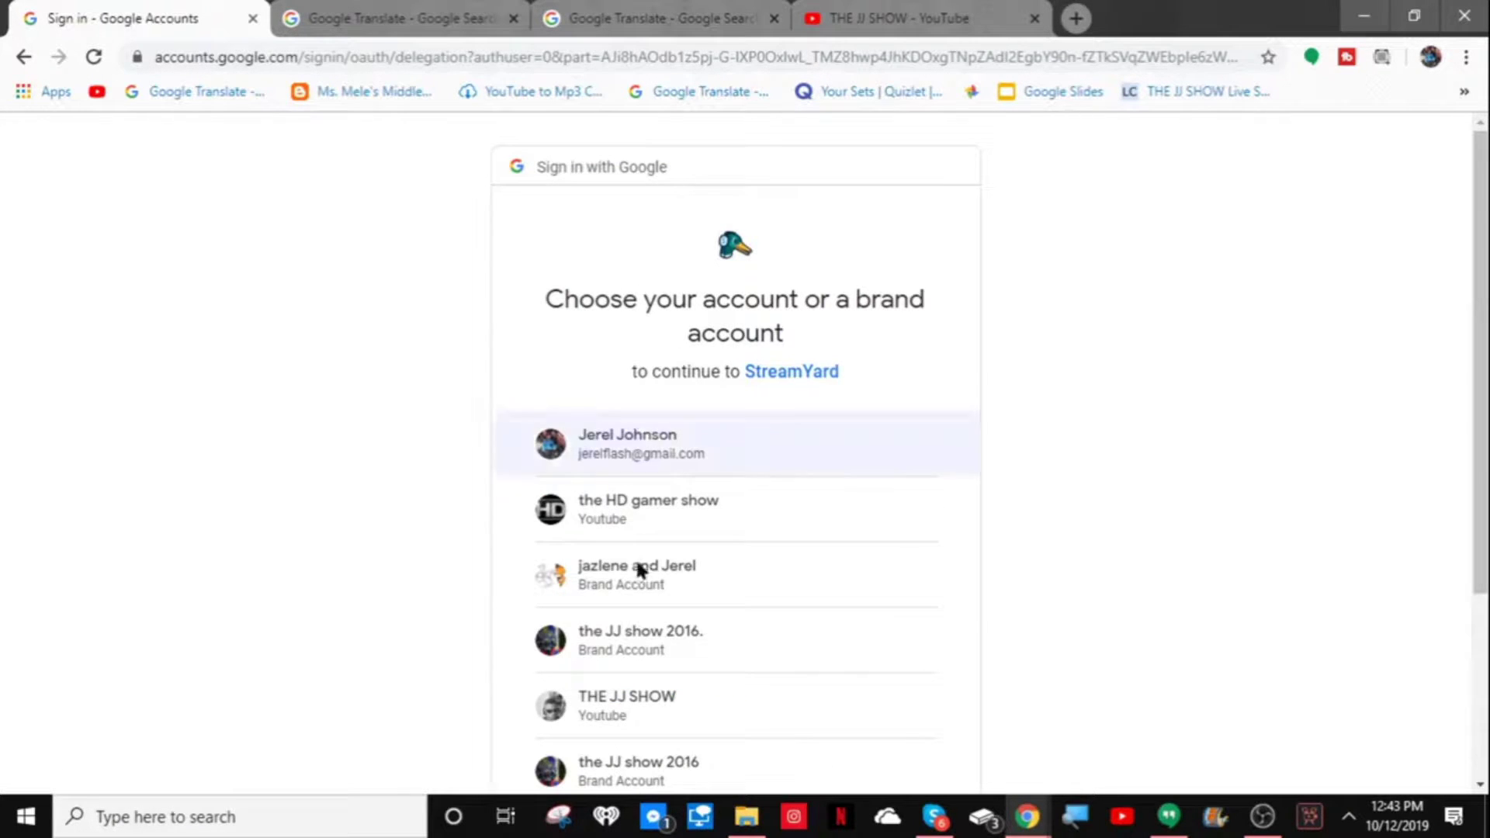
click(658, 721)
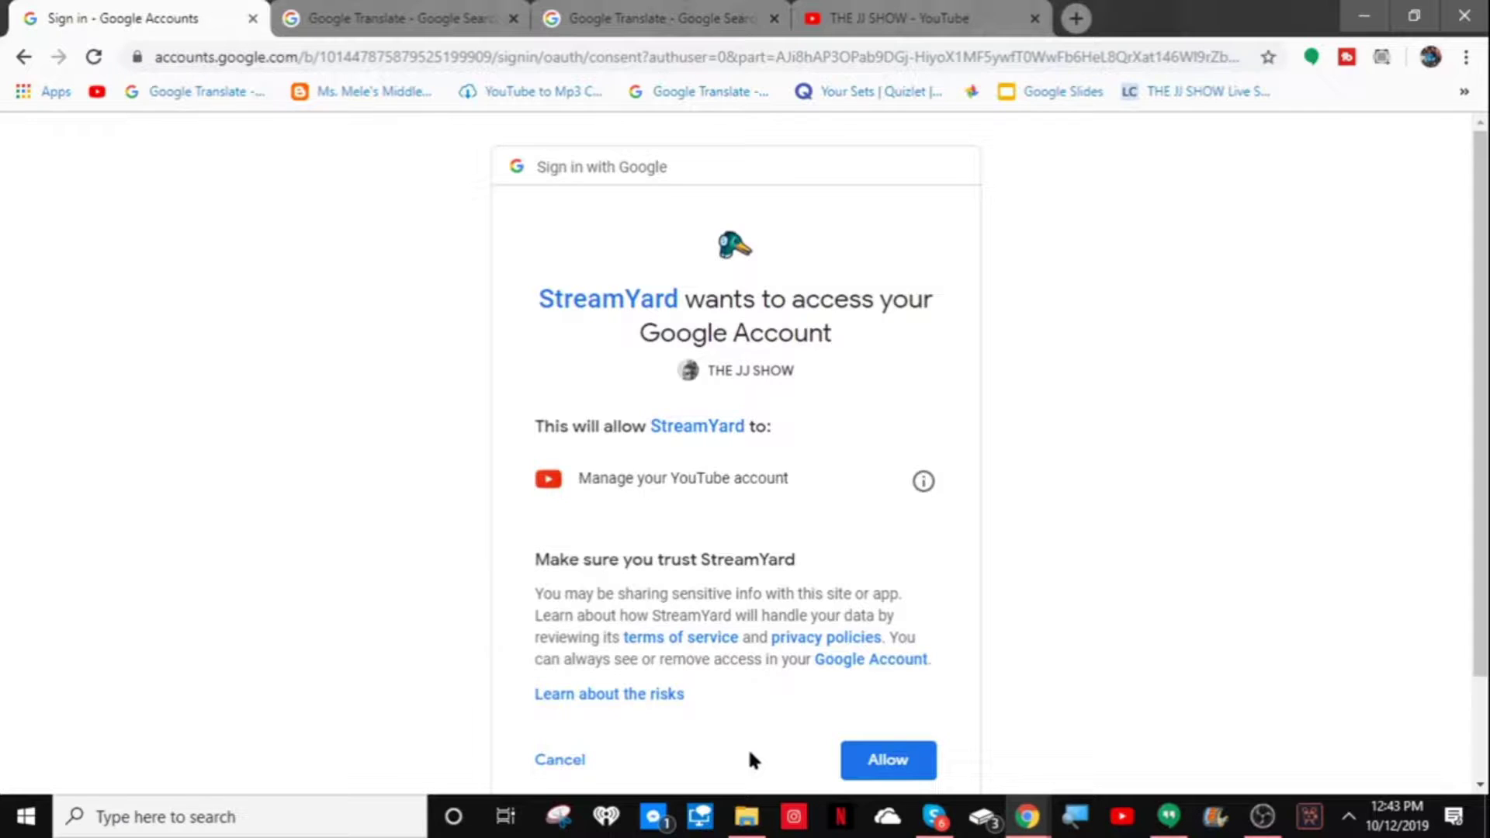
right_click(914, 753)
click(919, 756)
click(919, 757)
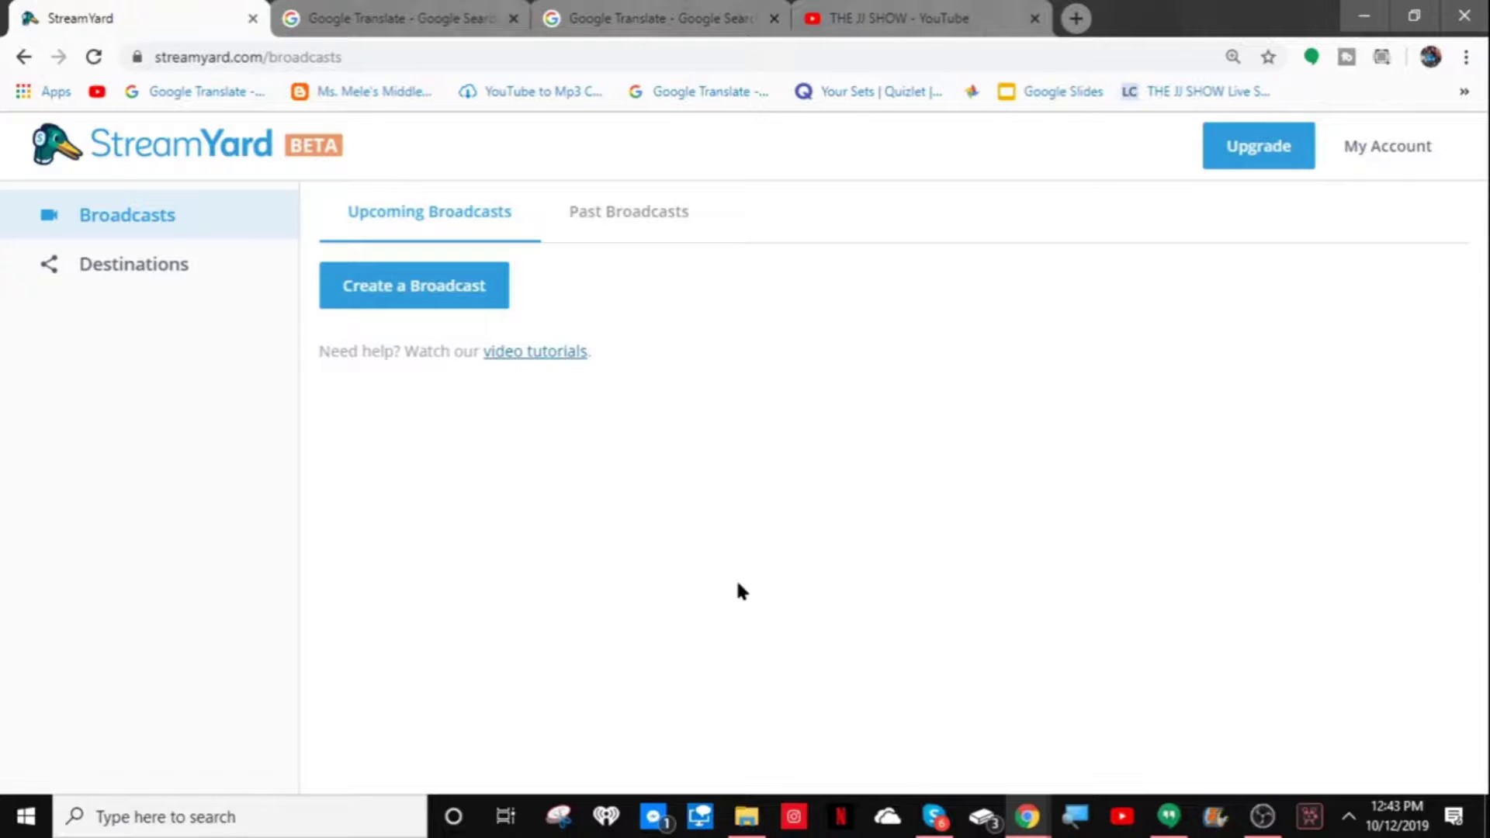
click(186, 272)
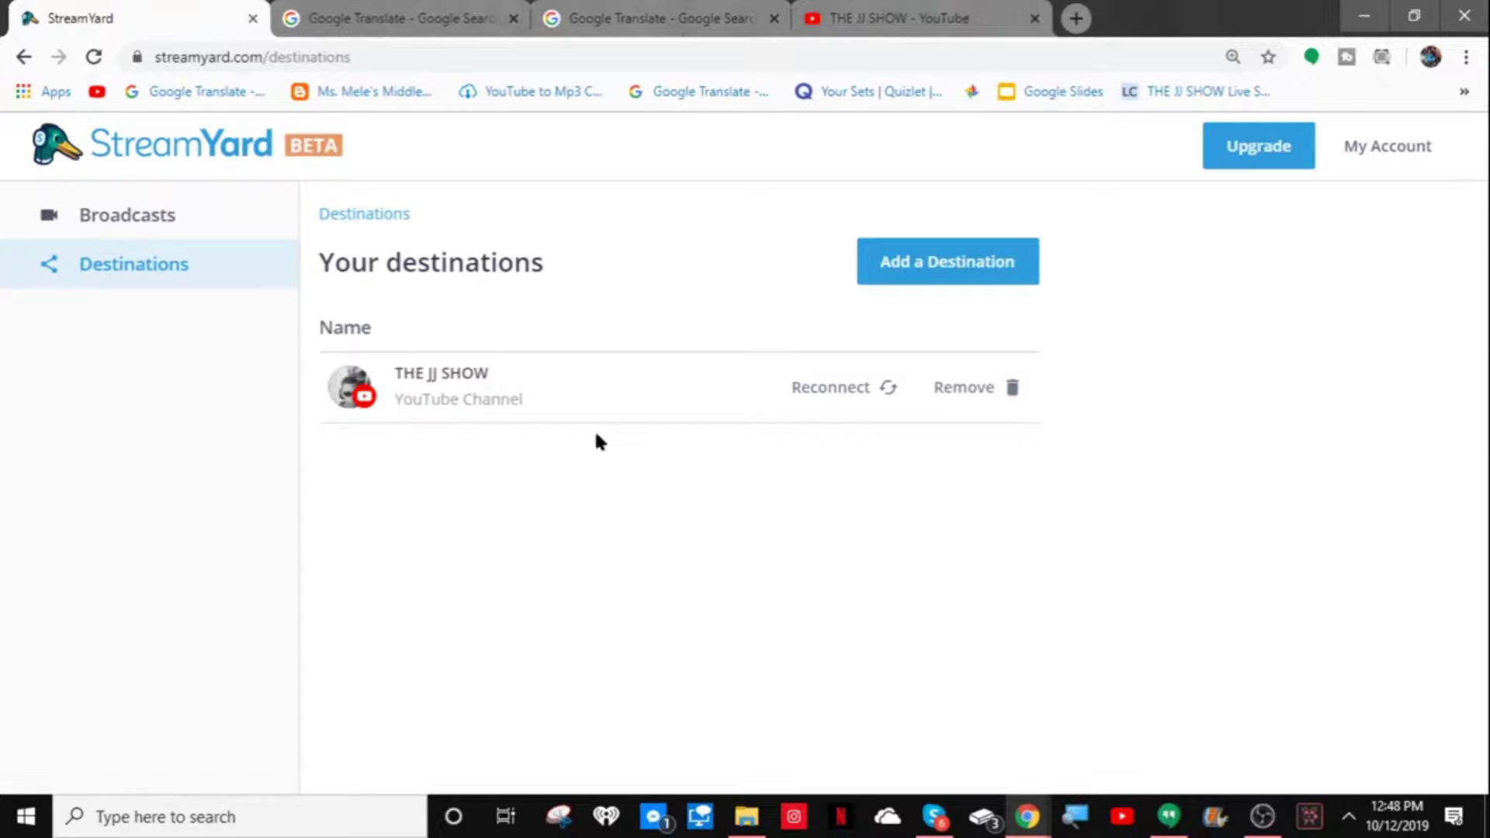
Step: Start creating a new broadcast with the THE JJ SHOW YouTube channel as its destination
click(232, 241)
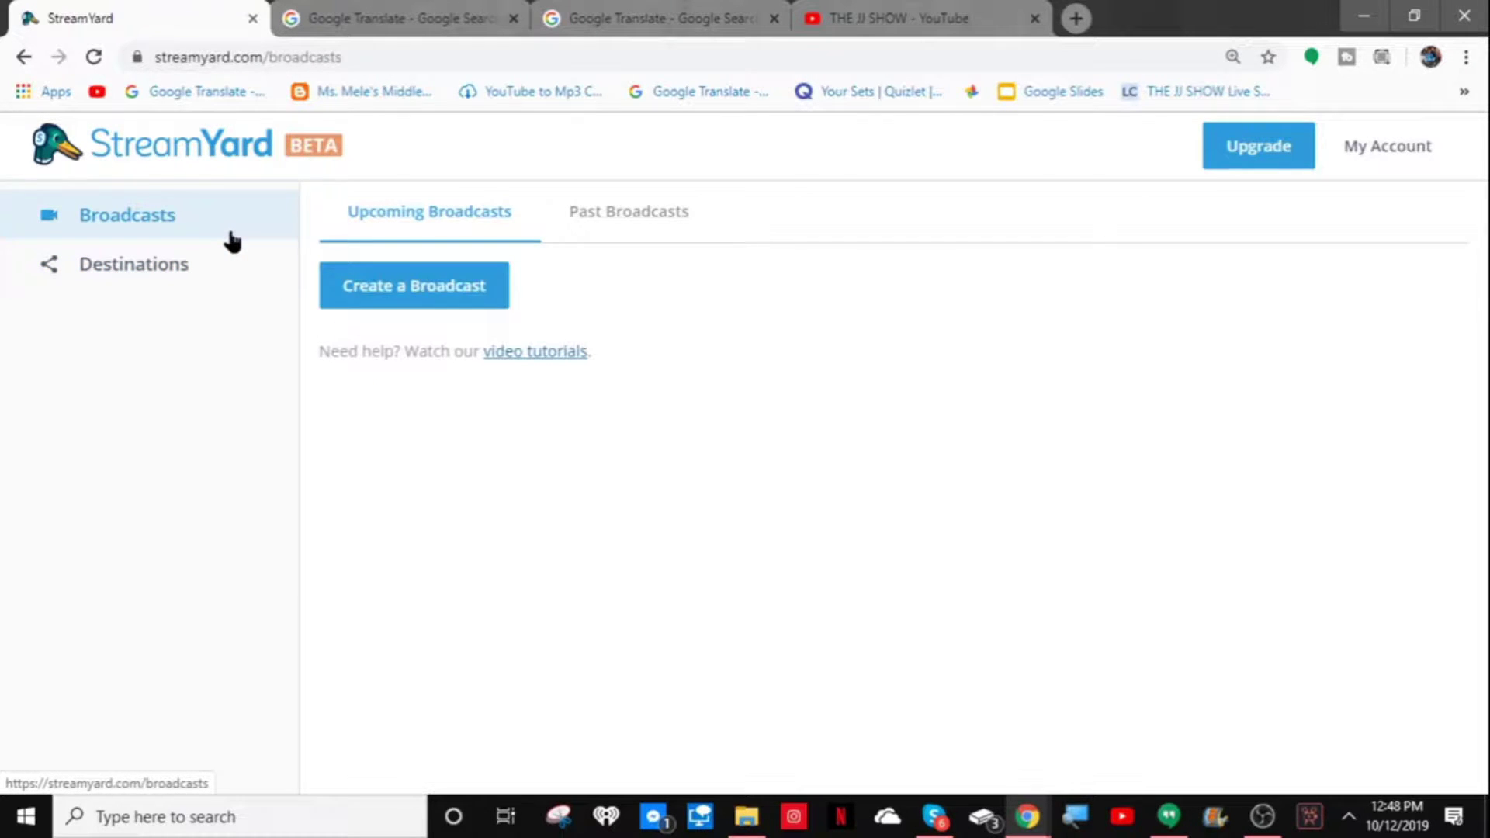
click(411, 307)
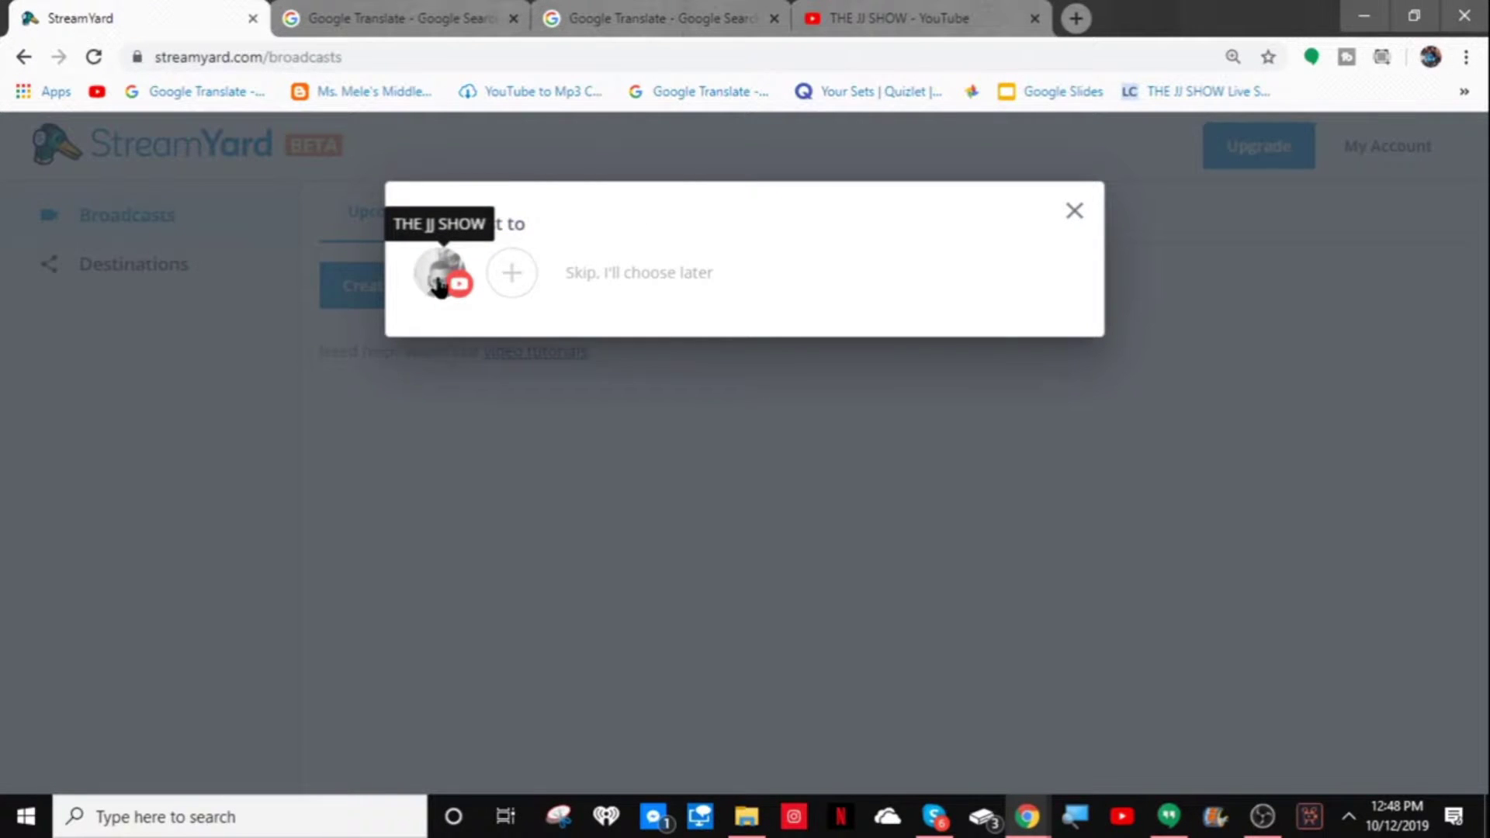
click(439, 284)
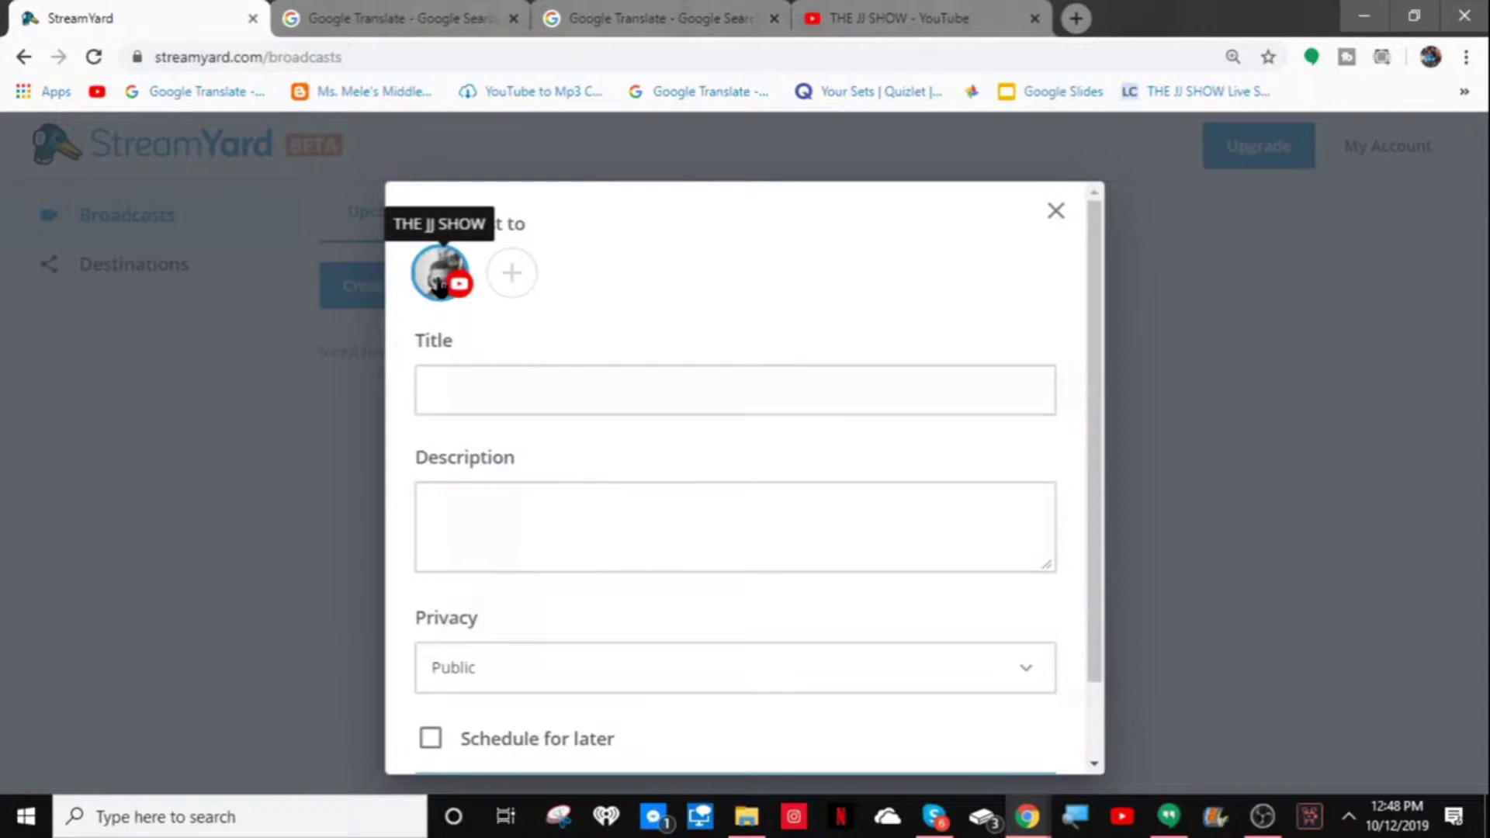
Step: Switch to the open Google Translate page, dictate "Live stream test" by voice, and copy the text
right_click(562, 400)
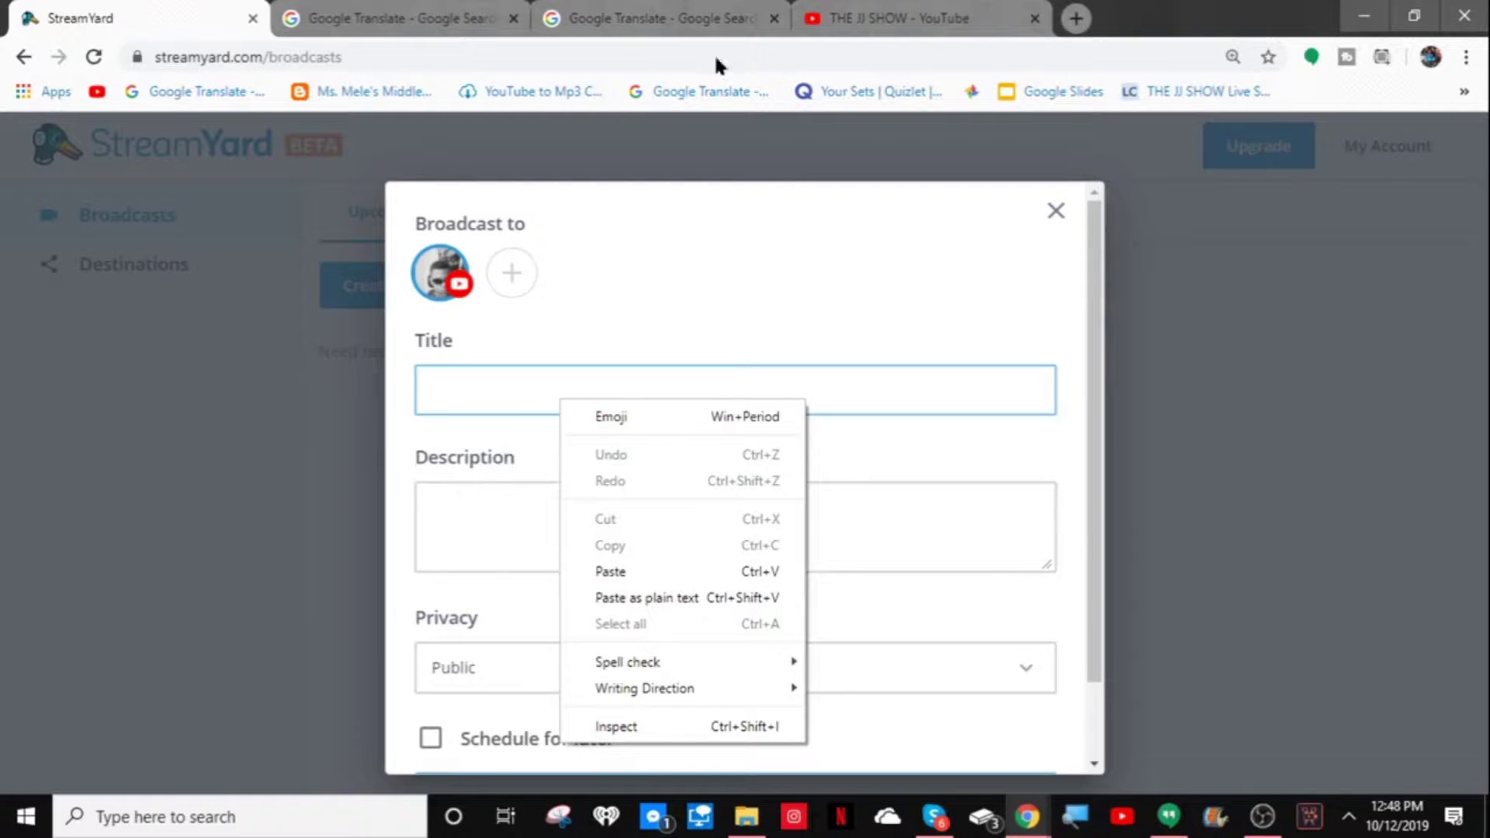
click(697, 9)
click(698, 11)
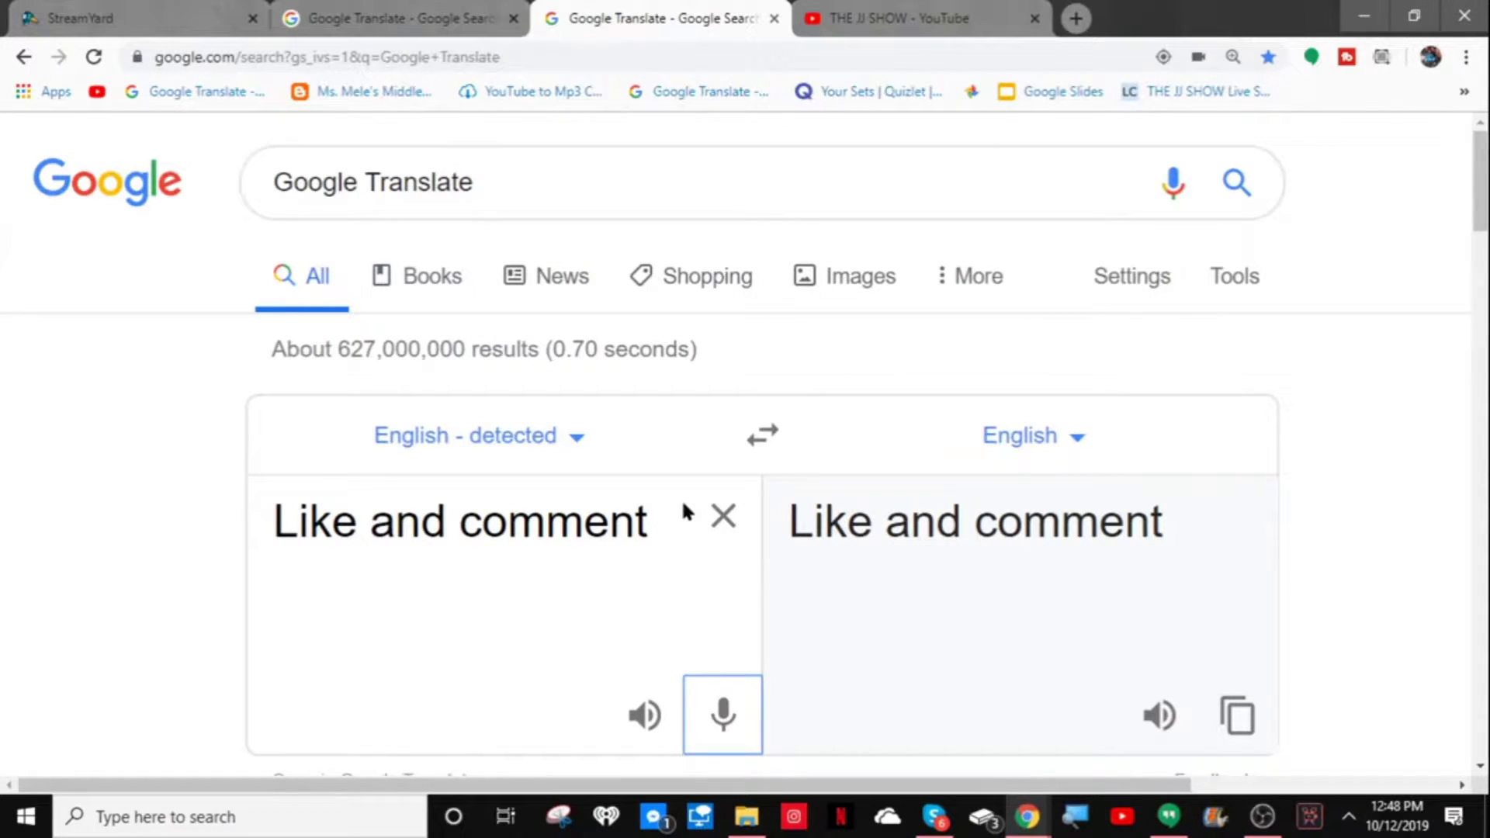
click(743, 751)
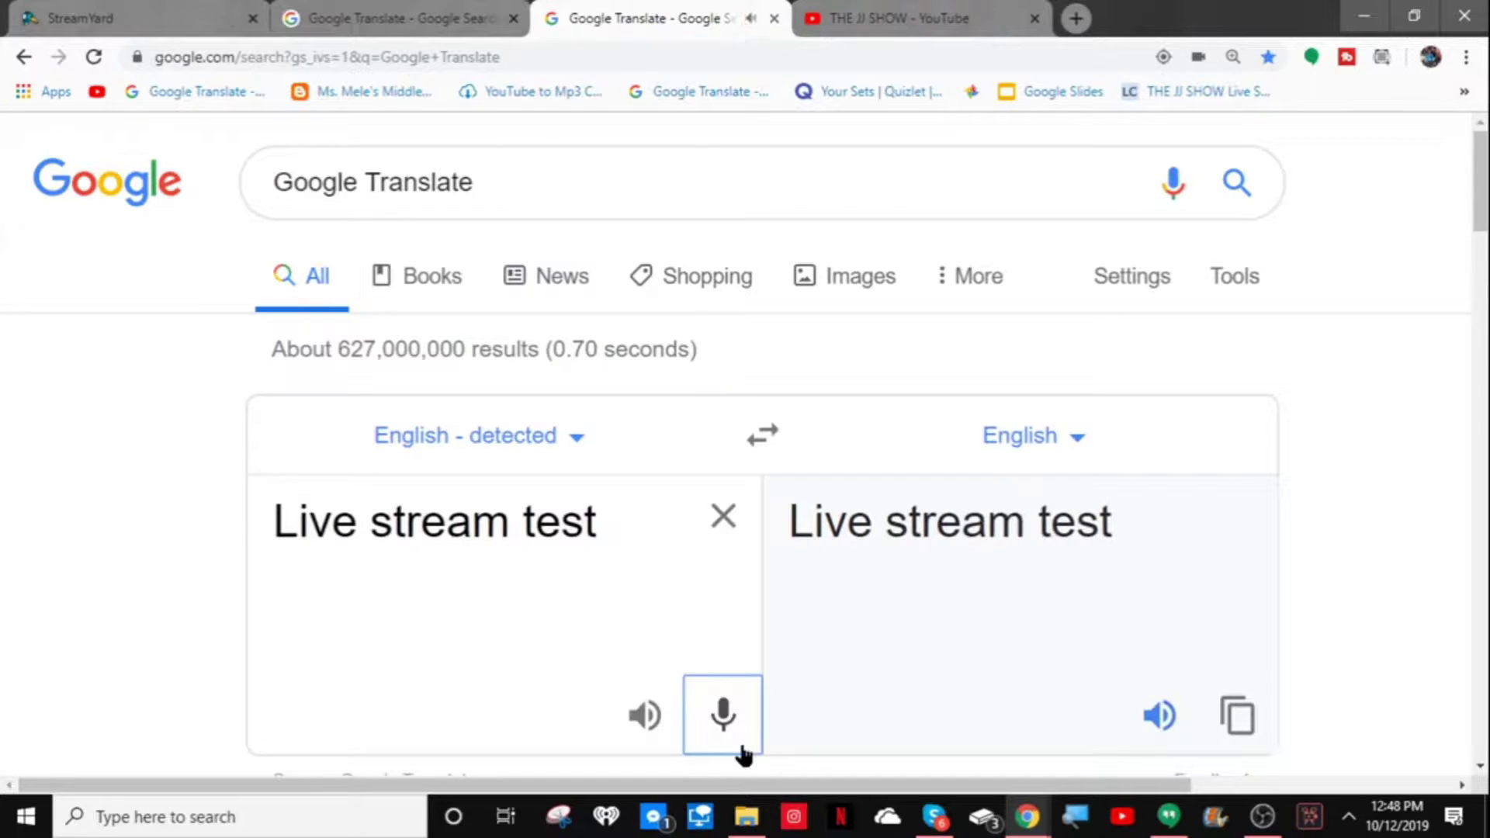
triple_click(527, 534)
right_click(527, 540)
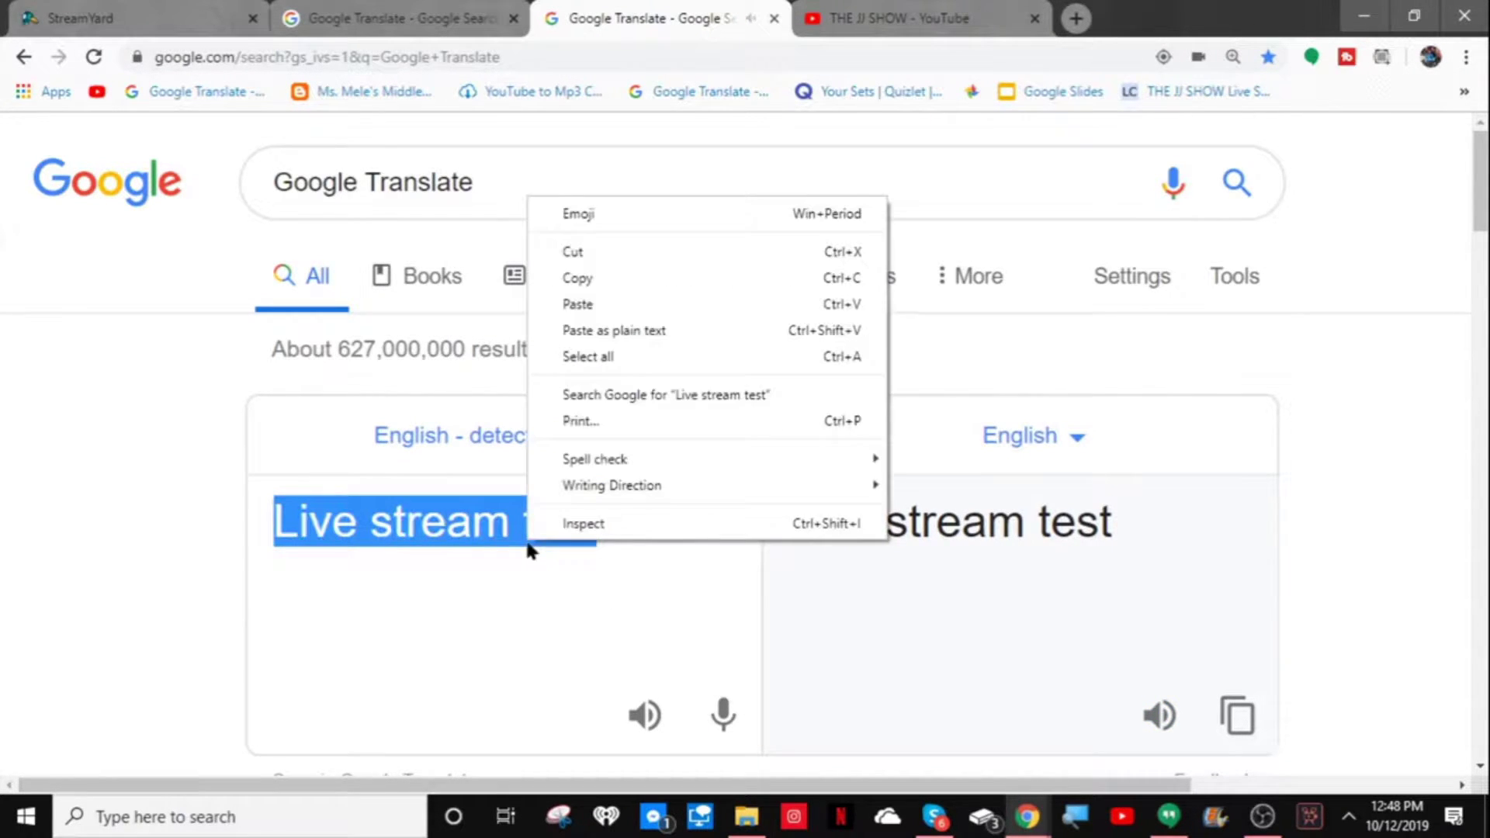
click(660, 277)
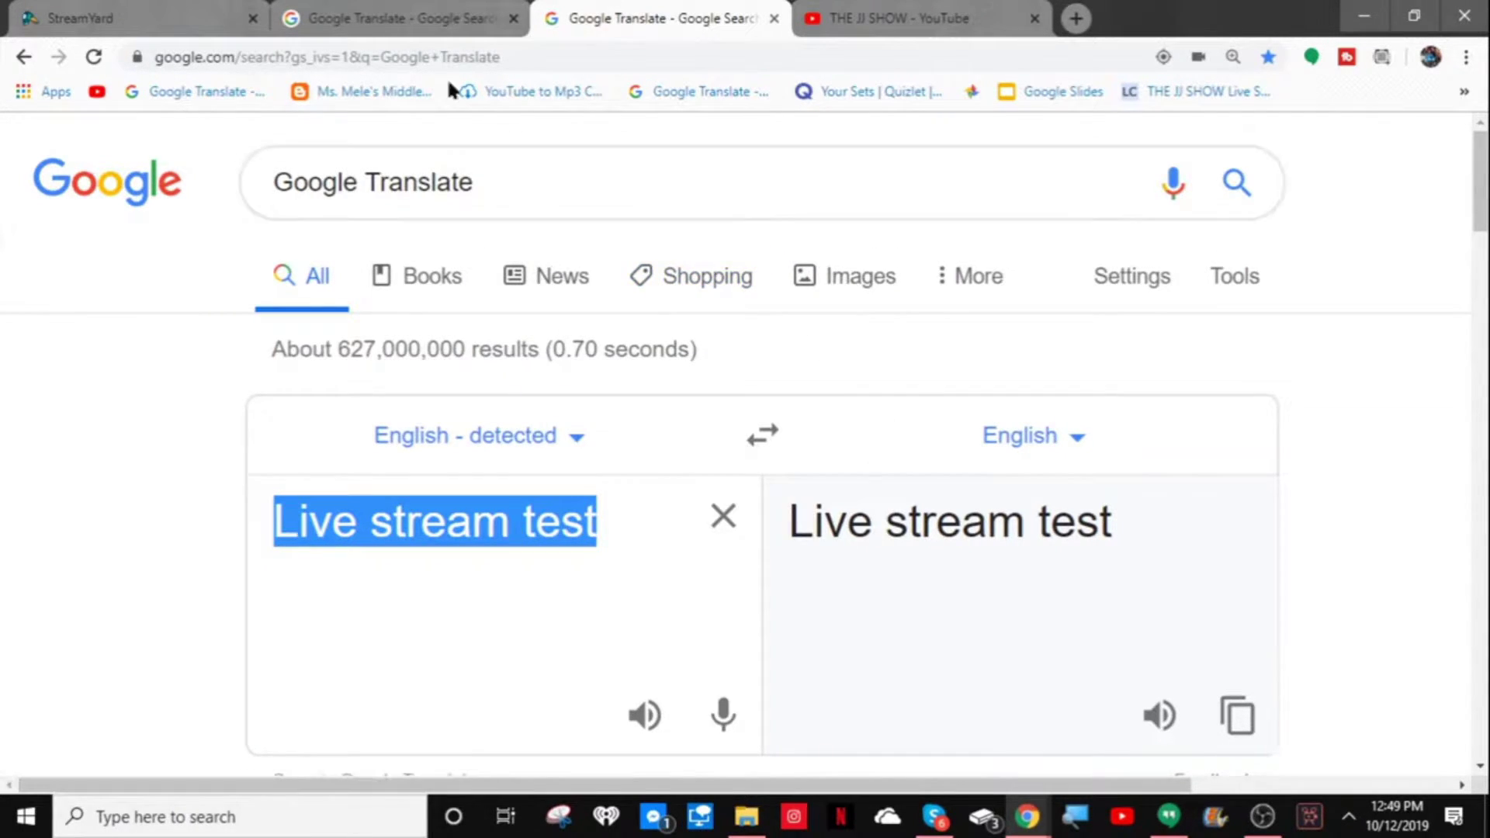
Step: Return to StreamYard and paste "Live stream test" as the broadcast title
click(201, 10)
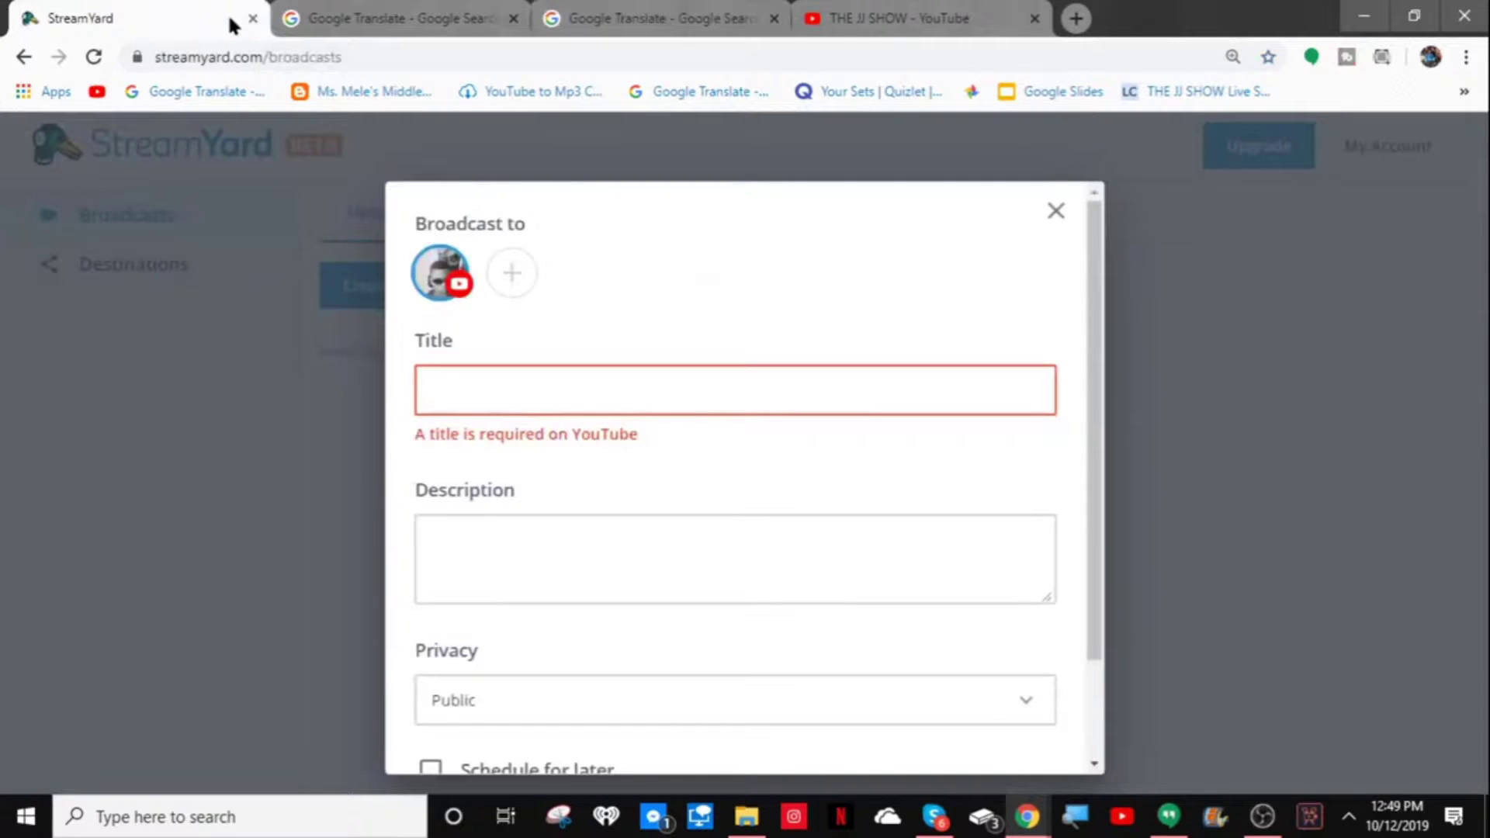
click(512, 371)
right_click(527, 382)
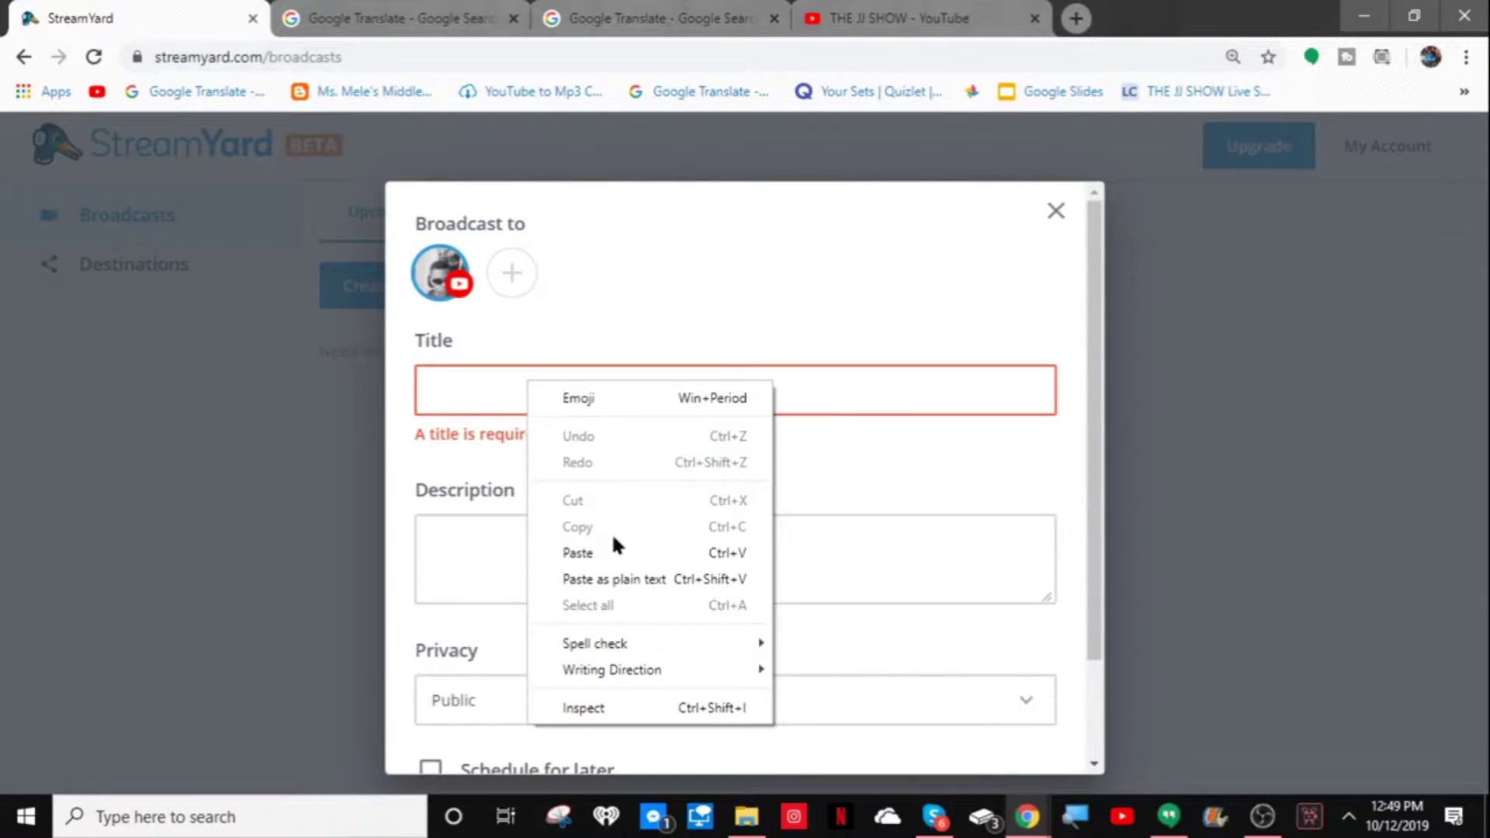
click(578, 553)
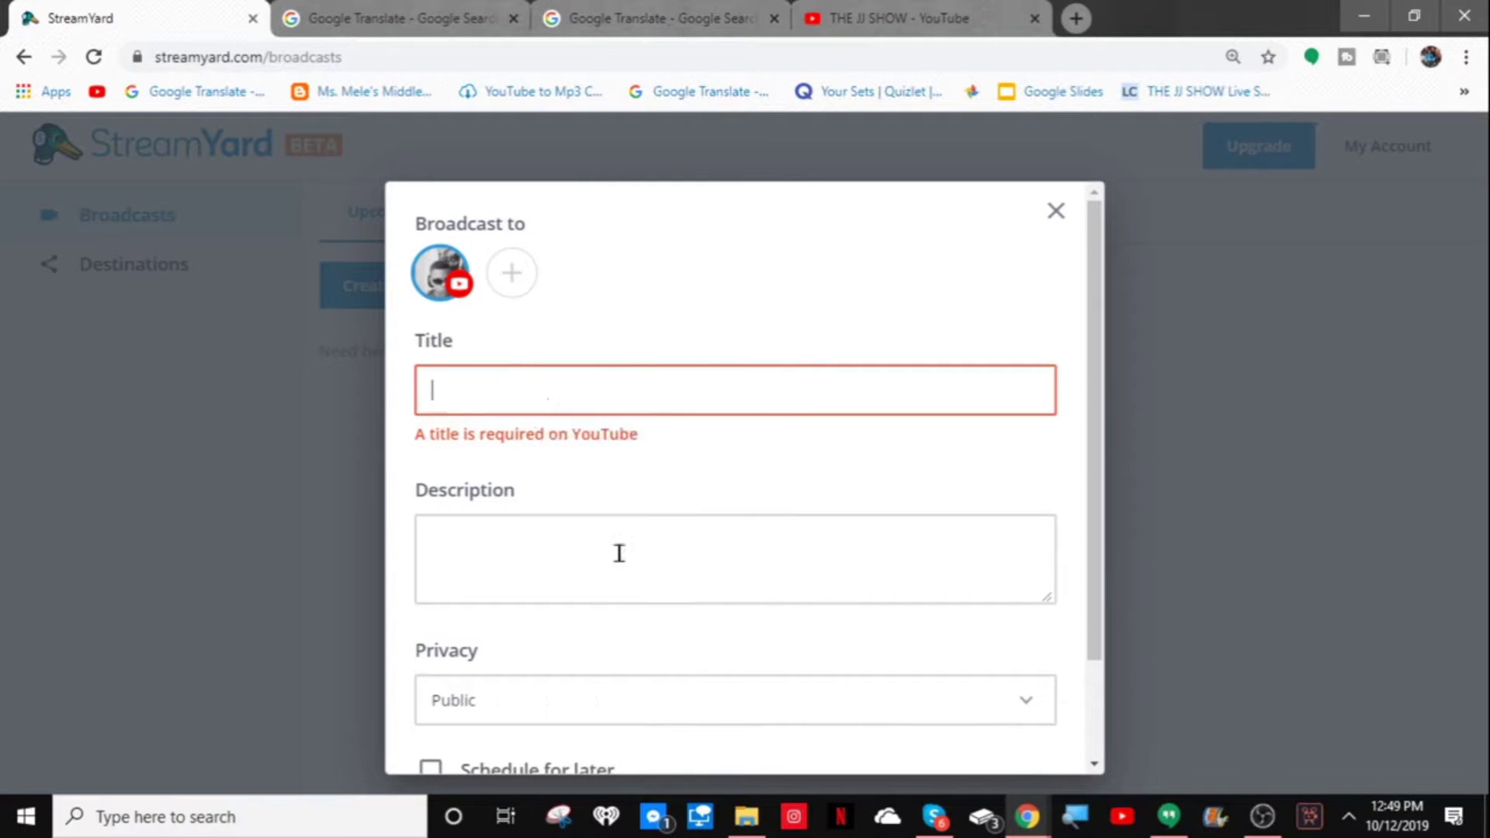
click(666, 582)
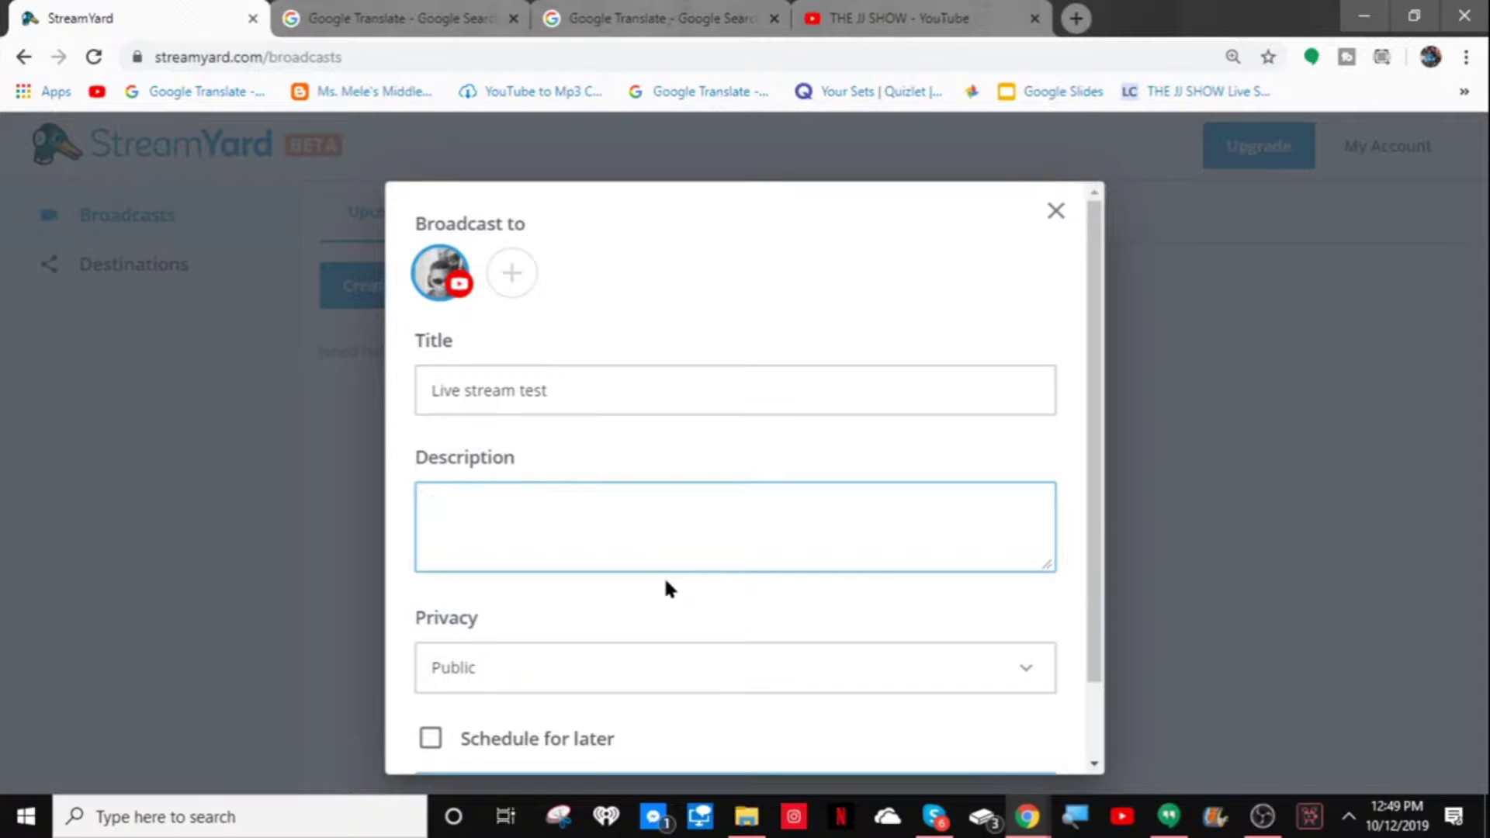
Step: Turn on scheduling for later and upload the desktop photo of the person sitting on a lawn as the thumbnail
click(579, 741)
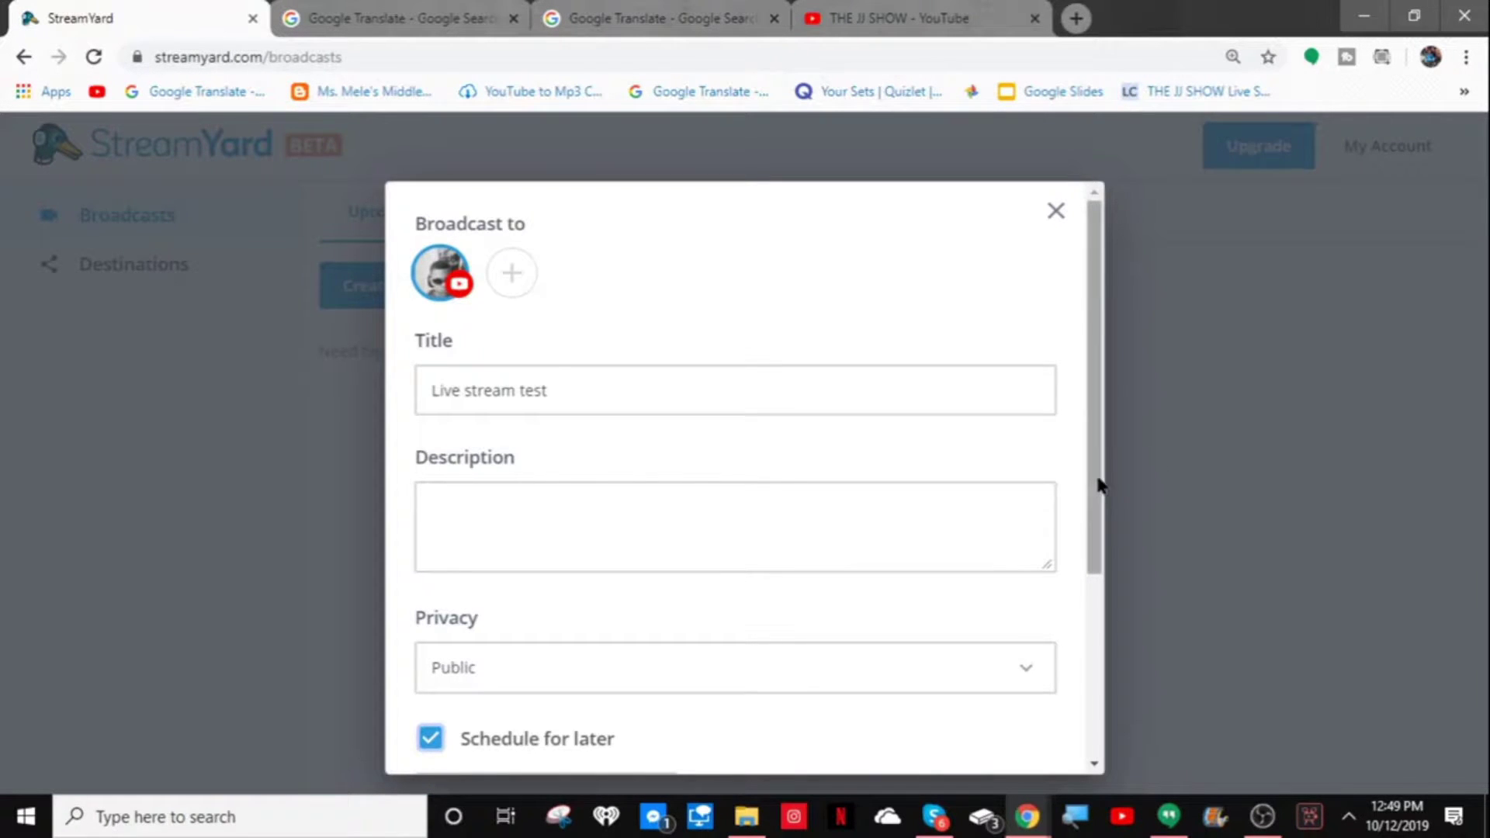
scroll(1099, 493, down, 1)
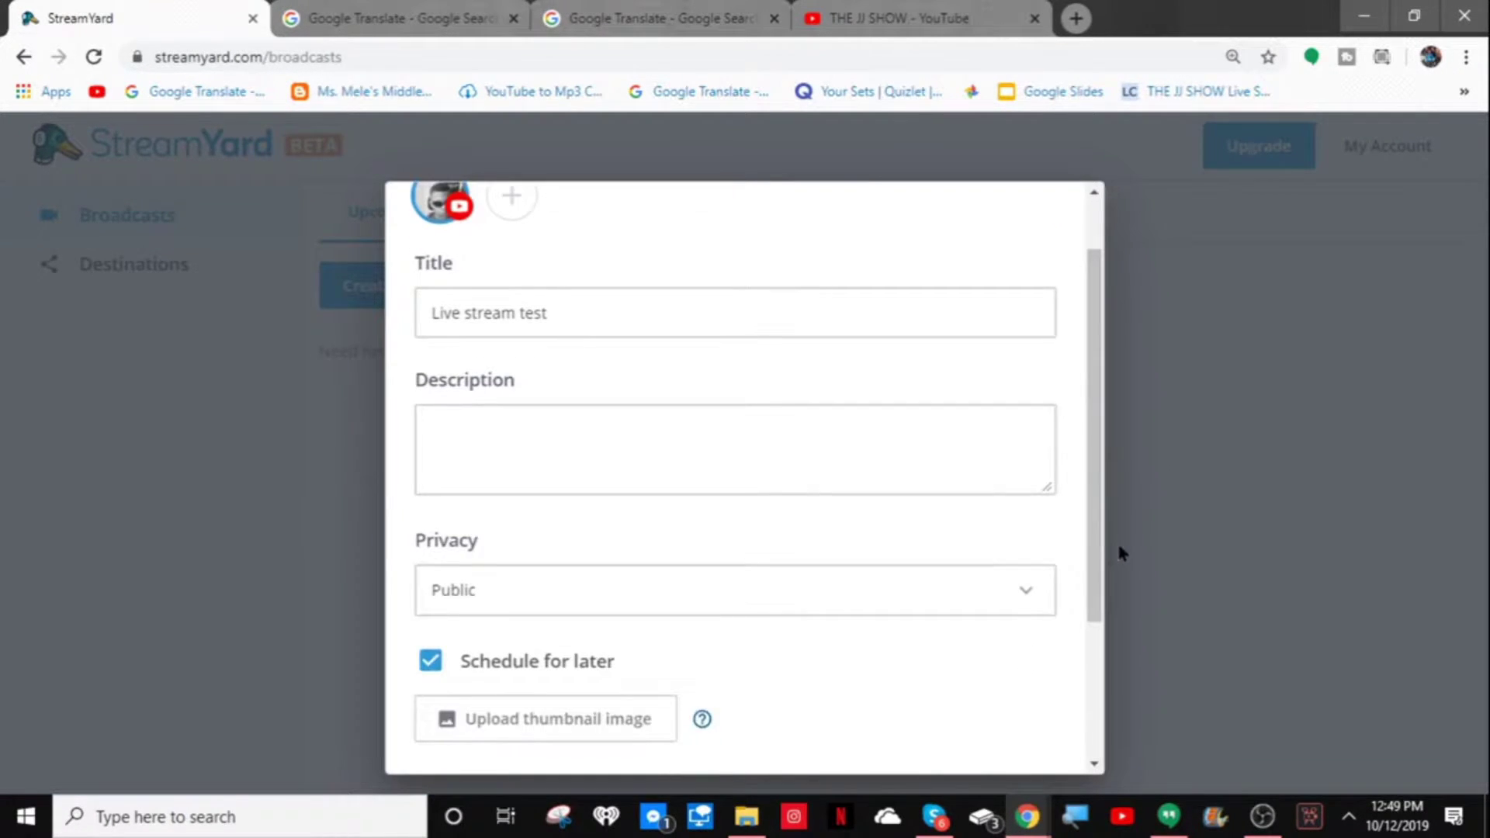
click(630, 730)
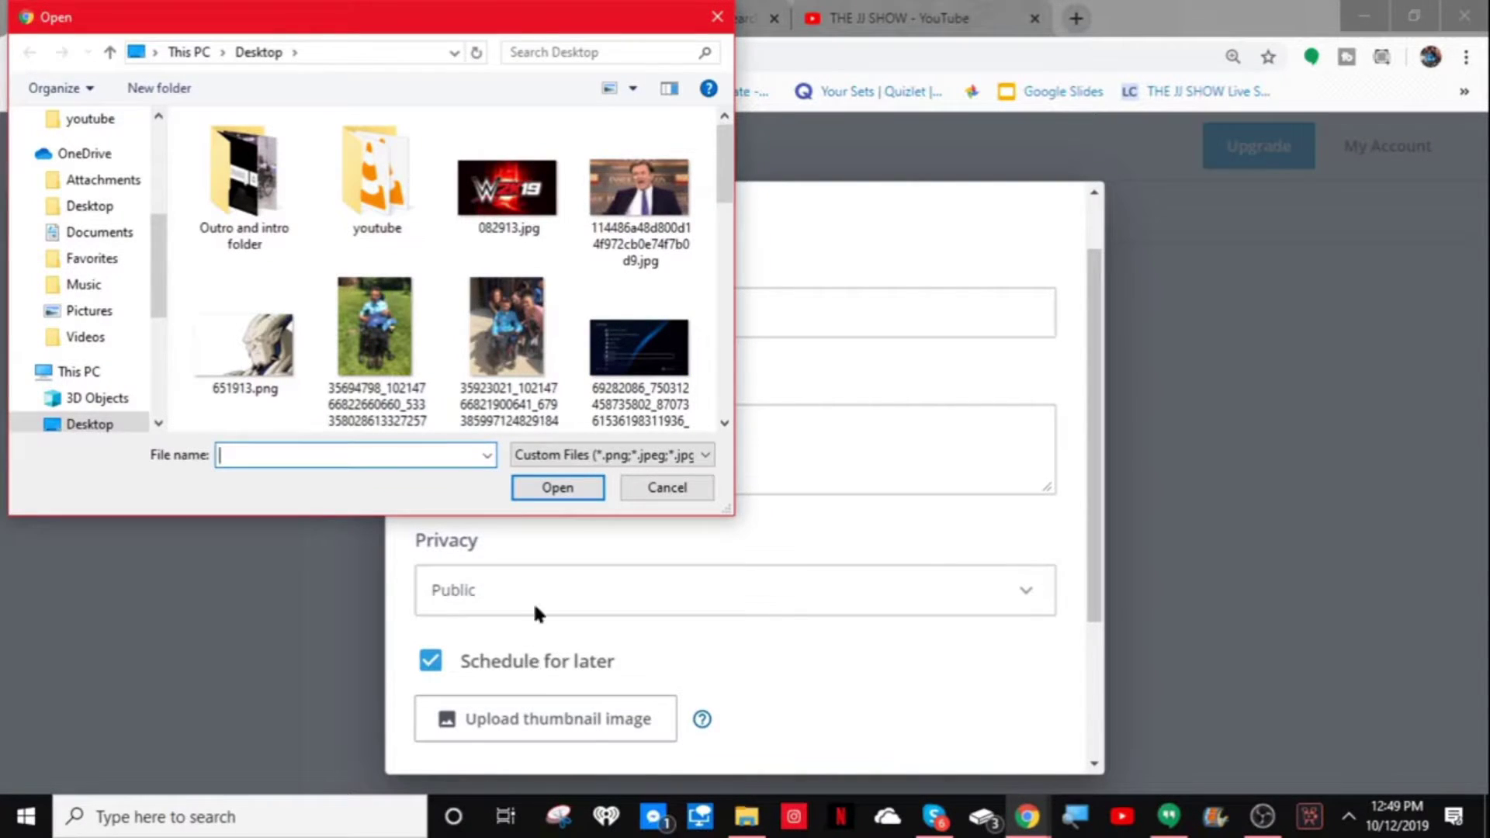
double_click(393, 402)
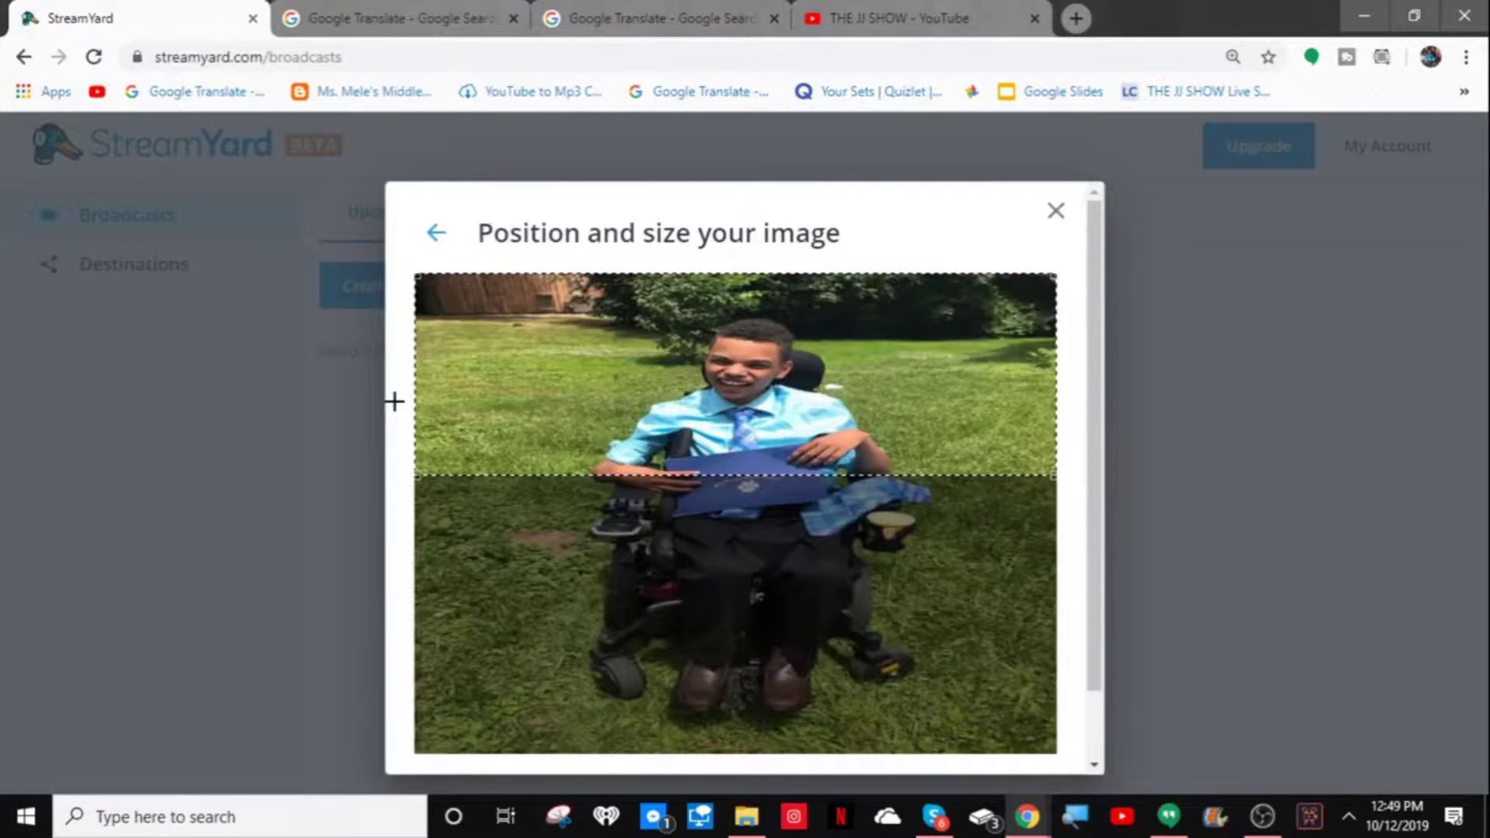
Step: Position the thumbnail crop area over the middle of the photo
drag(801, 426, 844, 546)
right_click(826, 488)
click(826, 489)
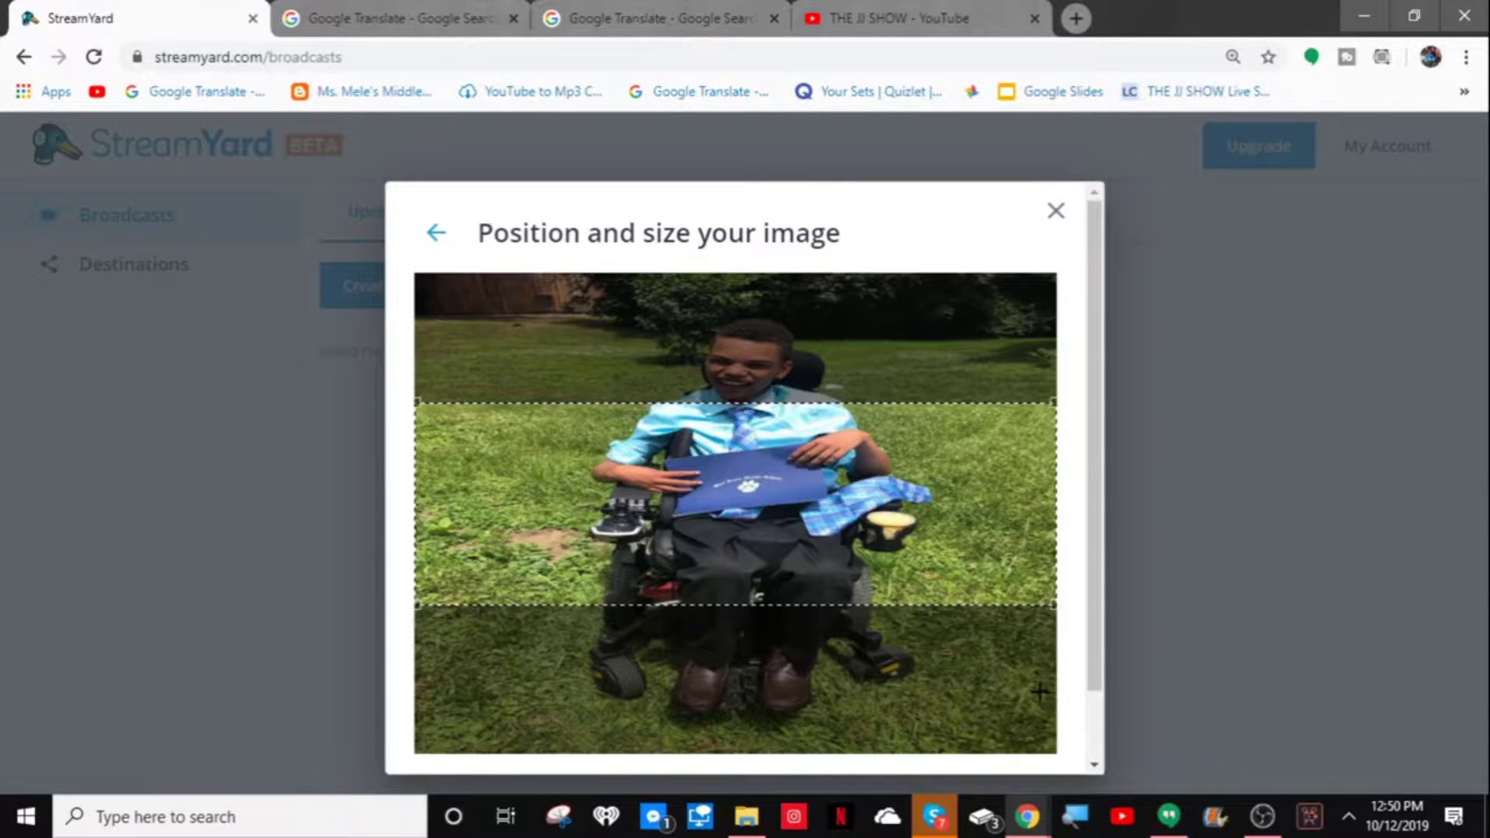
click(875, 612)
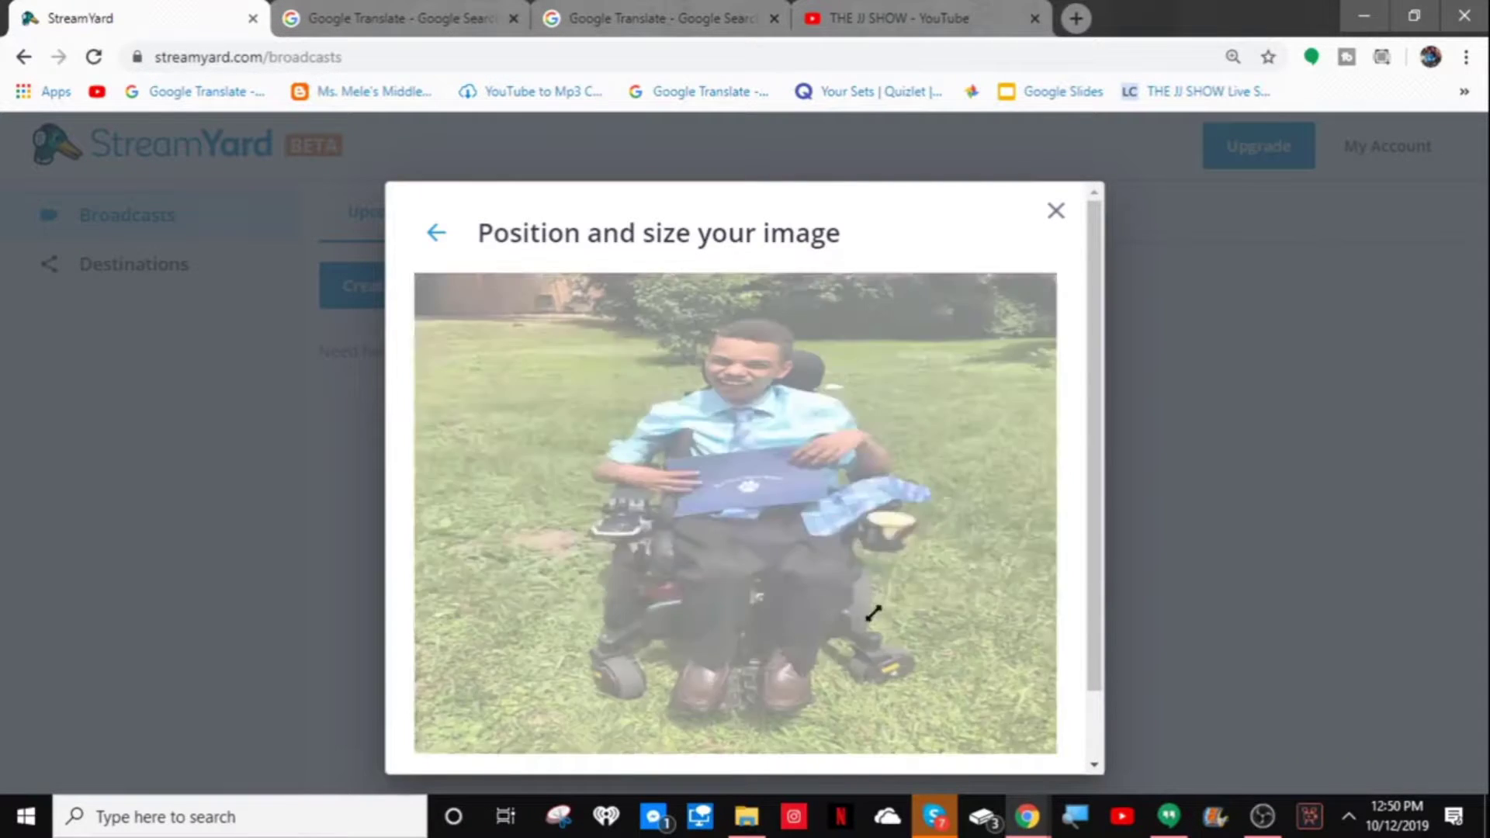
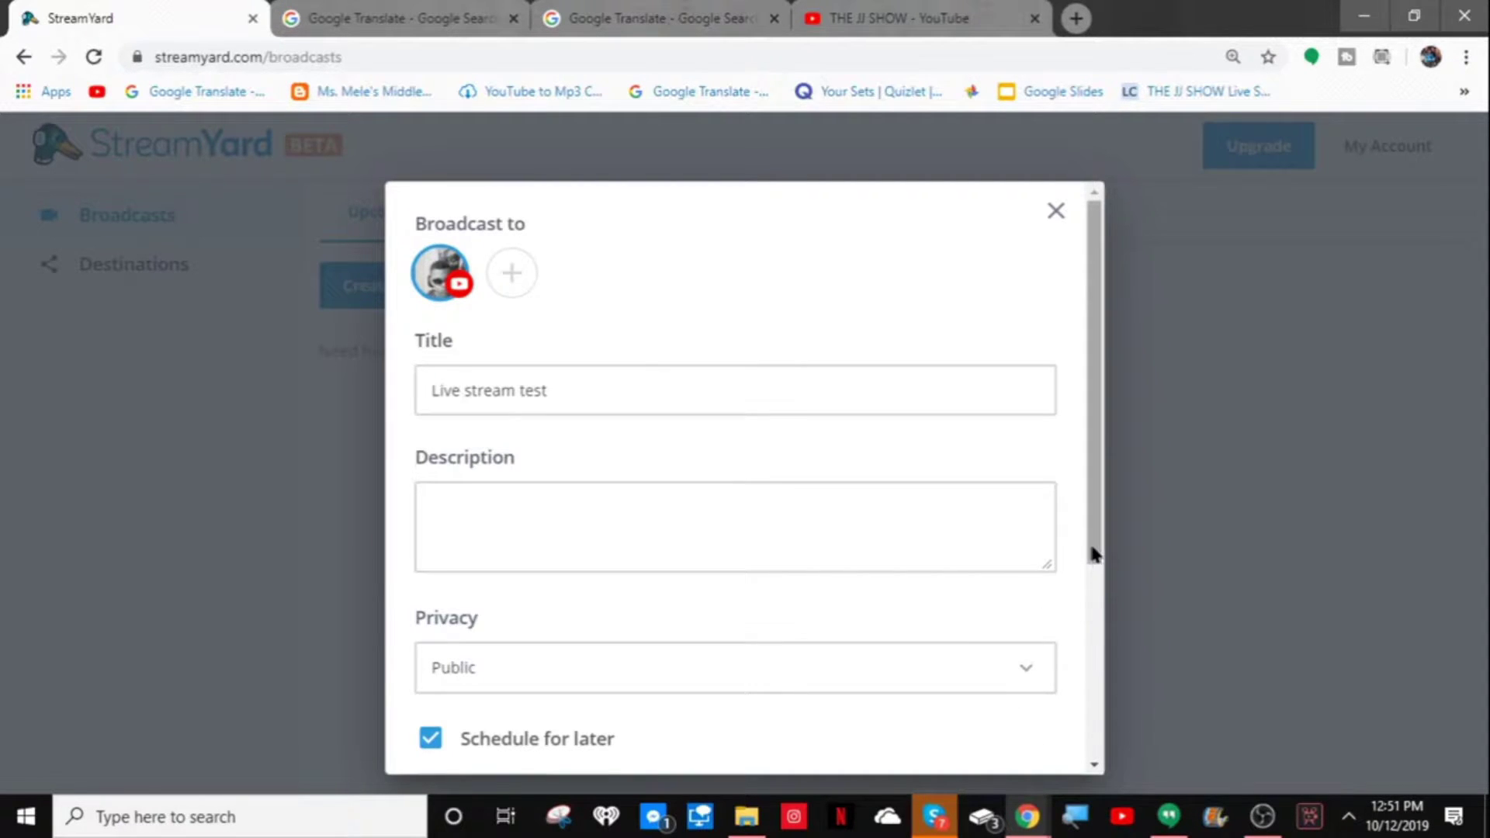
Step: Check the date and AM/PM options, keep the start time at today 01:20 PM, and create the public broadcast
drag(1095, 565, 1136, 691)
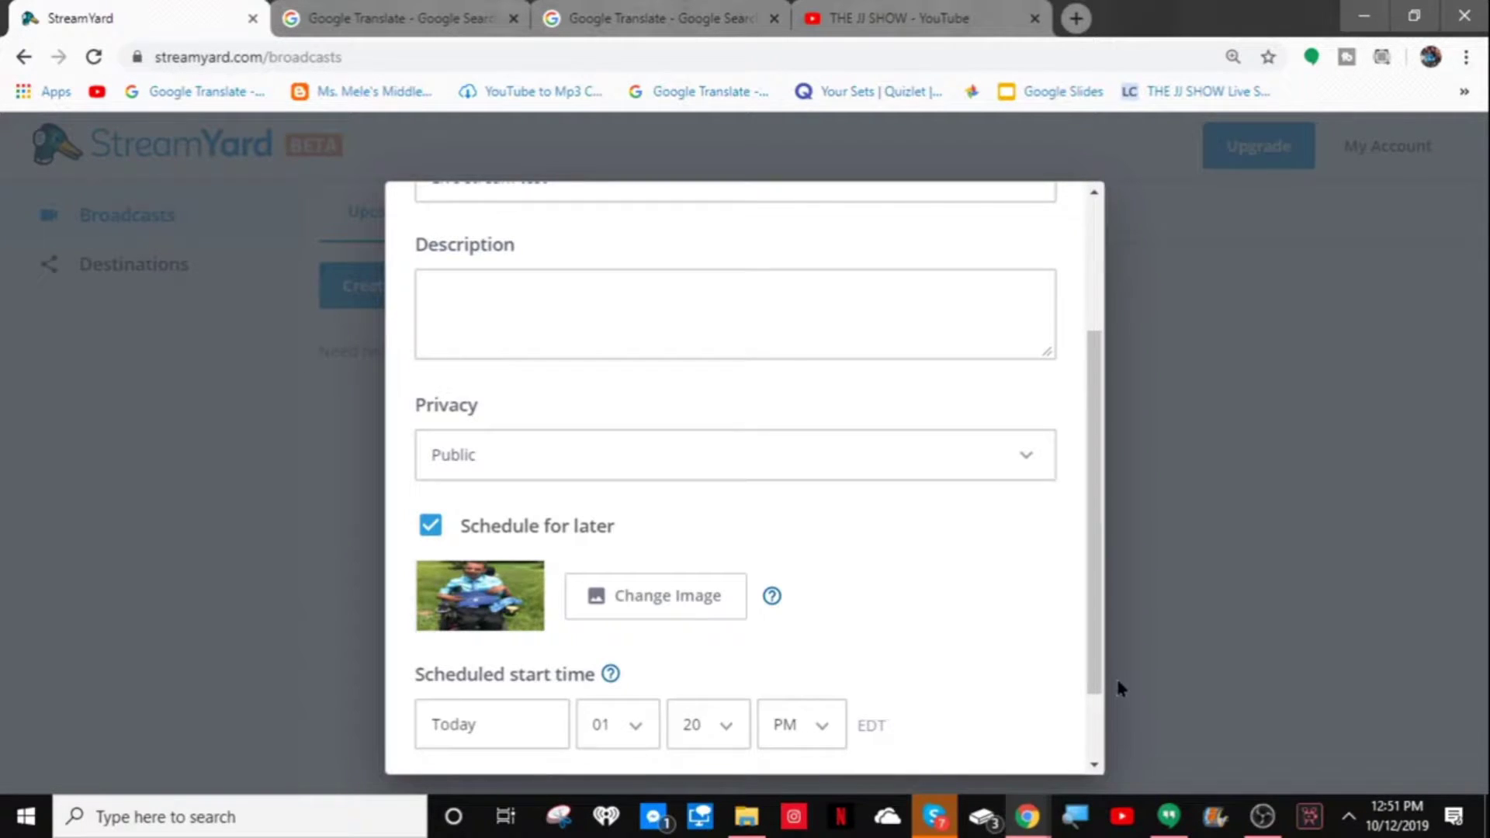
click(1096, 764)
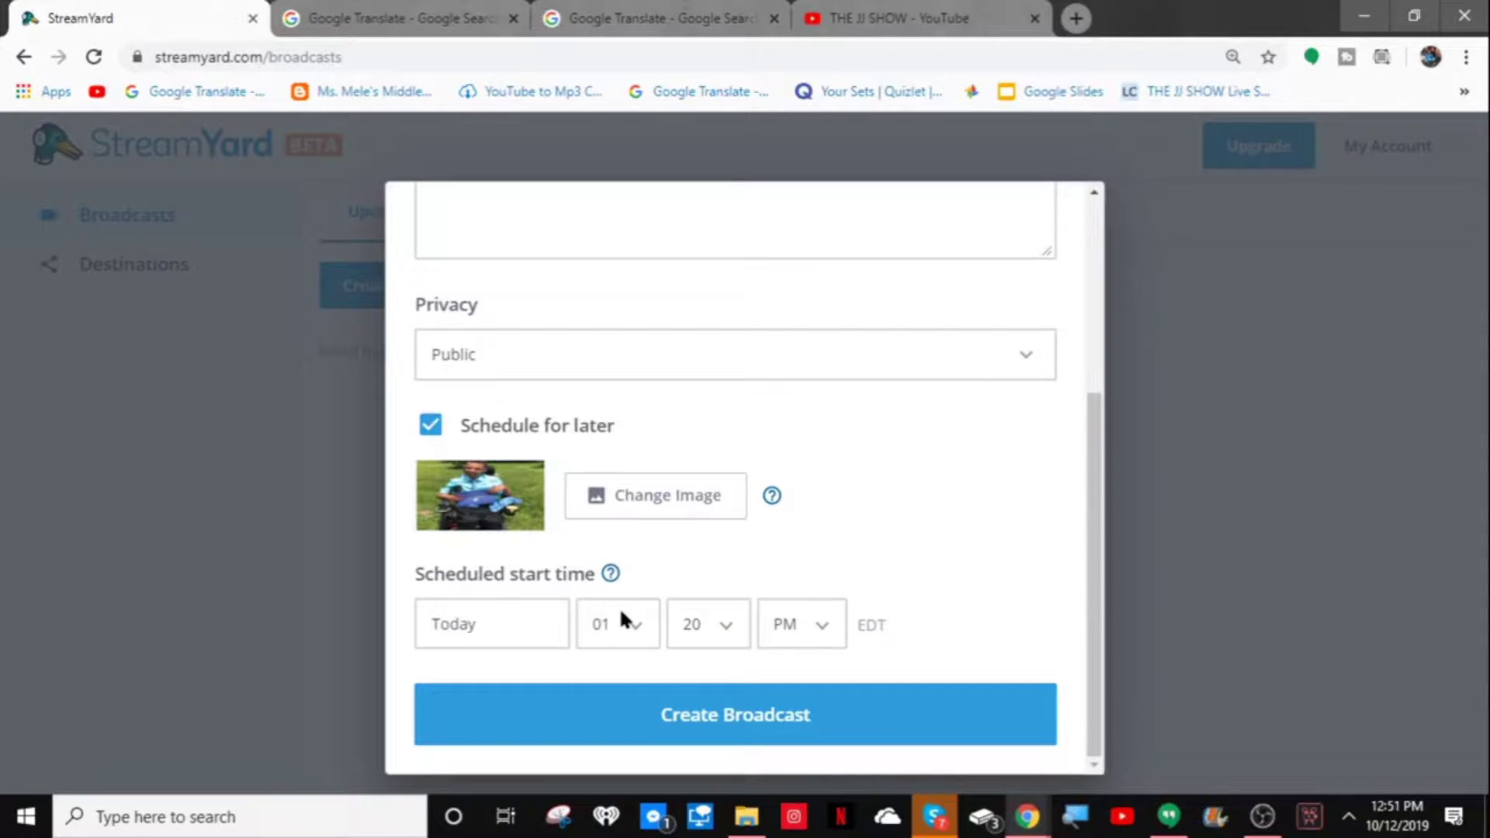
click(549, 624)
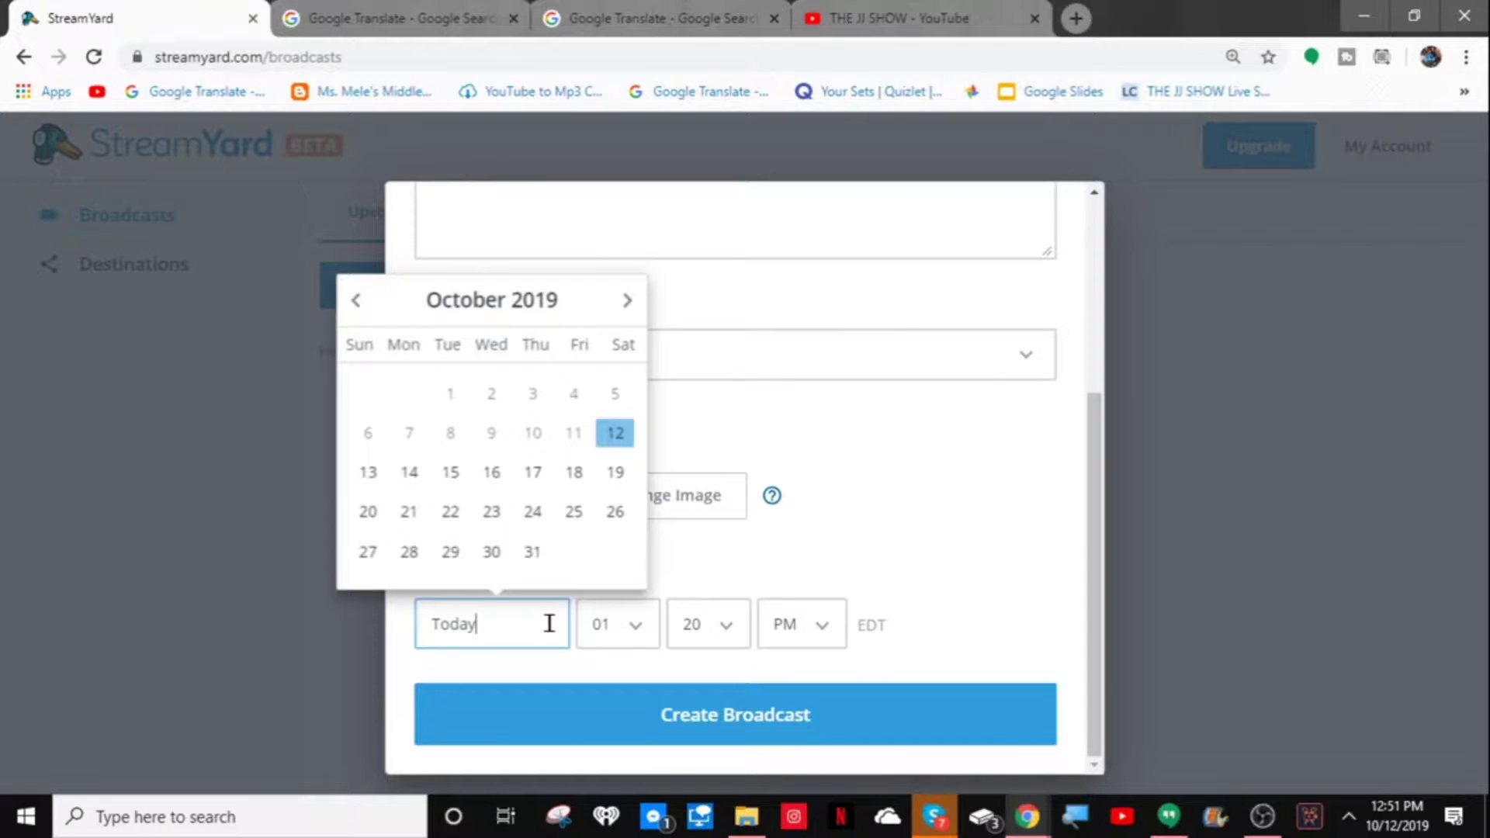
click(1034, 551)
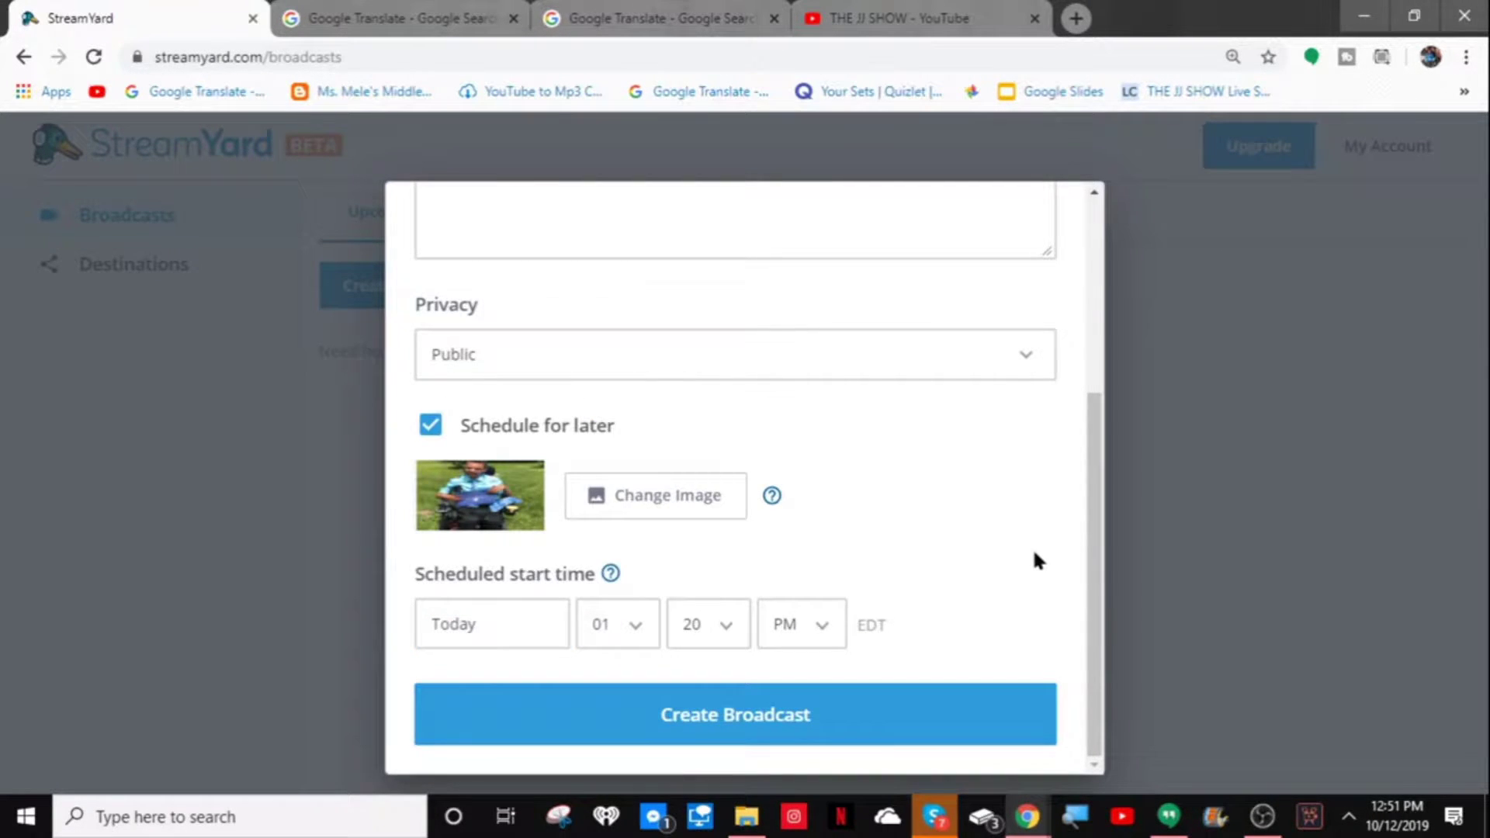
click(815, 634)
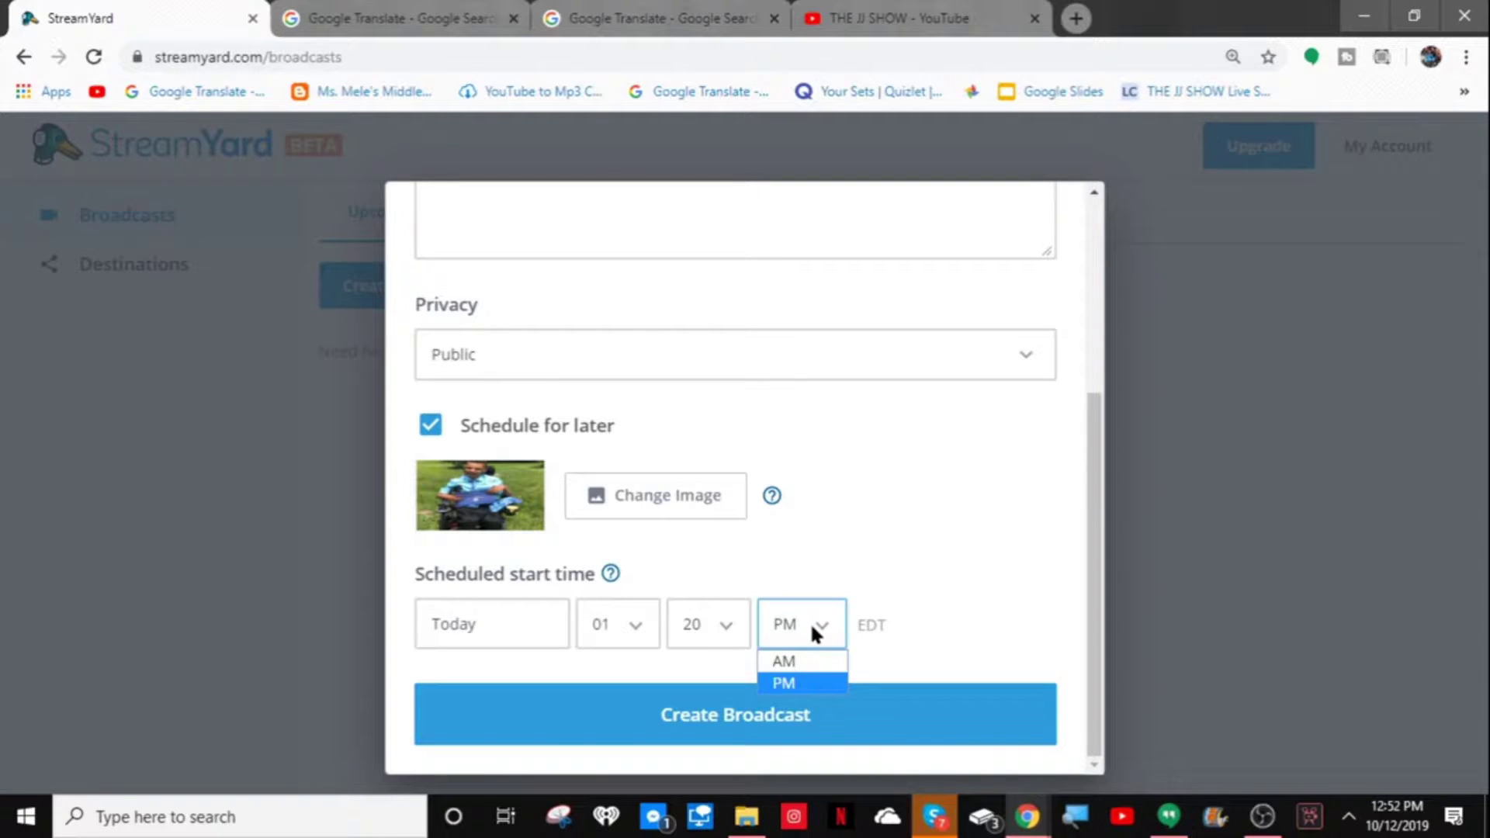
click(888, 425)
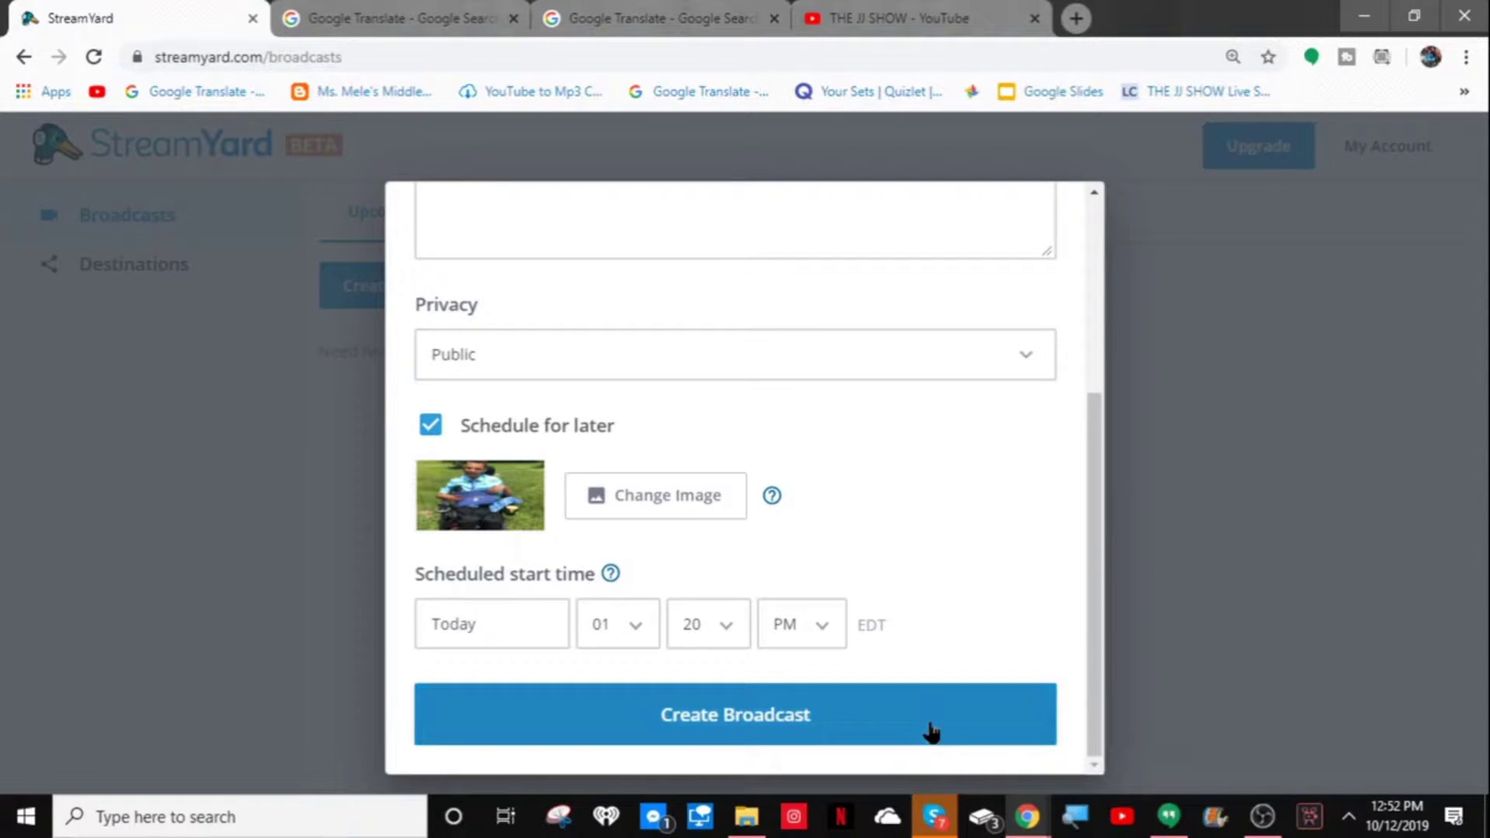
click(889, 729)
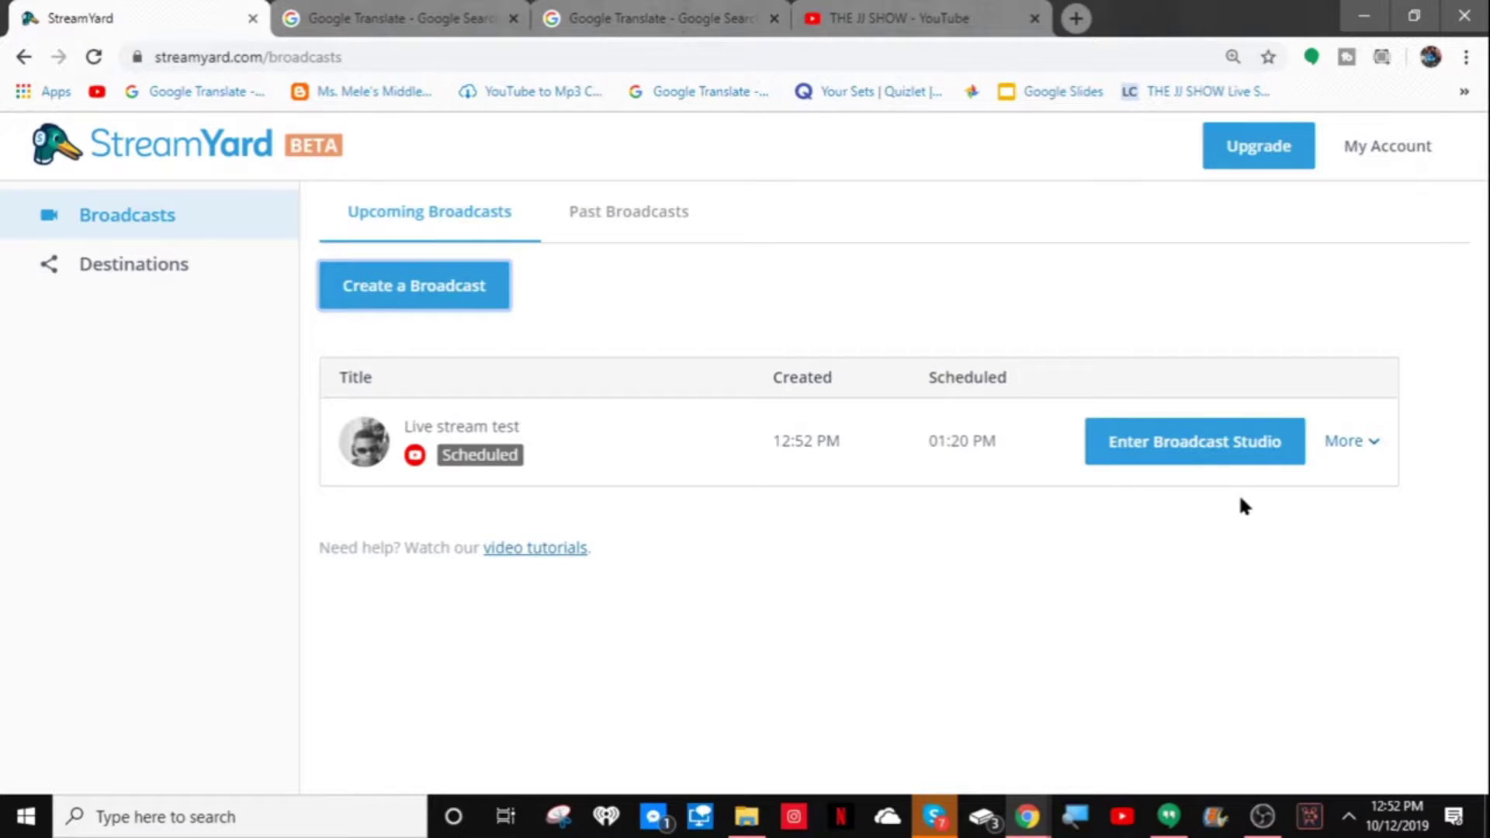
Step: Enter the broadcast studio of the scheduled "Live stream test" with the existing display name and add the camera to the stream
click(1212, 431)
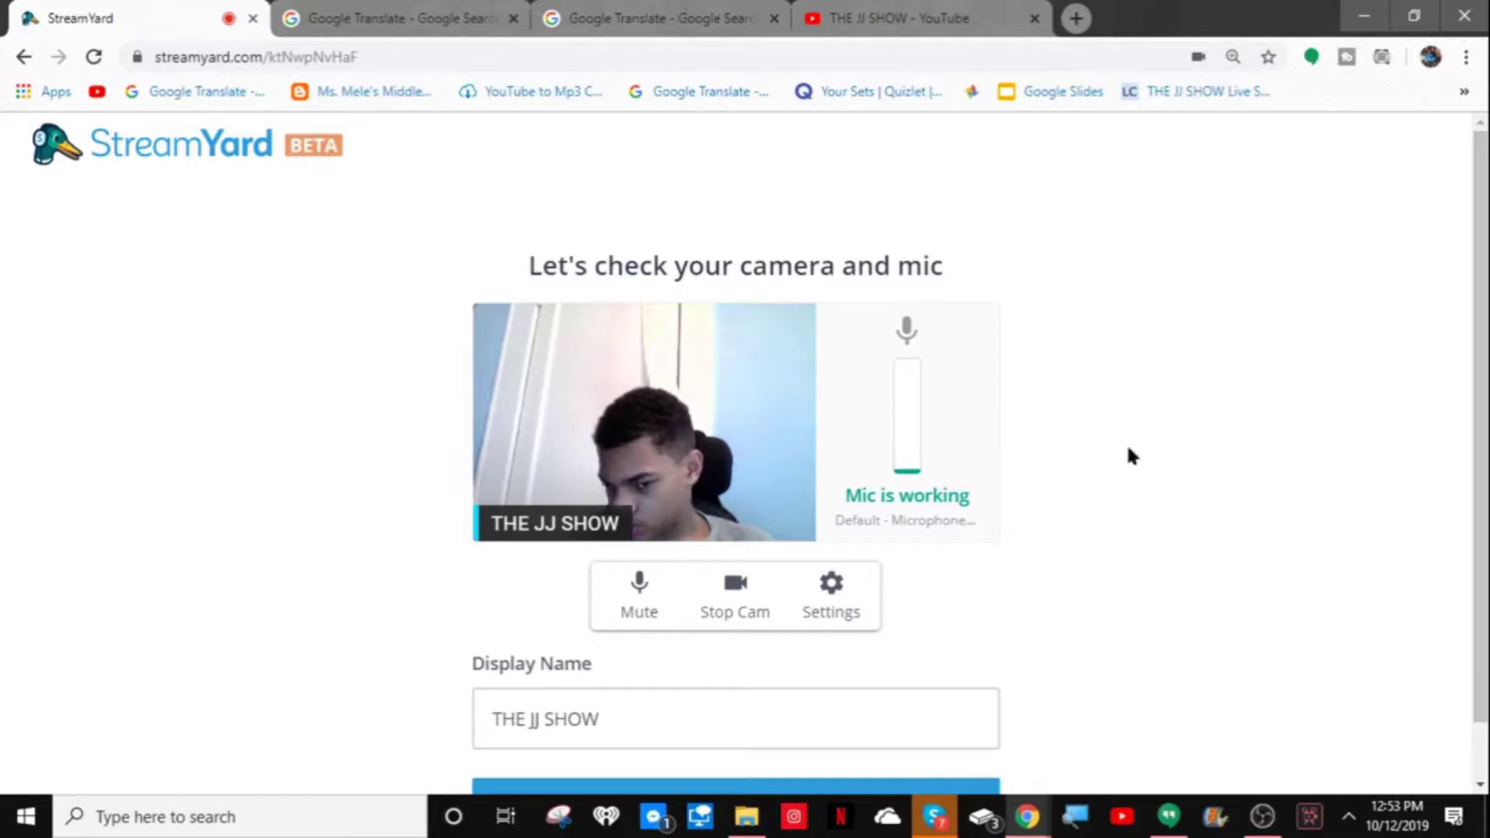
scroll(1467, 699, down, 1)
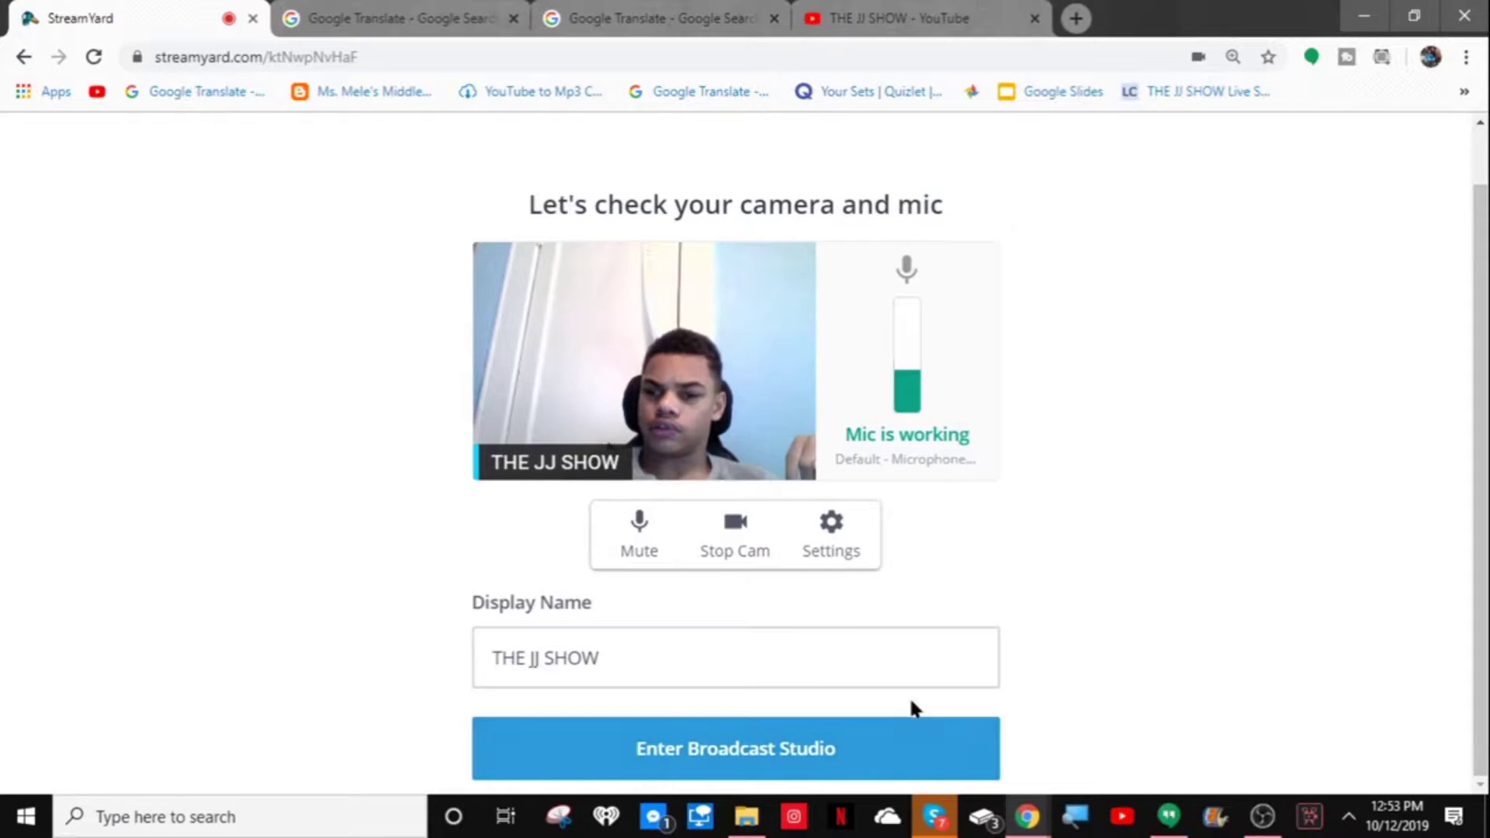
click(919, 749)
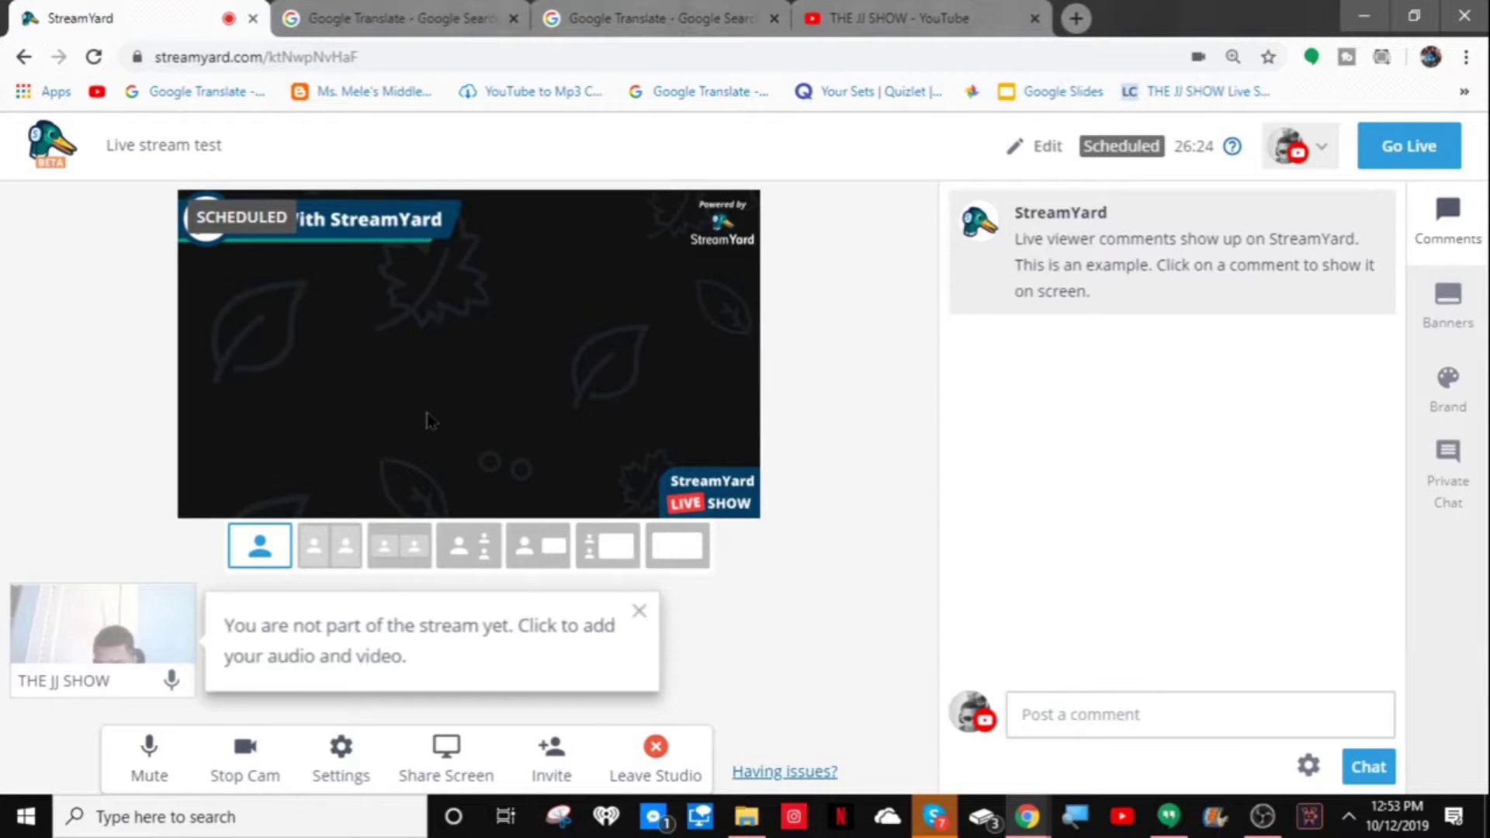
mouse_move(98, 661)
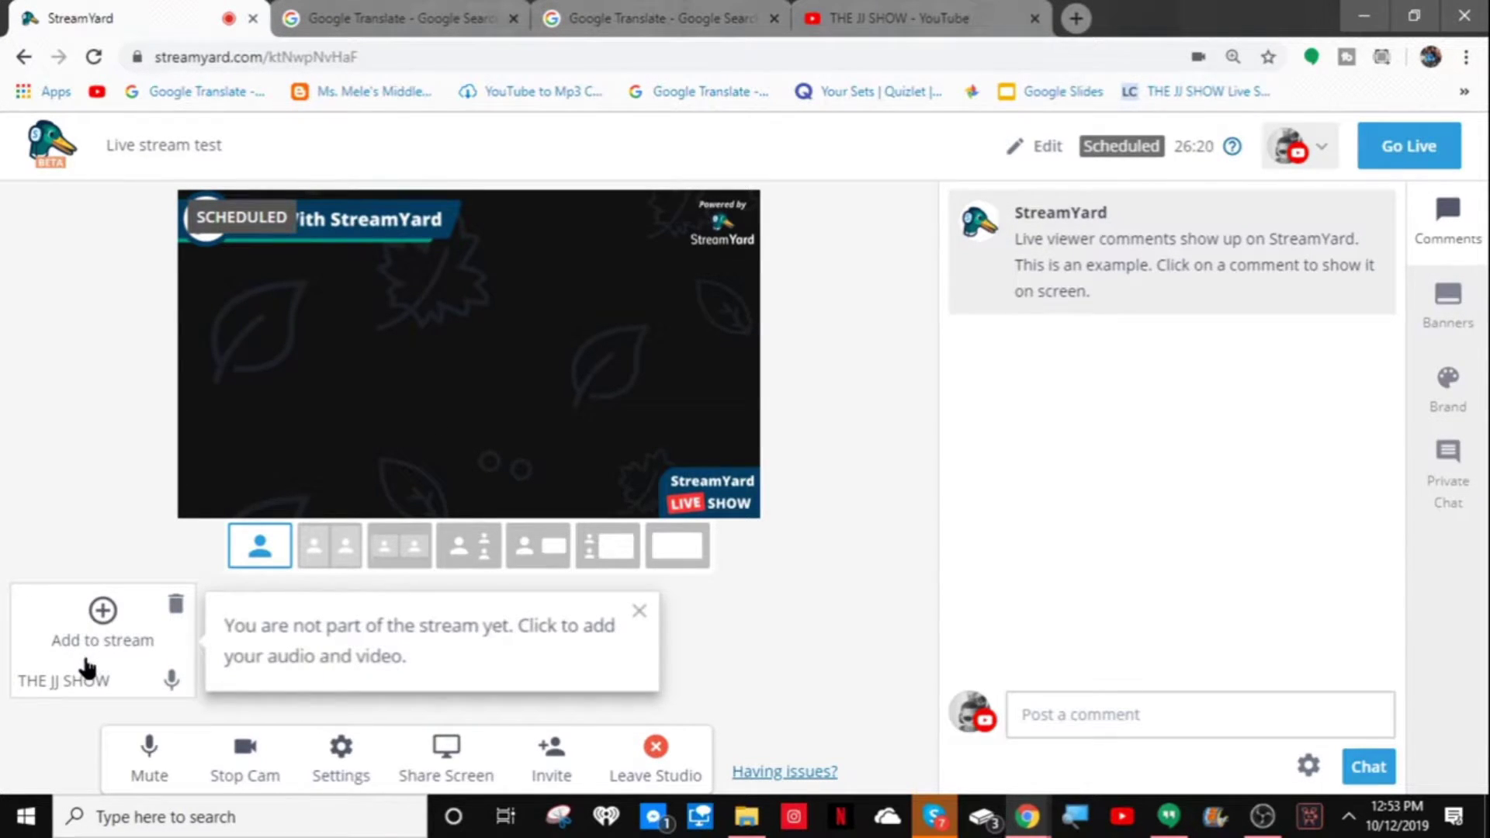
click(91, 666)
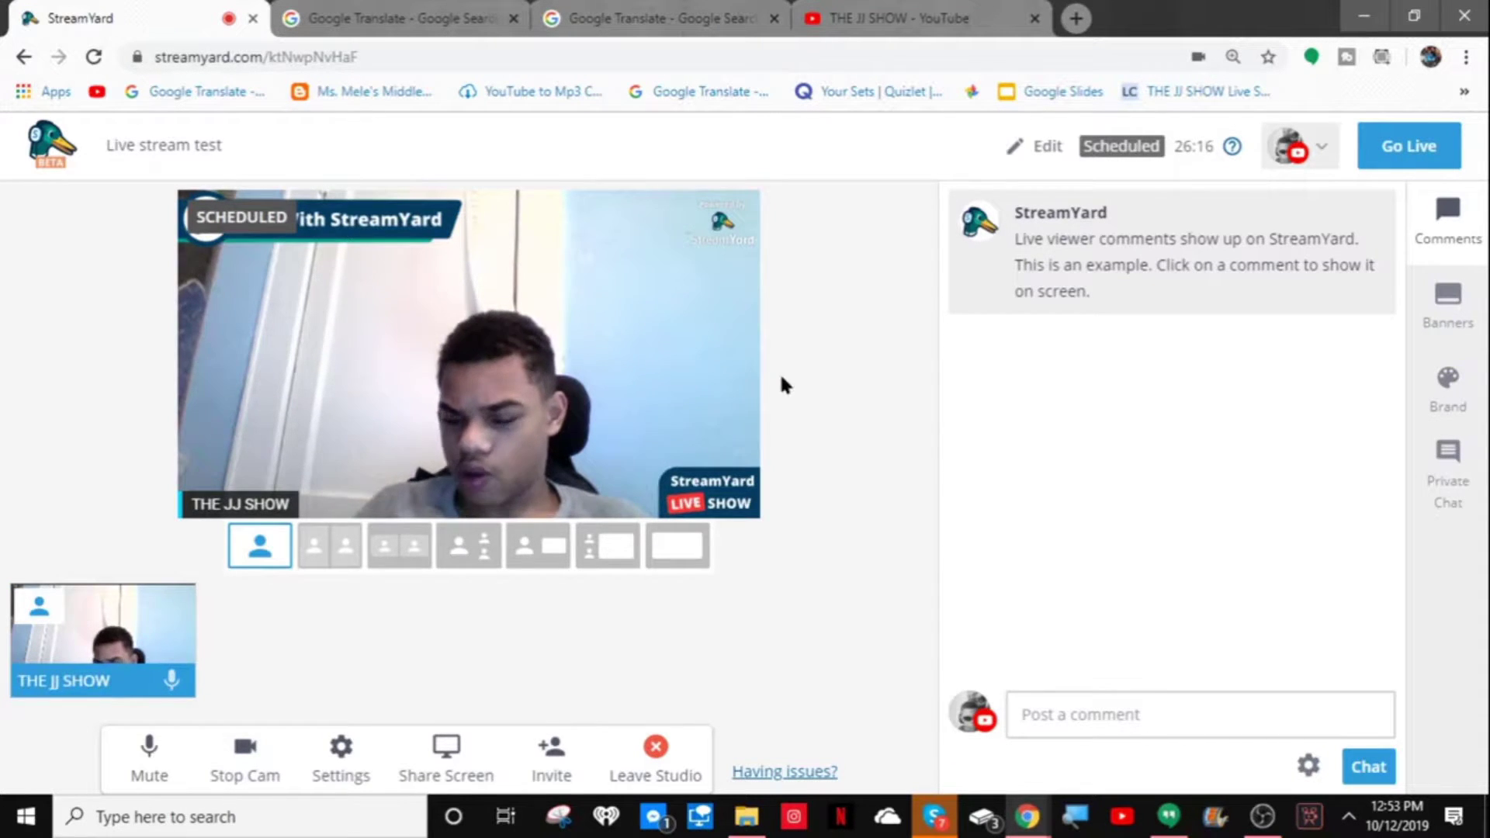
Step: Look over the example banners and hide the default StreamYard overlay in the Brand 1 settings
click(1450, 324)
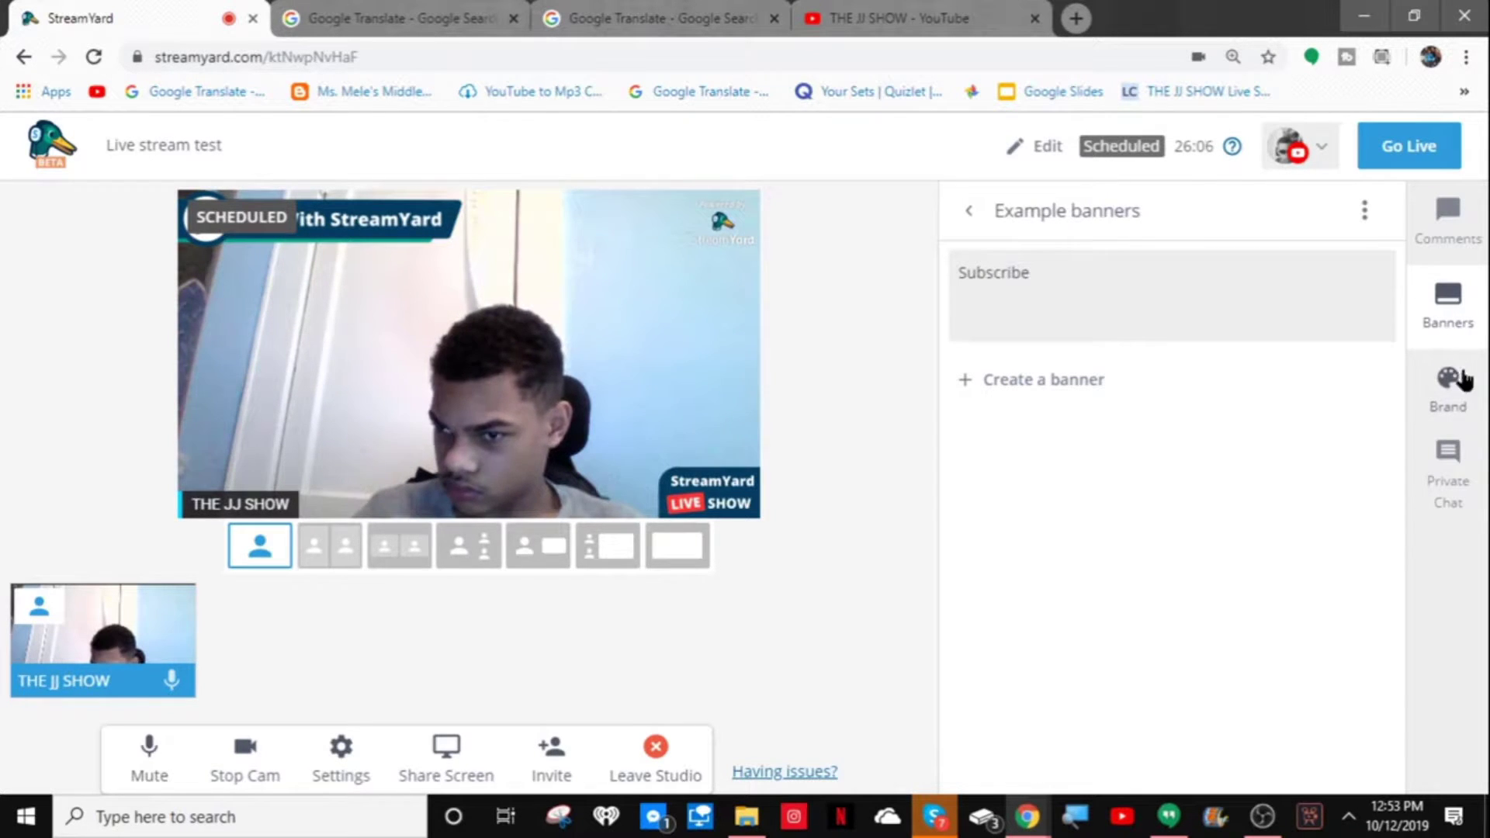
click(1465, 409)
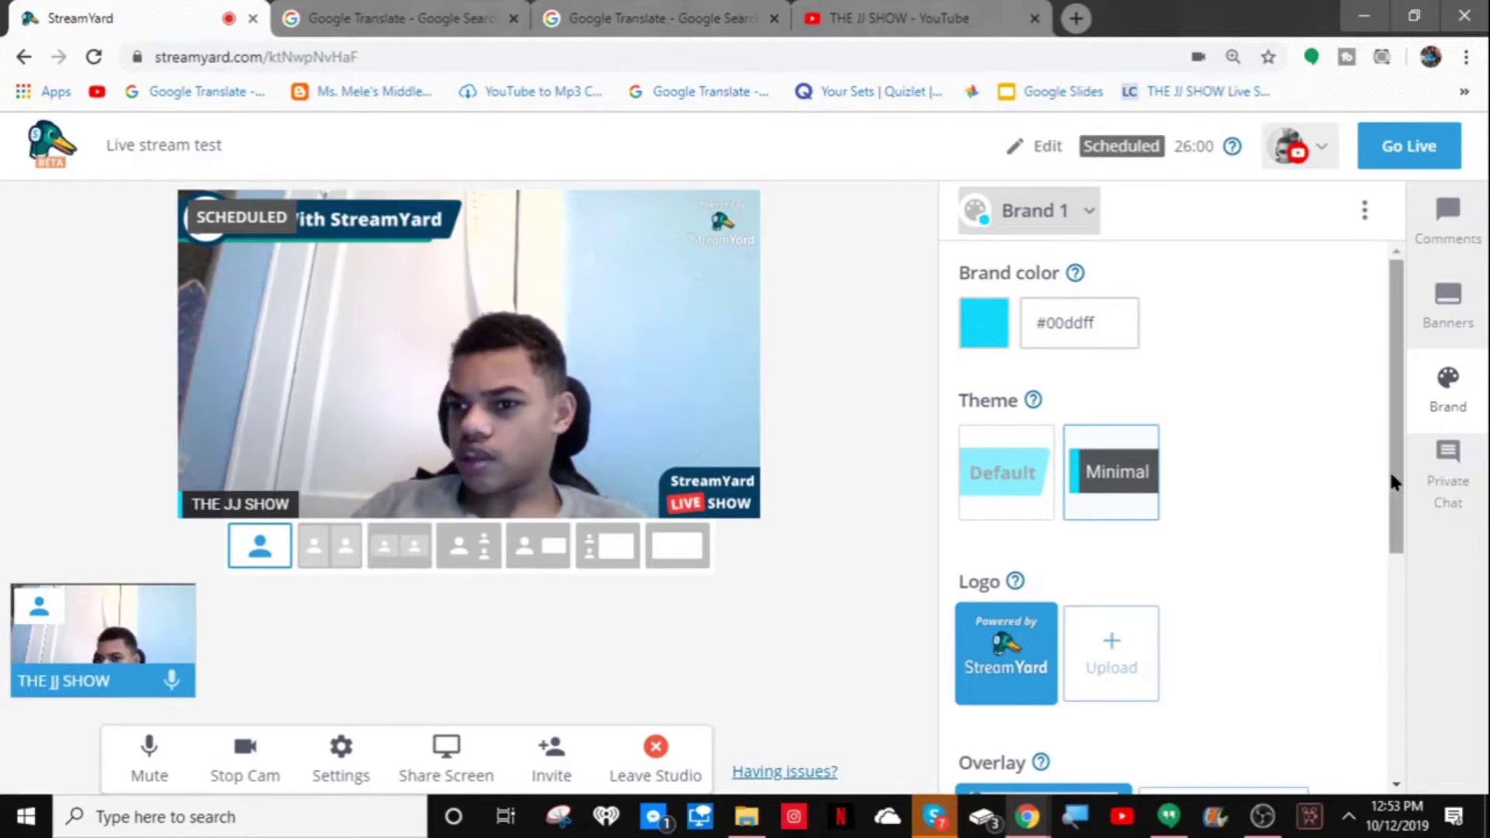
drag(1389, 469, 1419, 546)
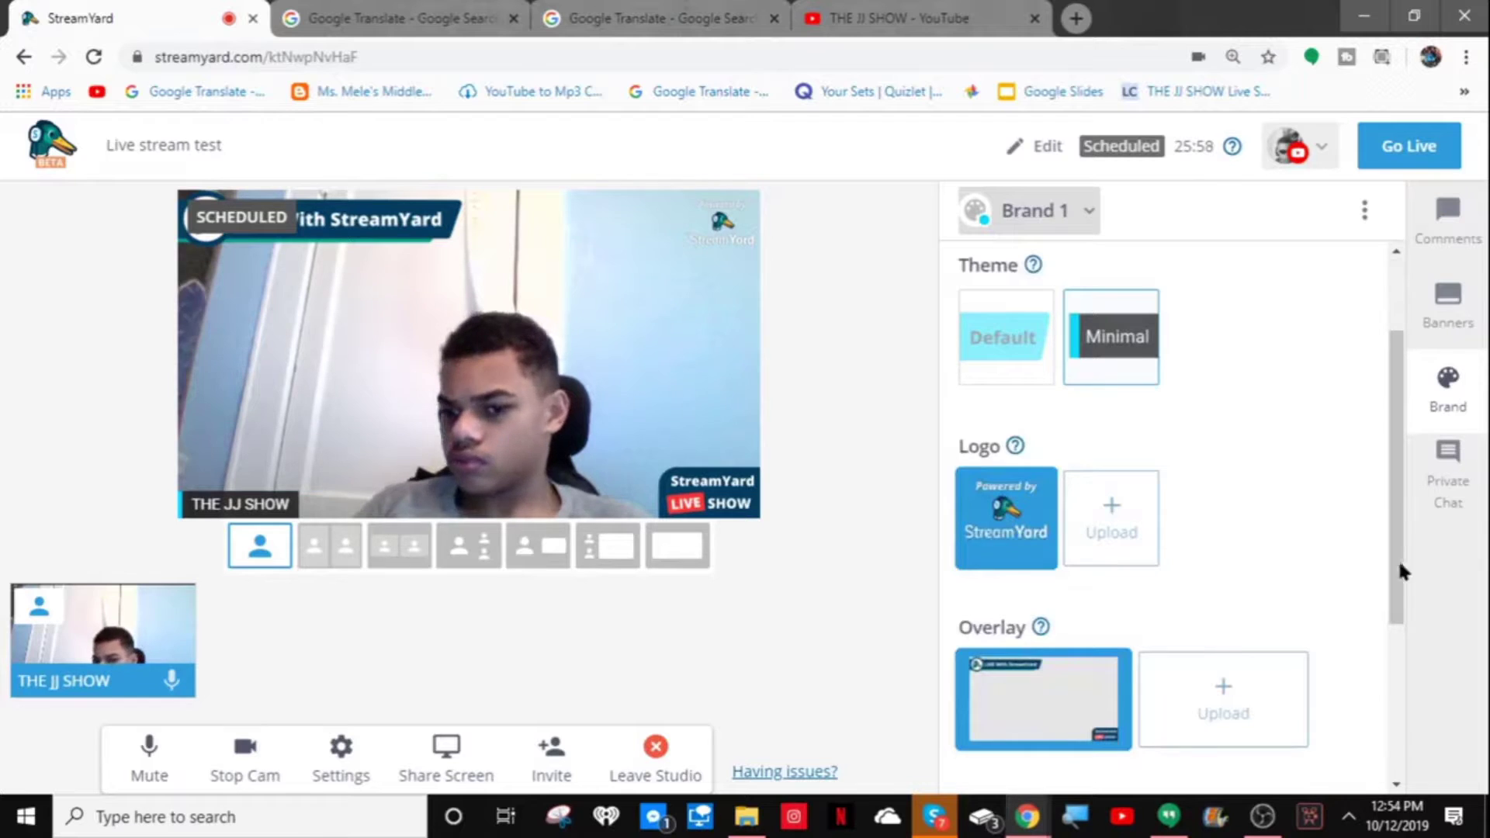
right_click(1066, 698)
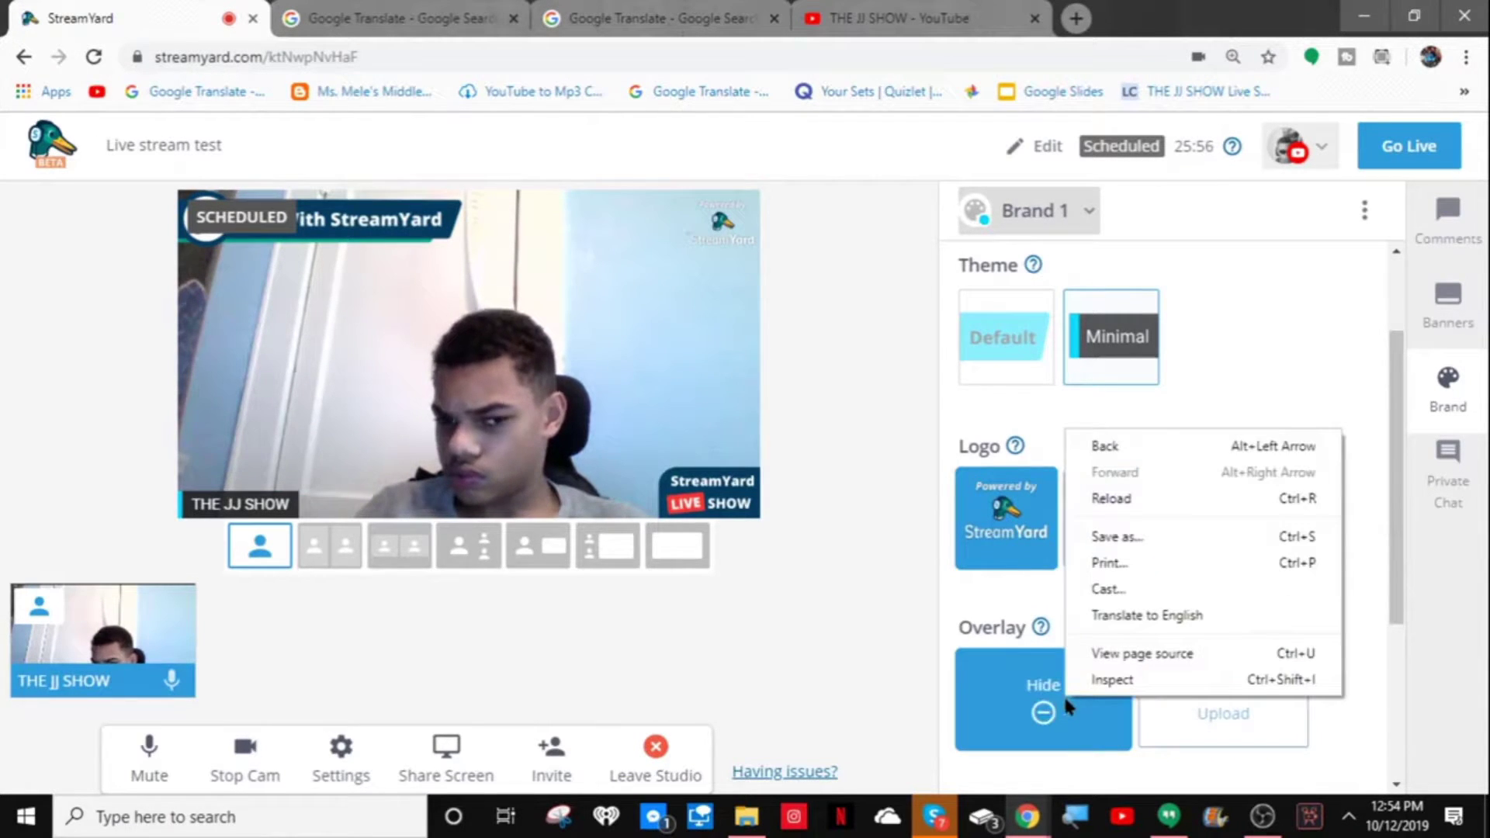
click(1066, 703)
click(1071, 706)
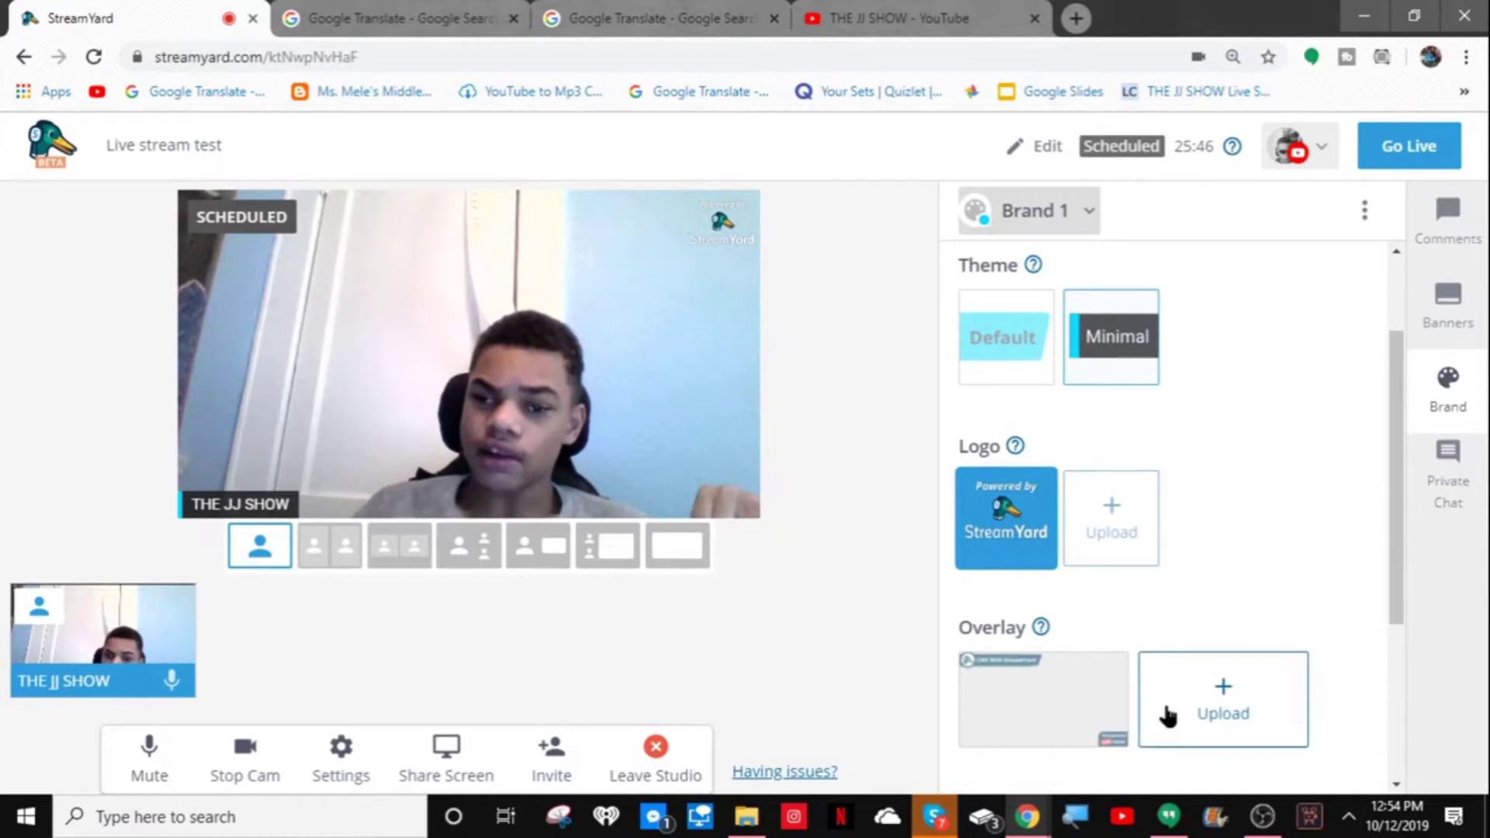
mouse_move(1071, 734)
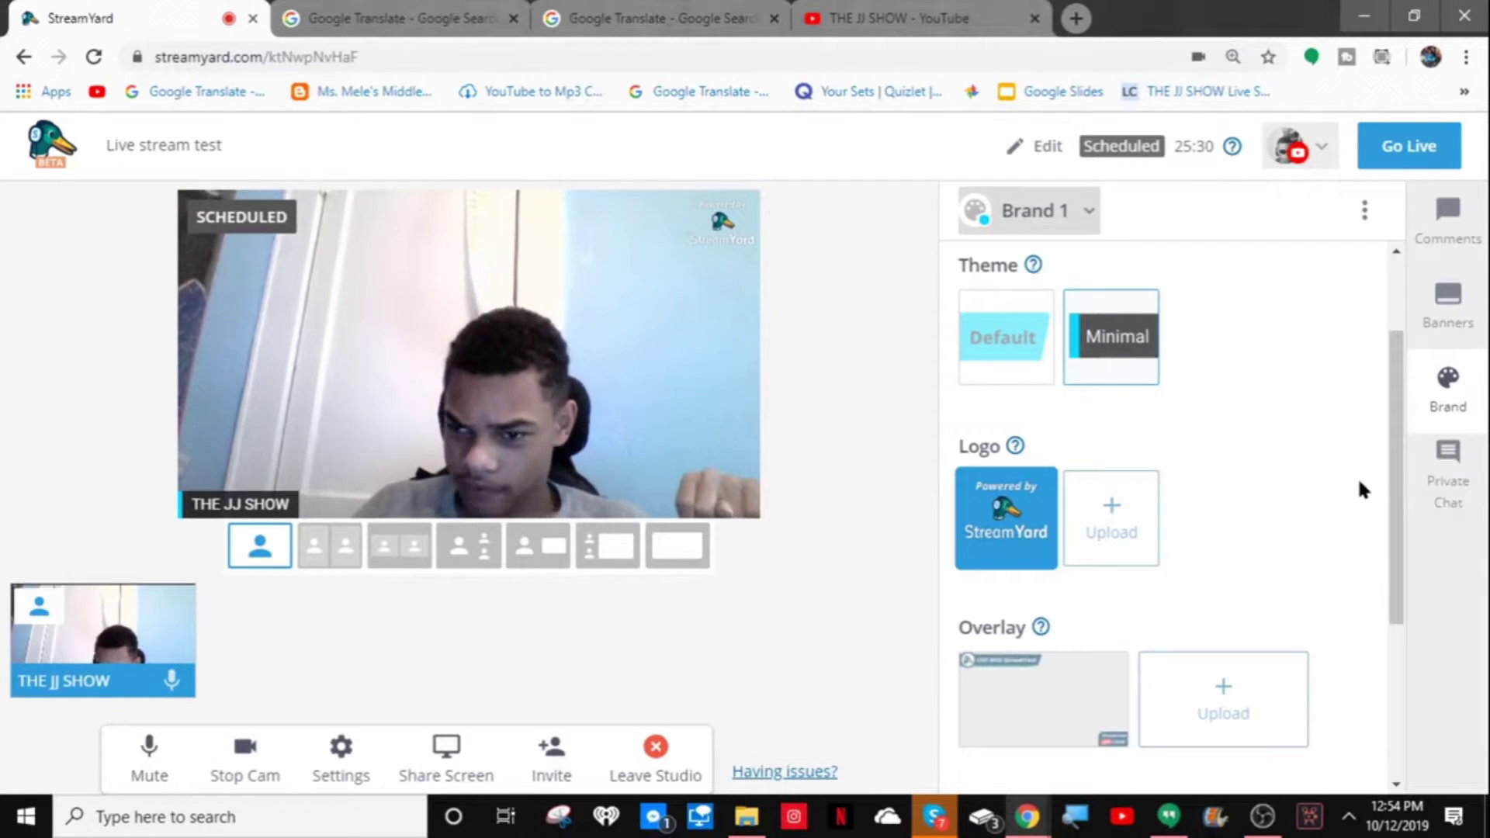
mouse_move(1081, 706)
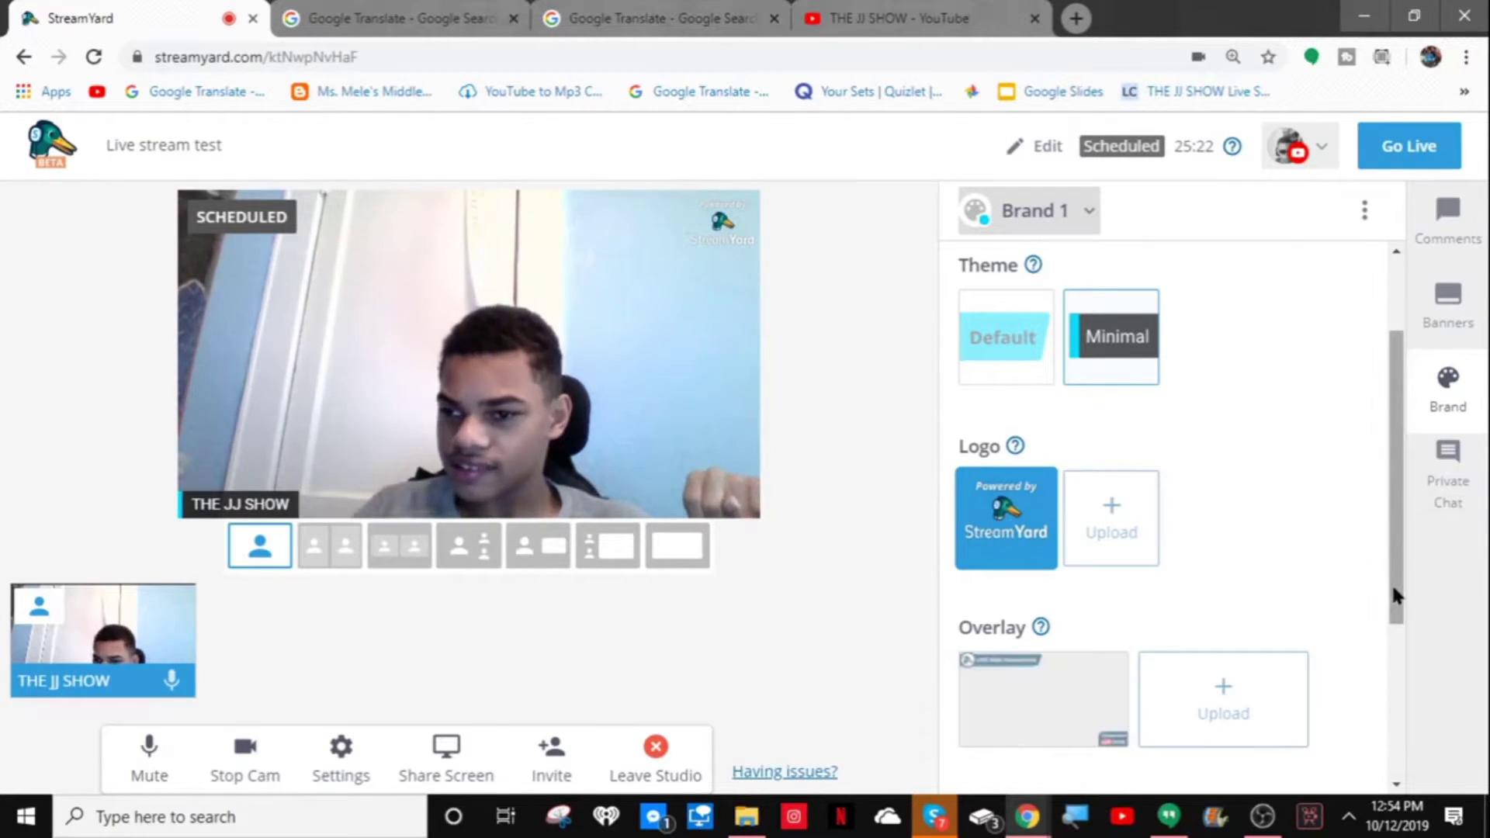
Step: Hide the default brand background and show it again
drag(1391, 582, 1431, 736)
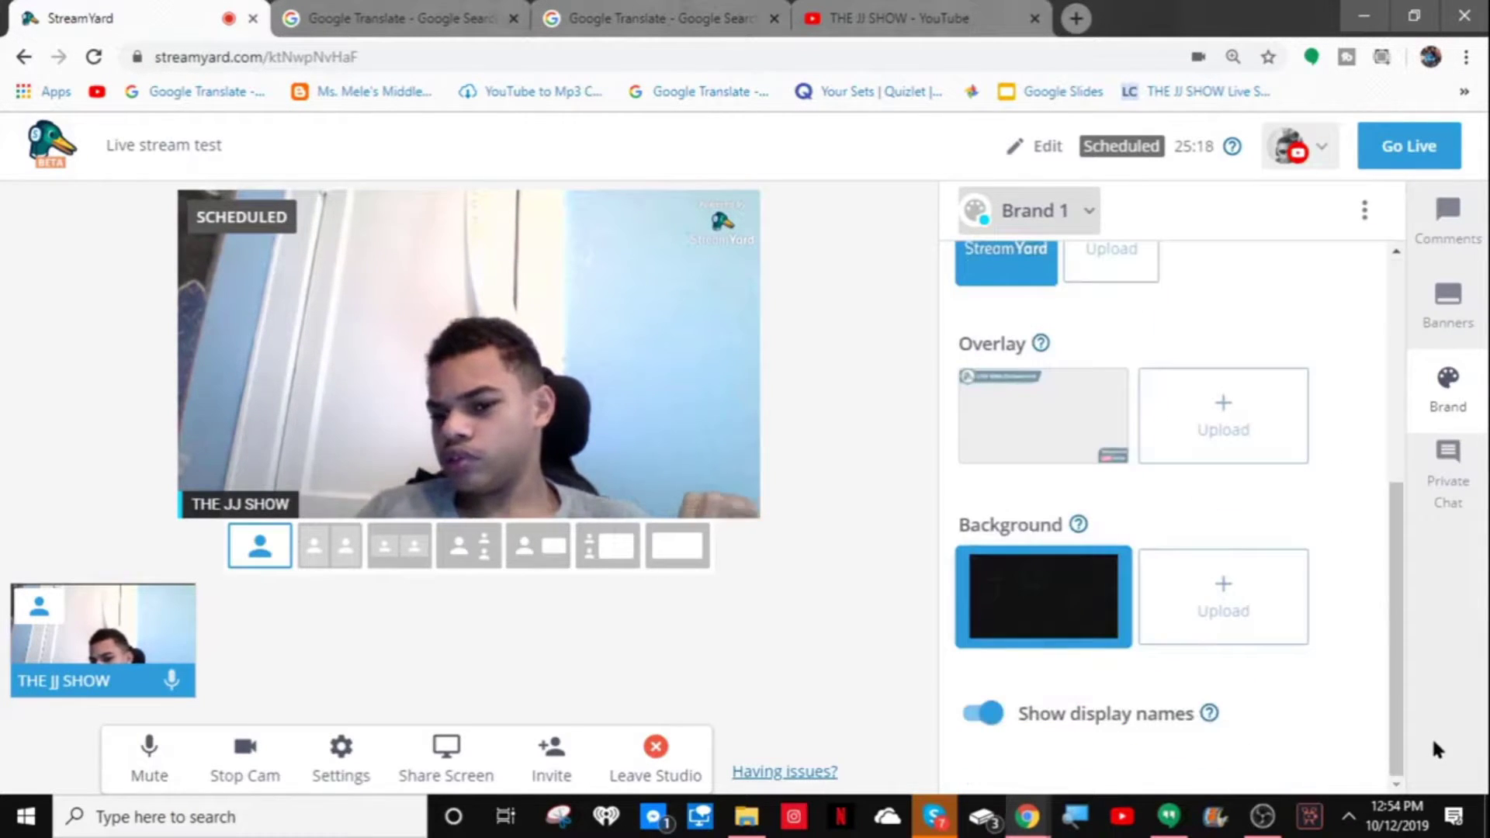
click(1110, 596)
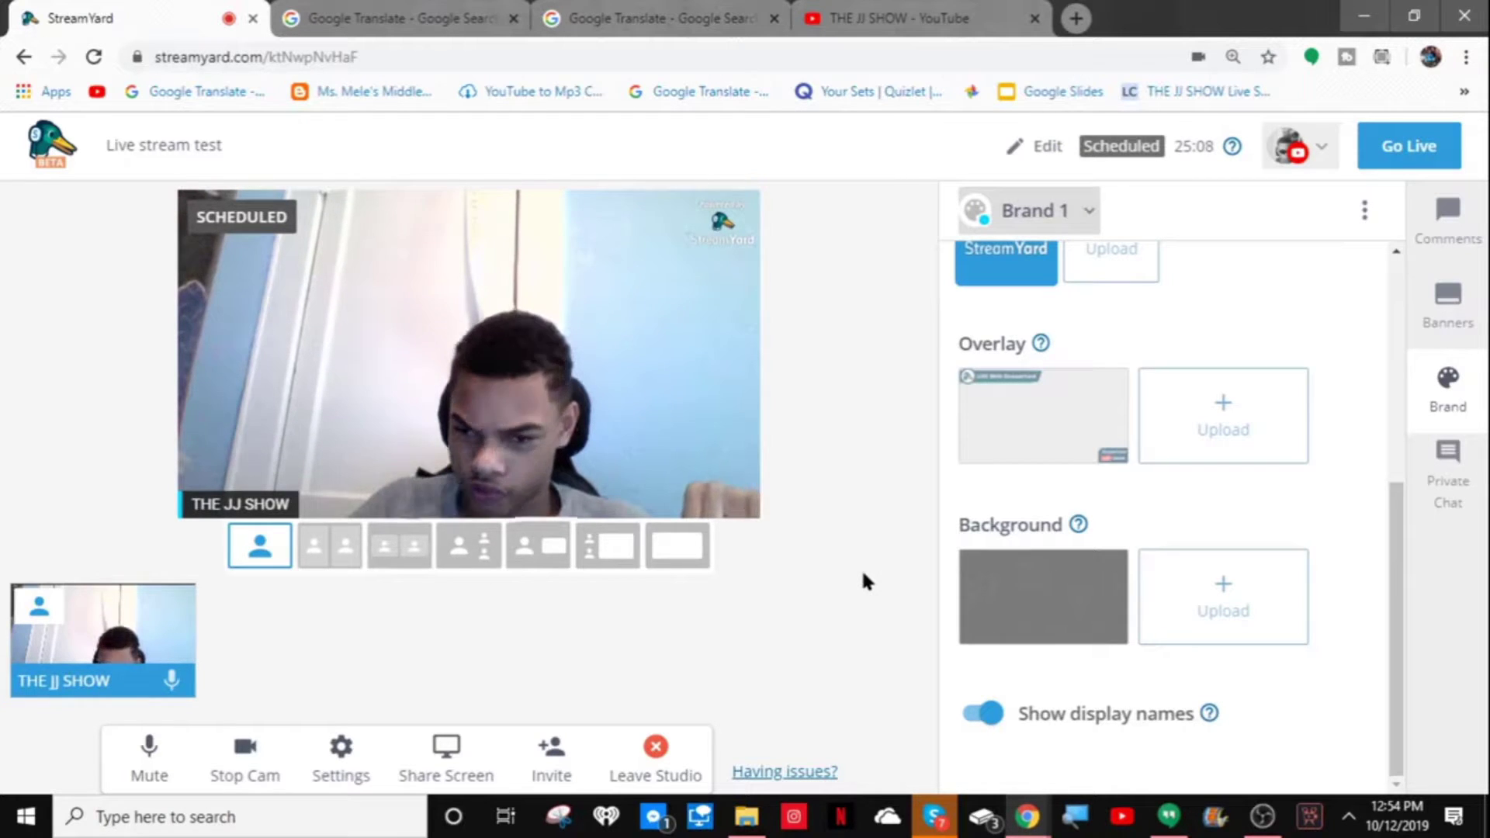
click(973, 622)
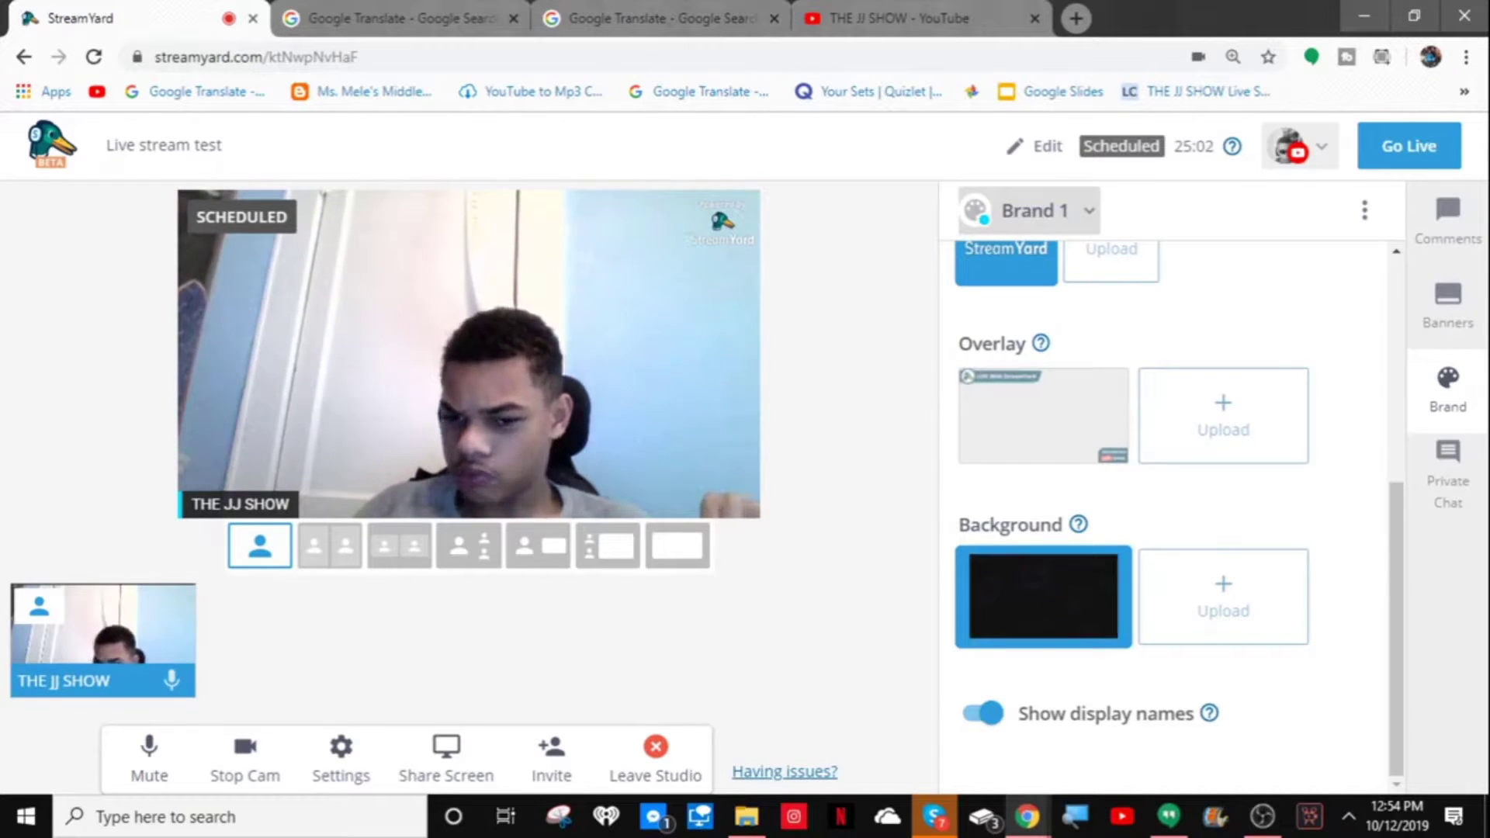
Step: Replace the text of the example "Subscribe" banner with "Live stream test", save it, and show the banner on the stream
click(1448, 310)
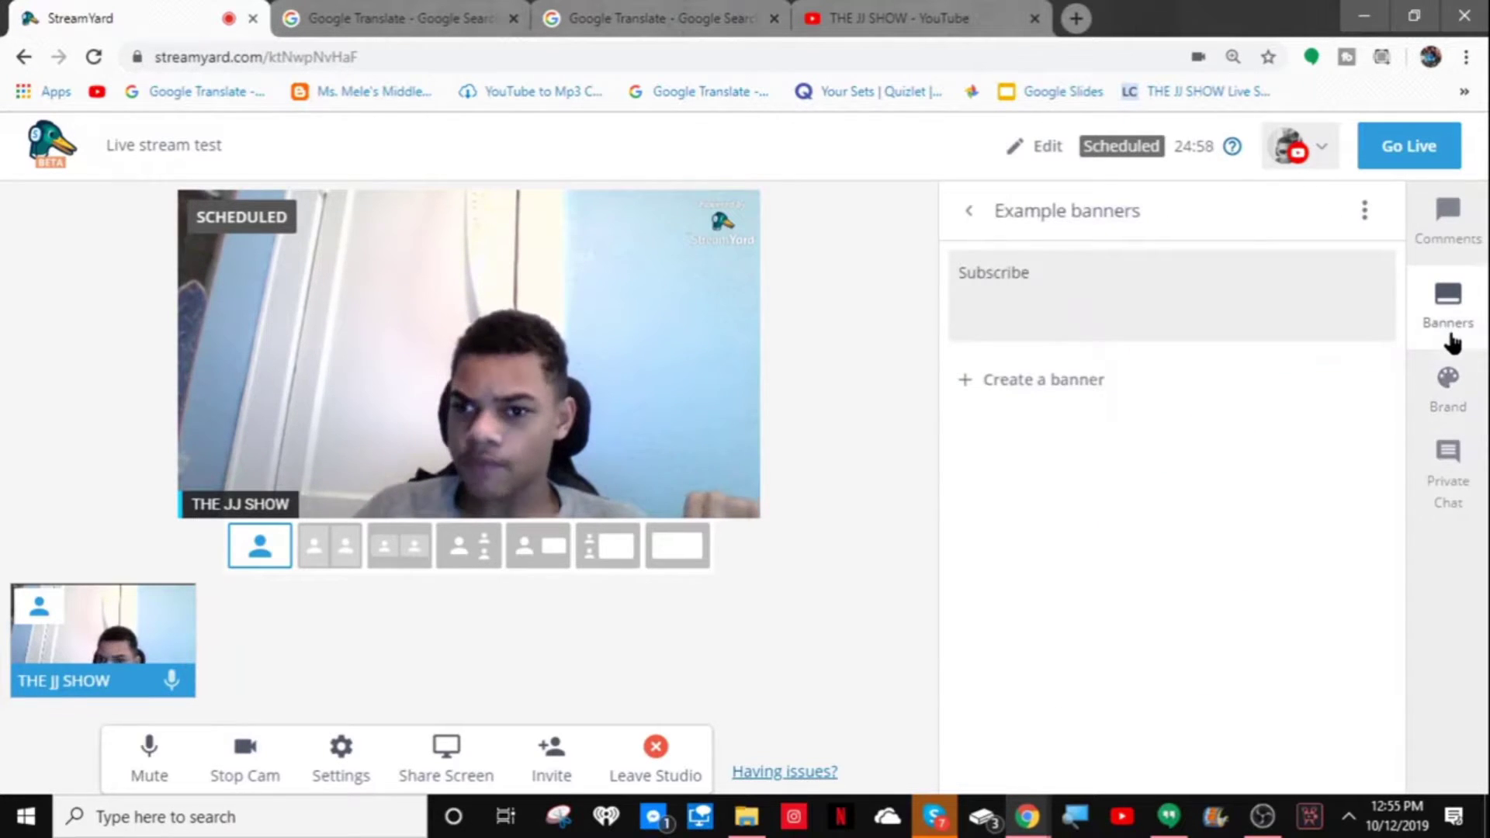
mouse_move(1343, 318)
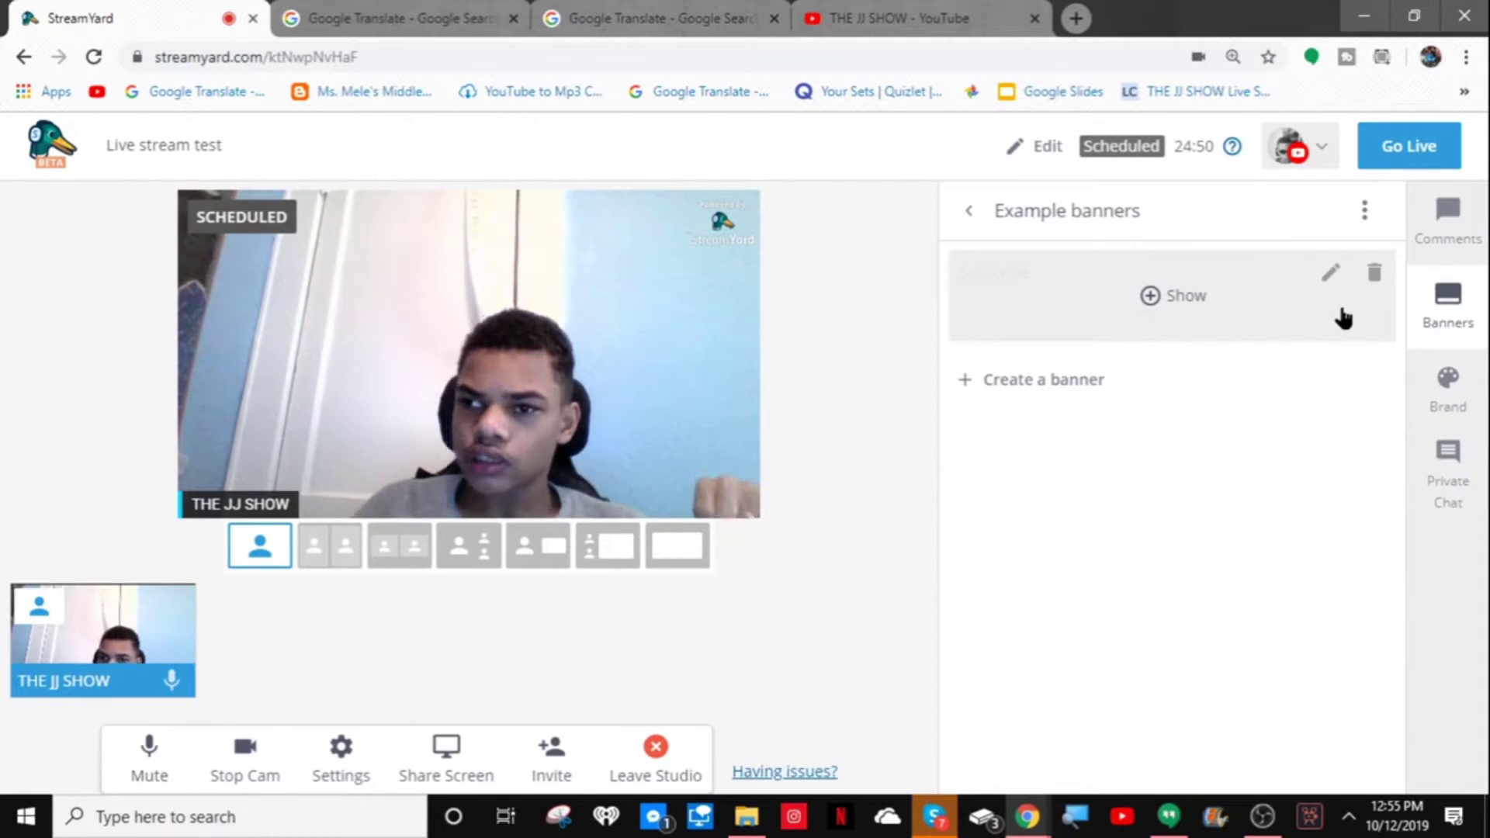
click(1330, 284)
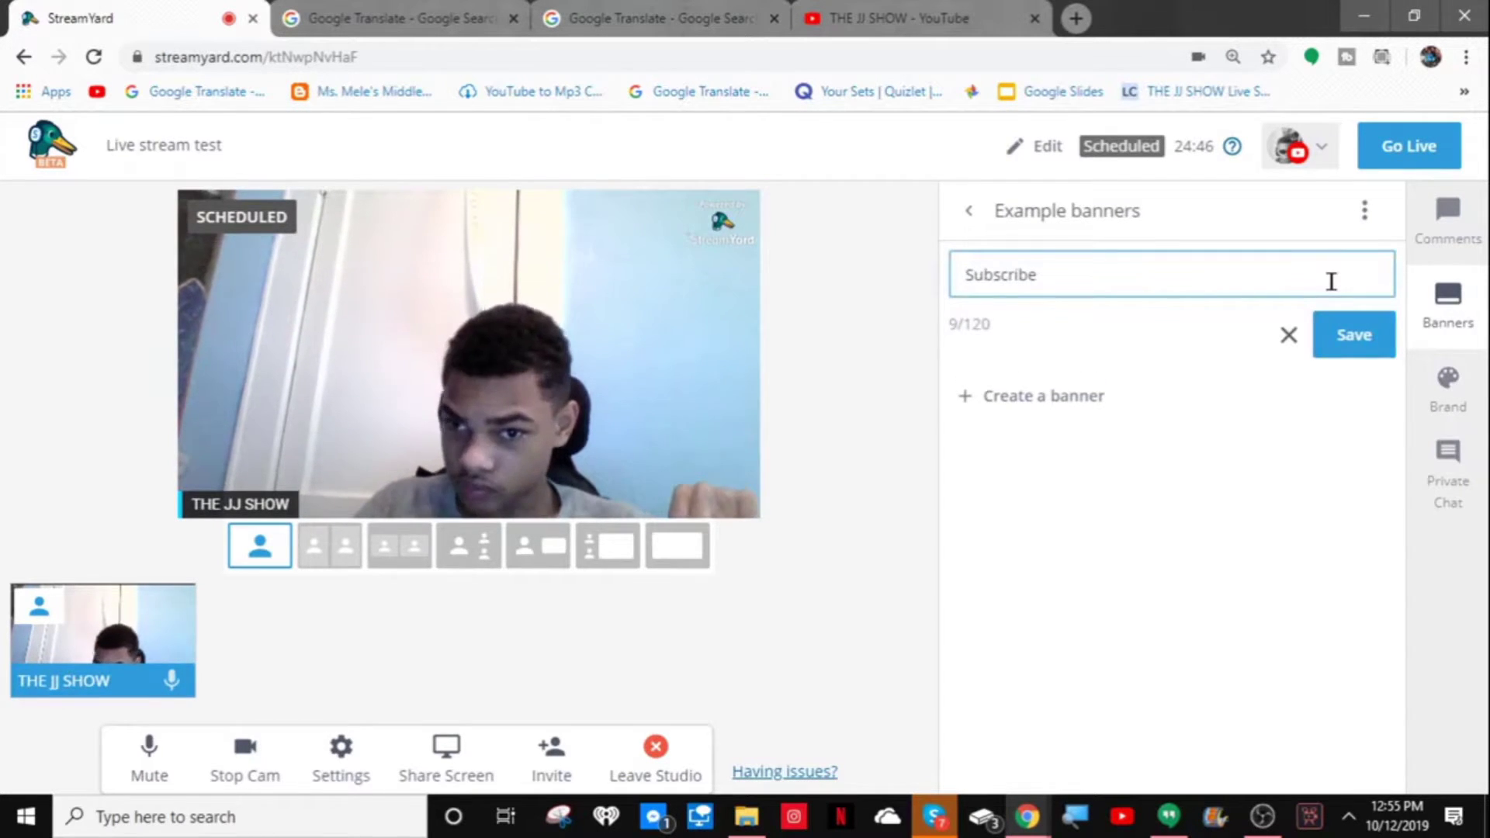
right_click(1331, 282)
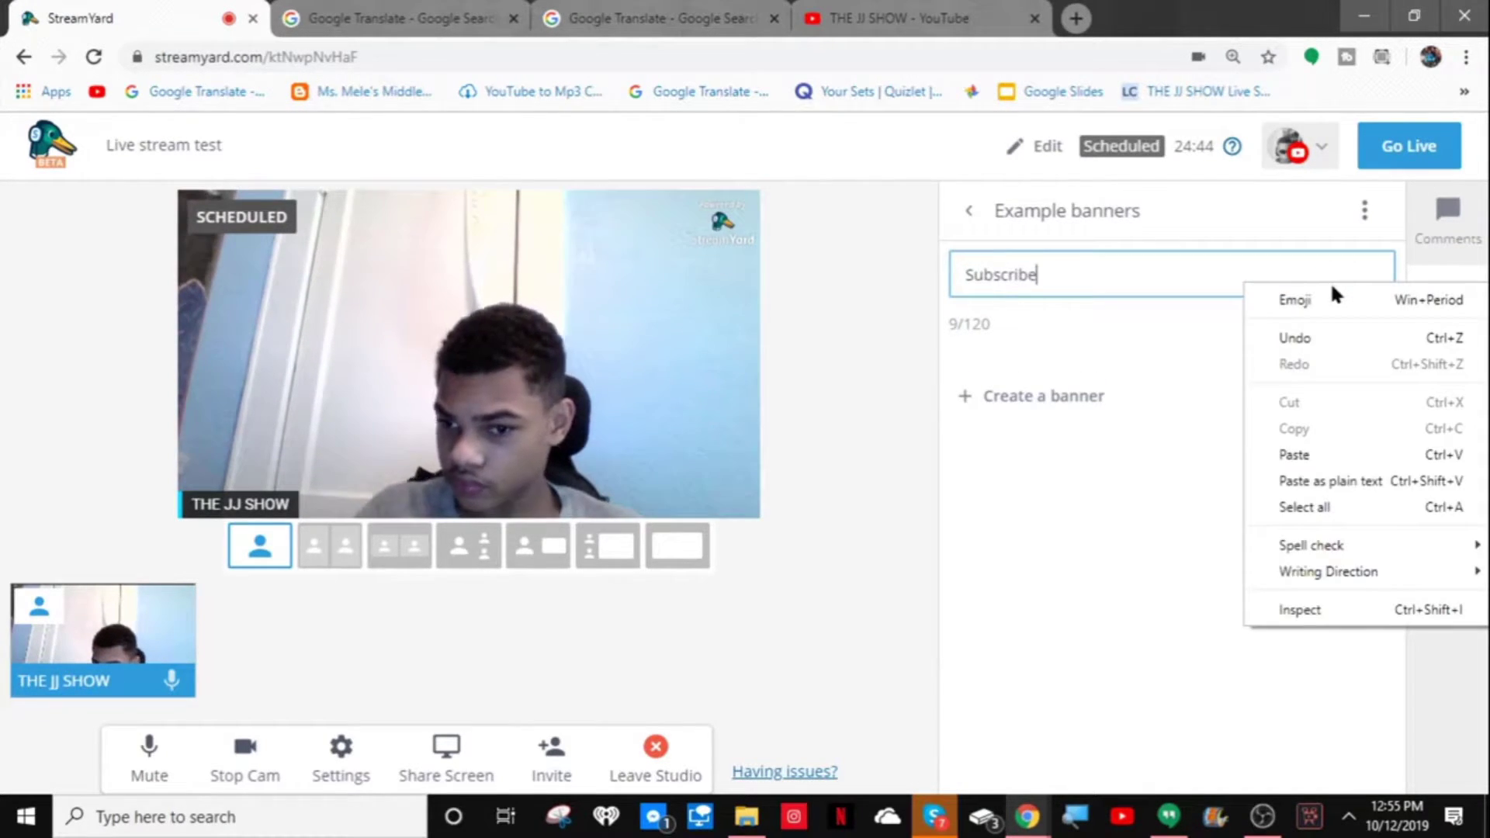
click(1408, 455)
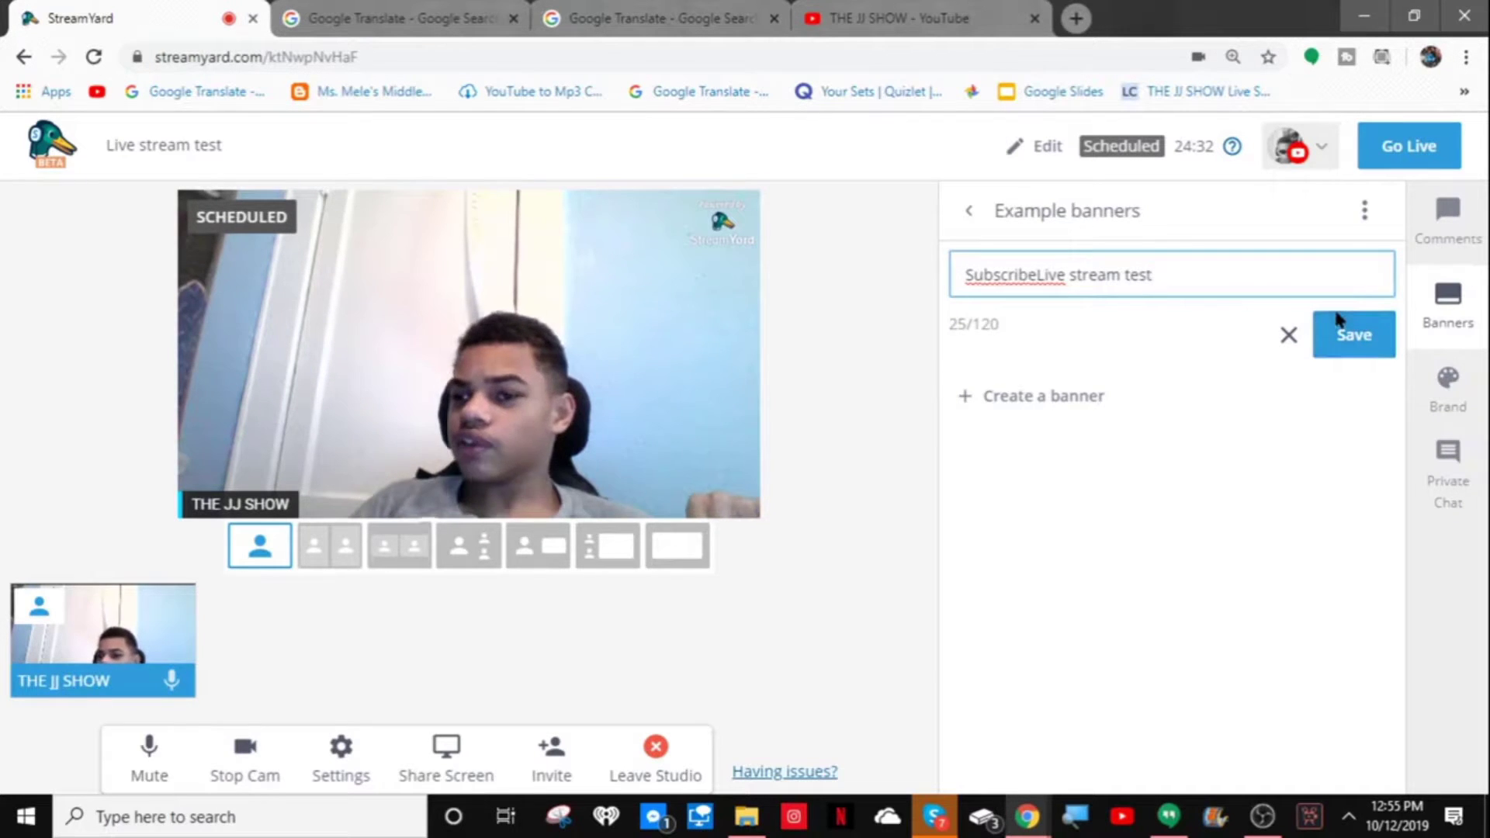
triple_click(1316, 278)
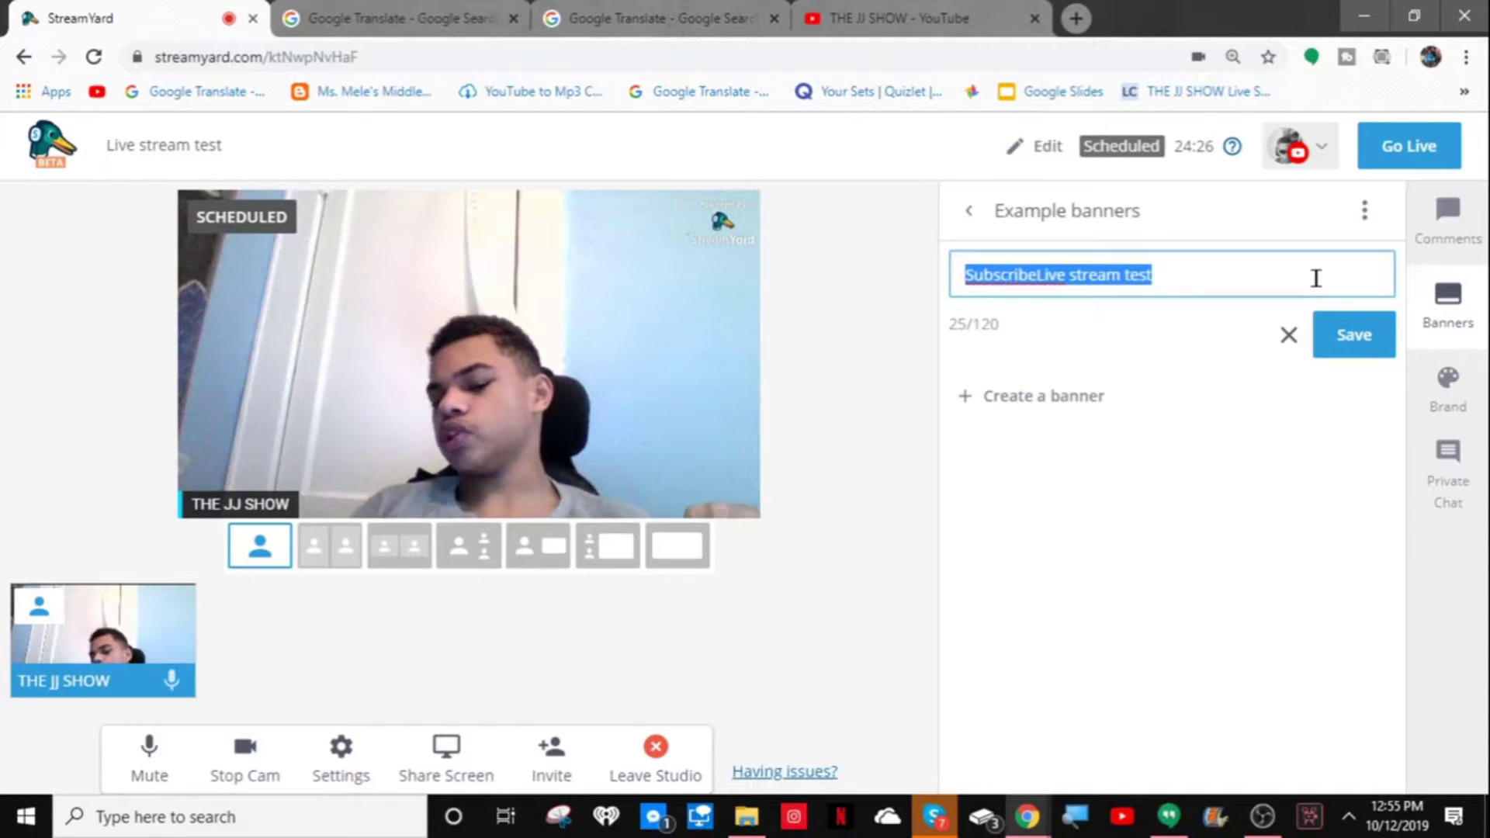
key(BackSpace)
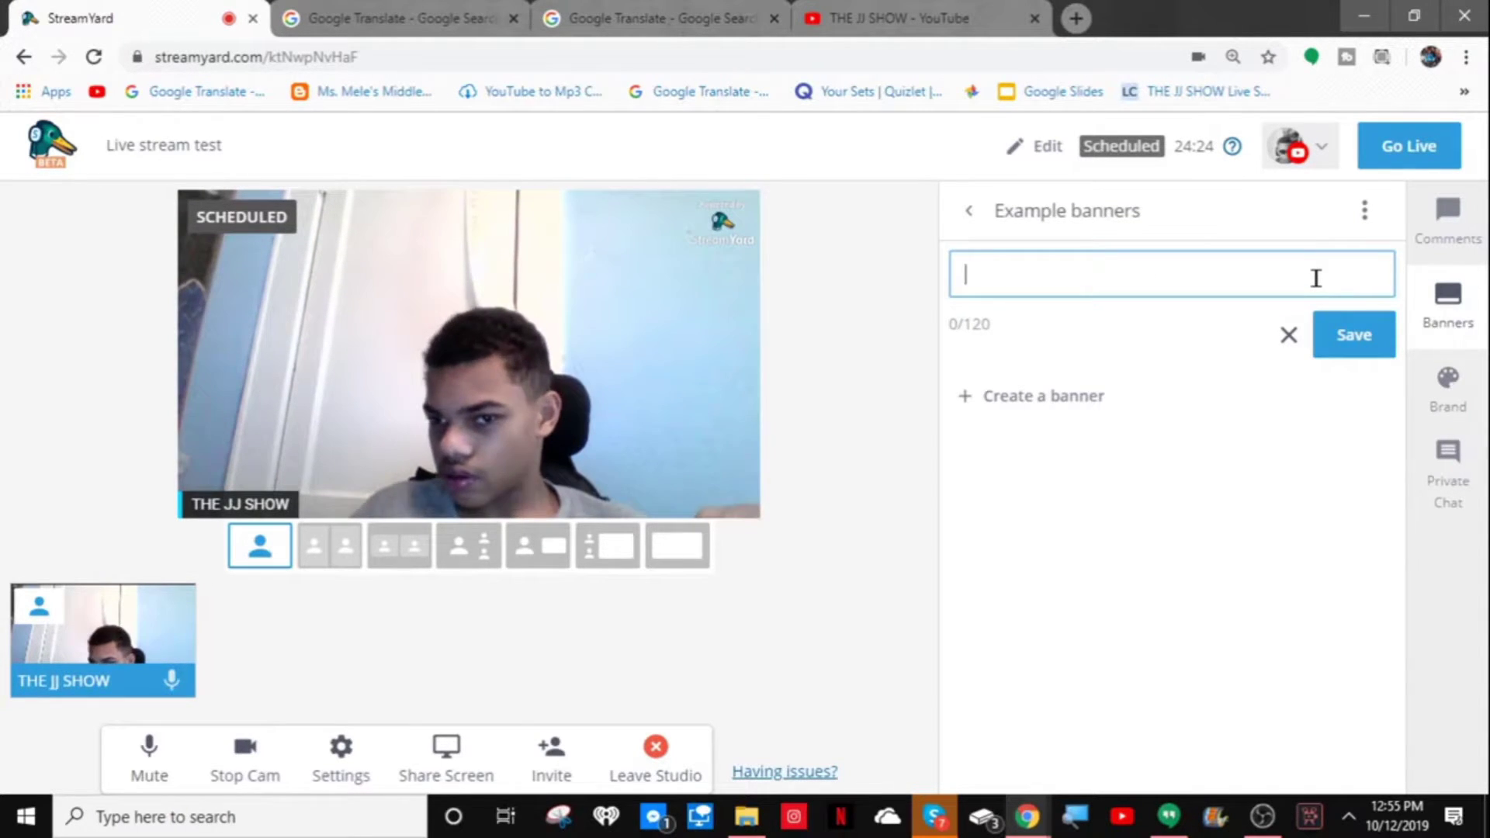
right_click(1315, 278)
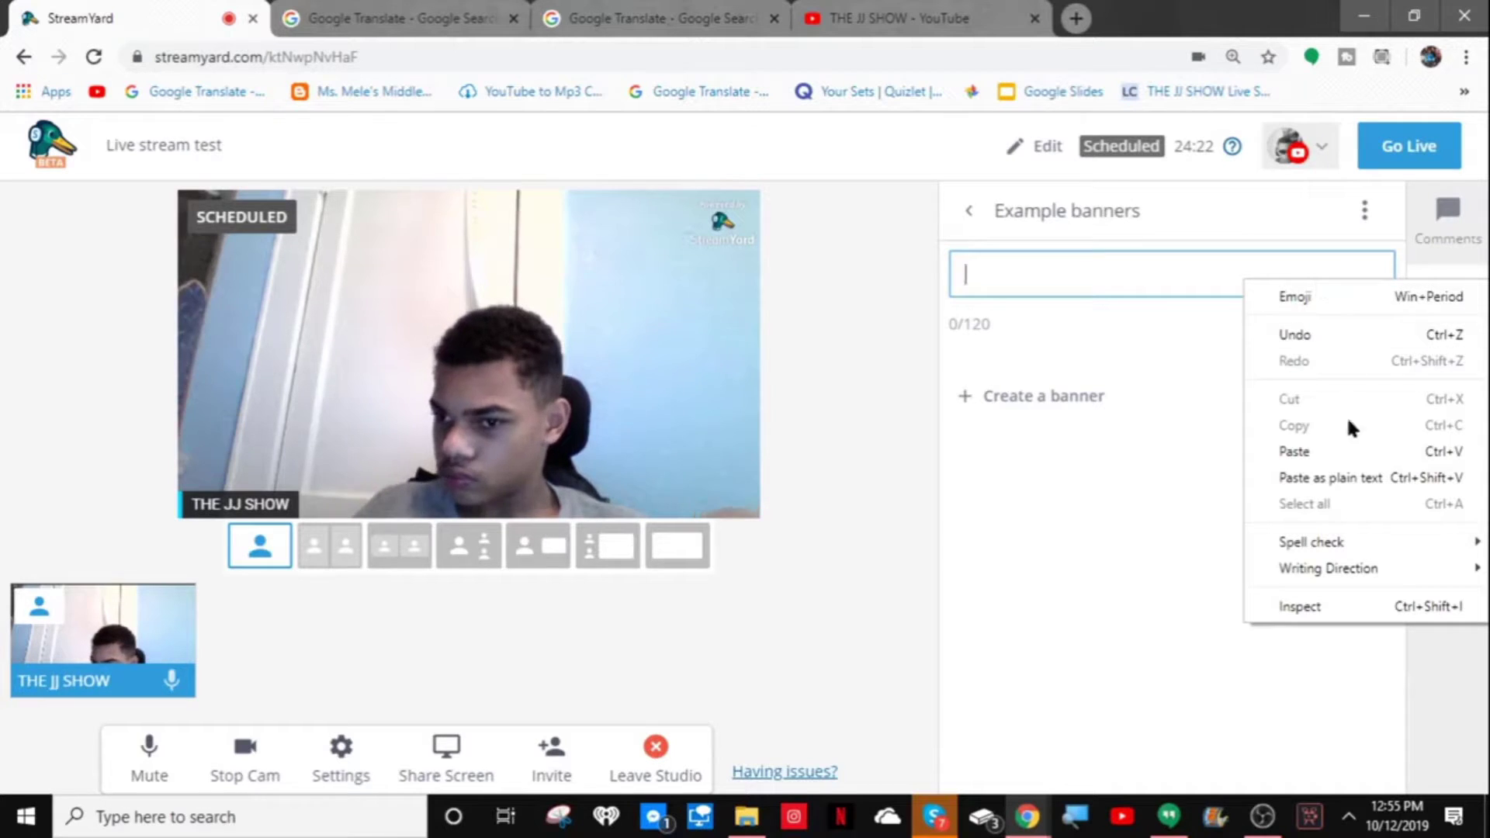
click(1350, 451)
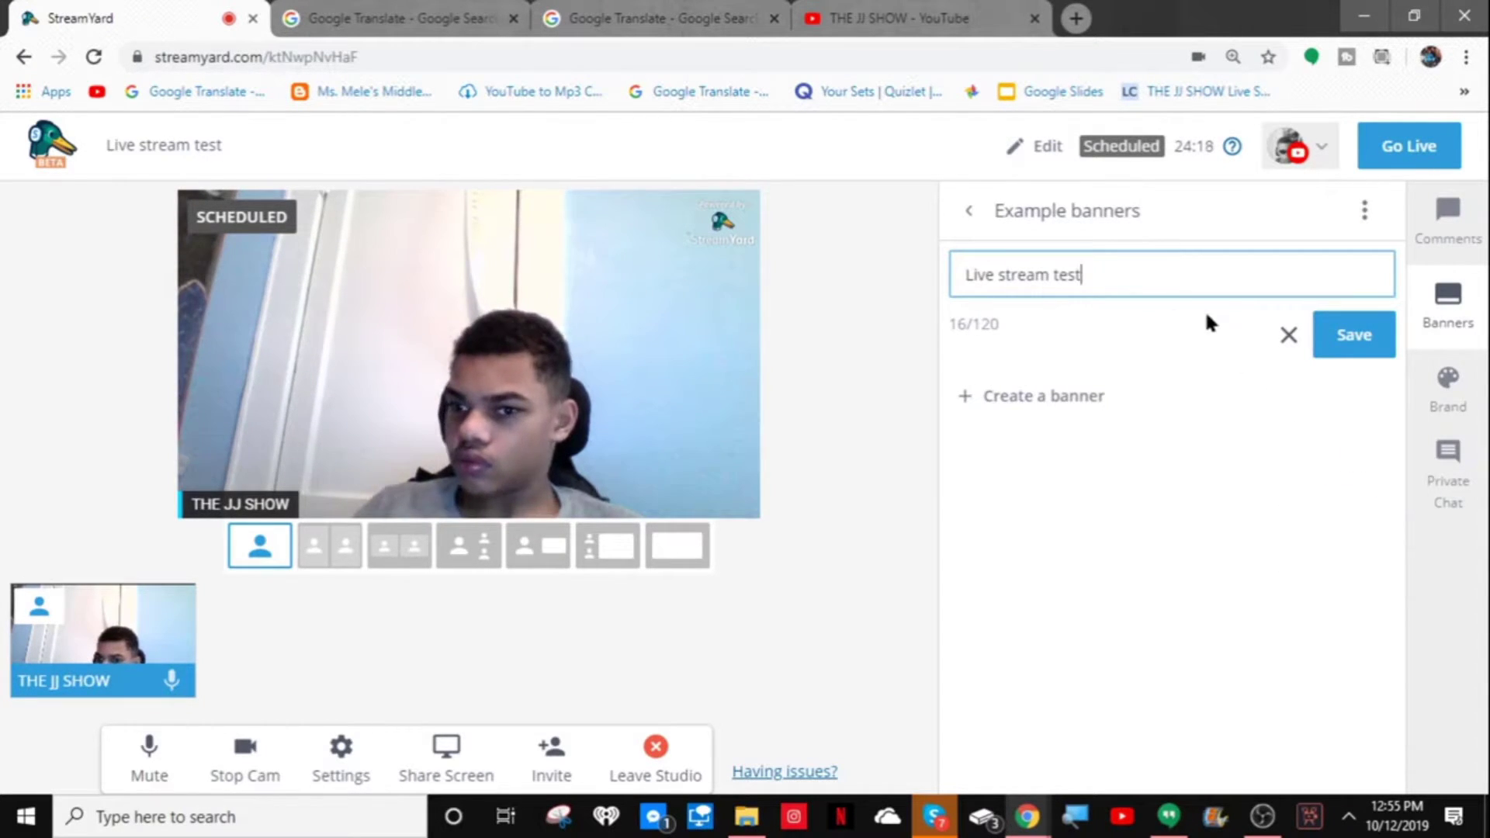
click(1382, 334)
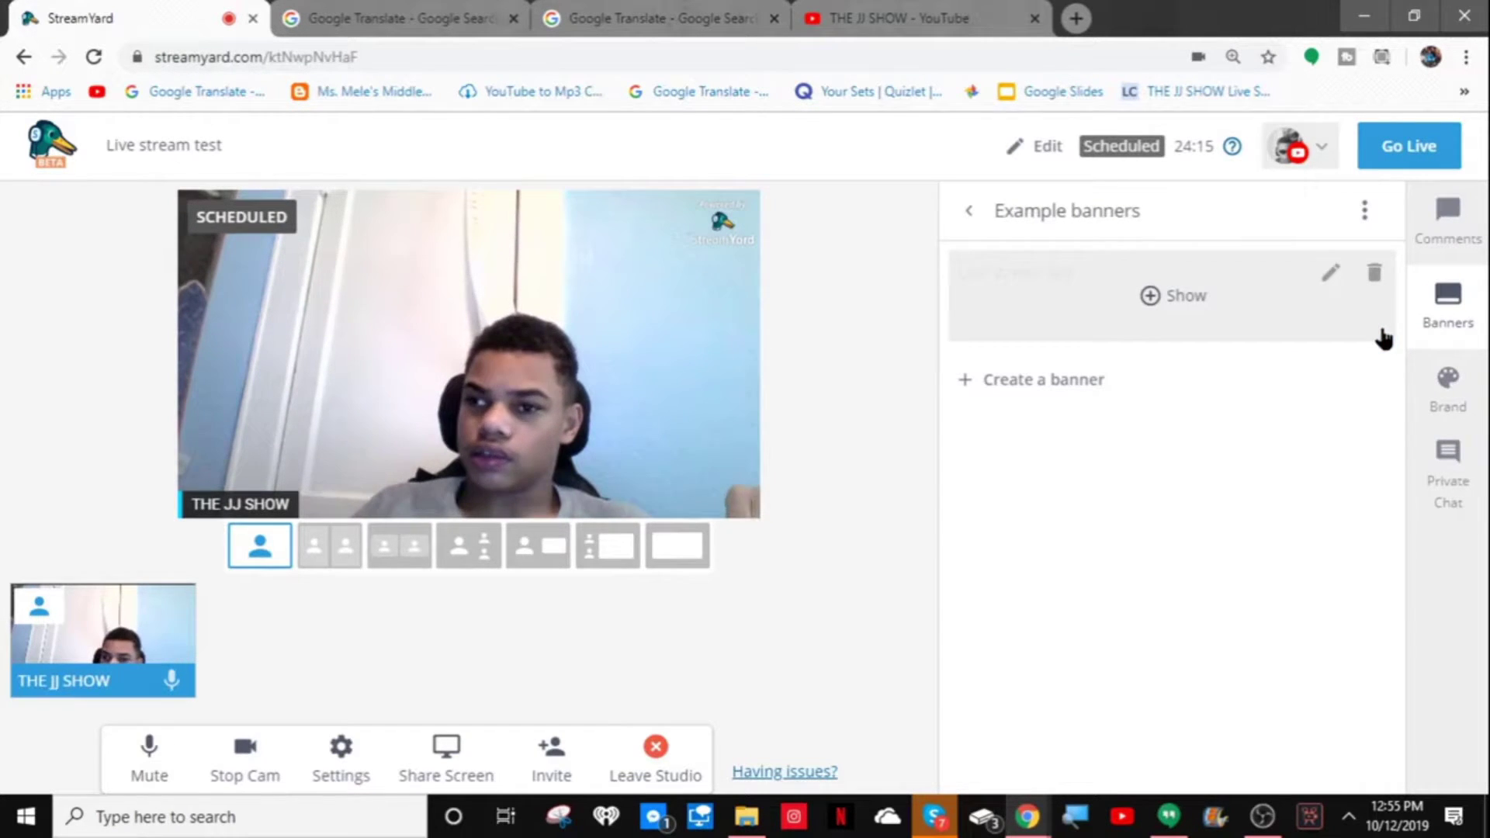
click(1234, 280)
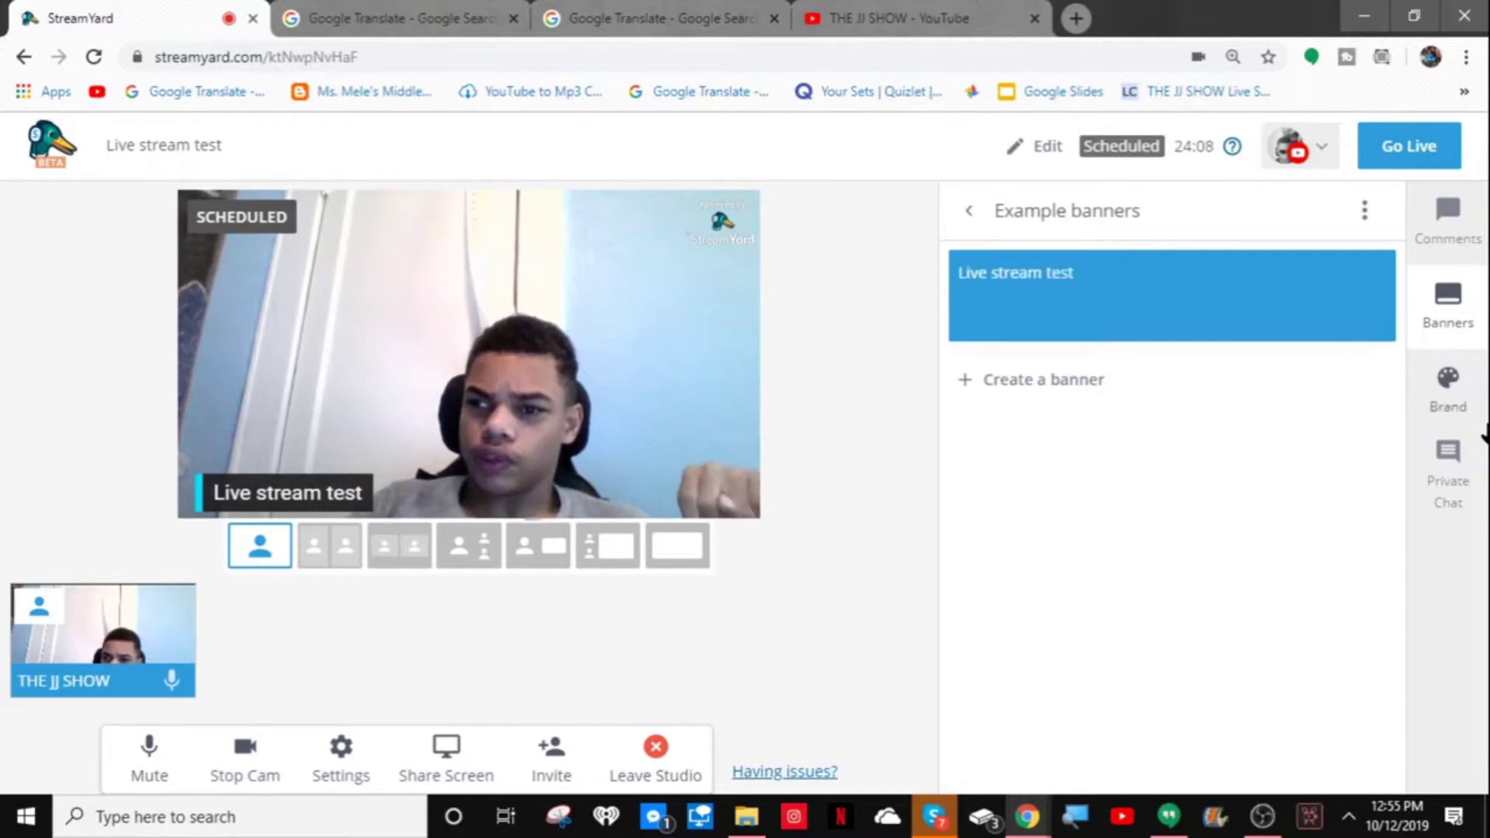
Step: Switch the Brand 1 theme to Default
click(1448, 384)
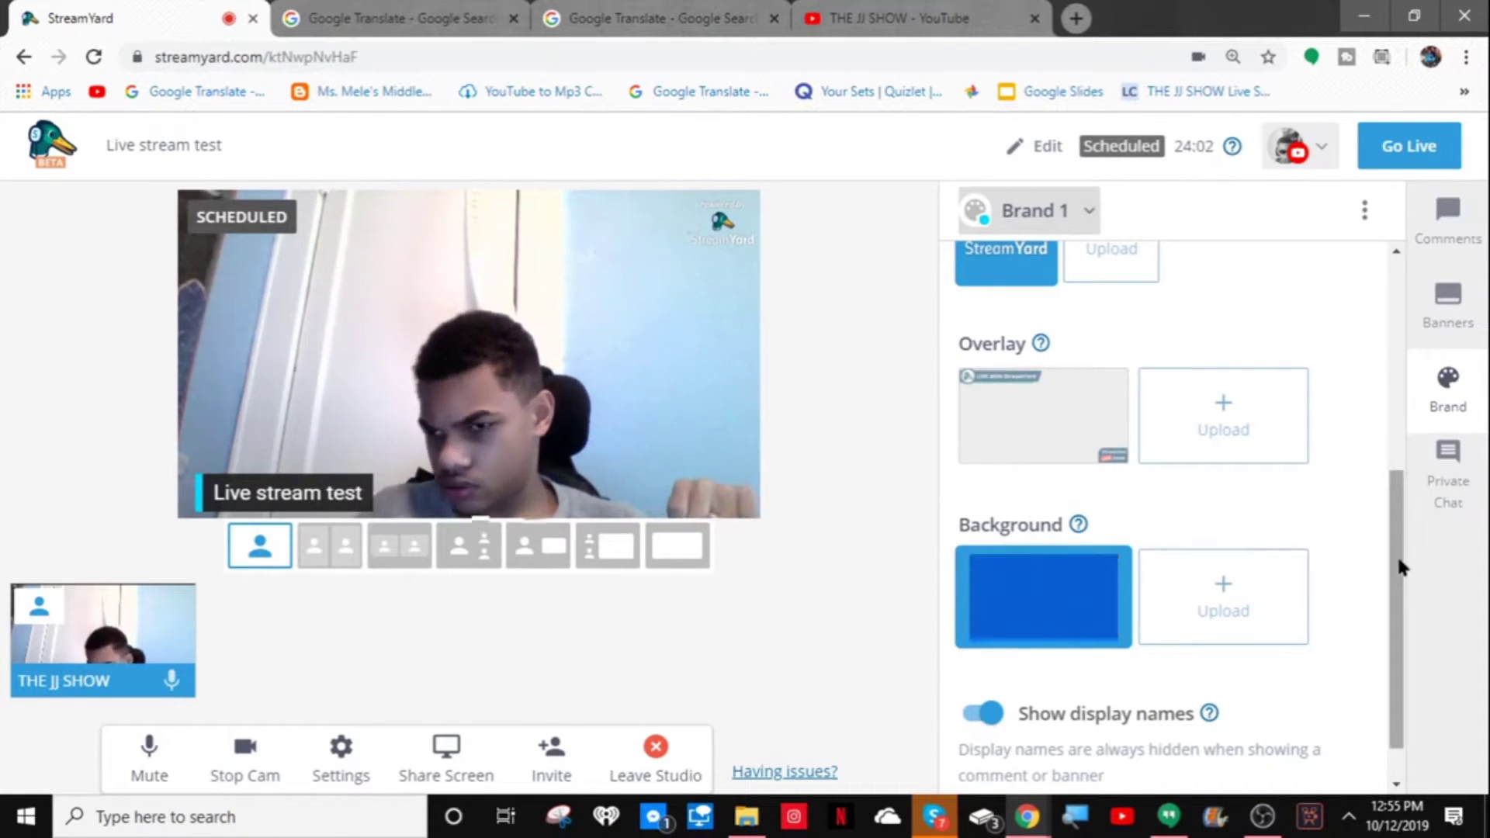
right_click(1386, 598)
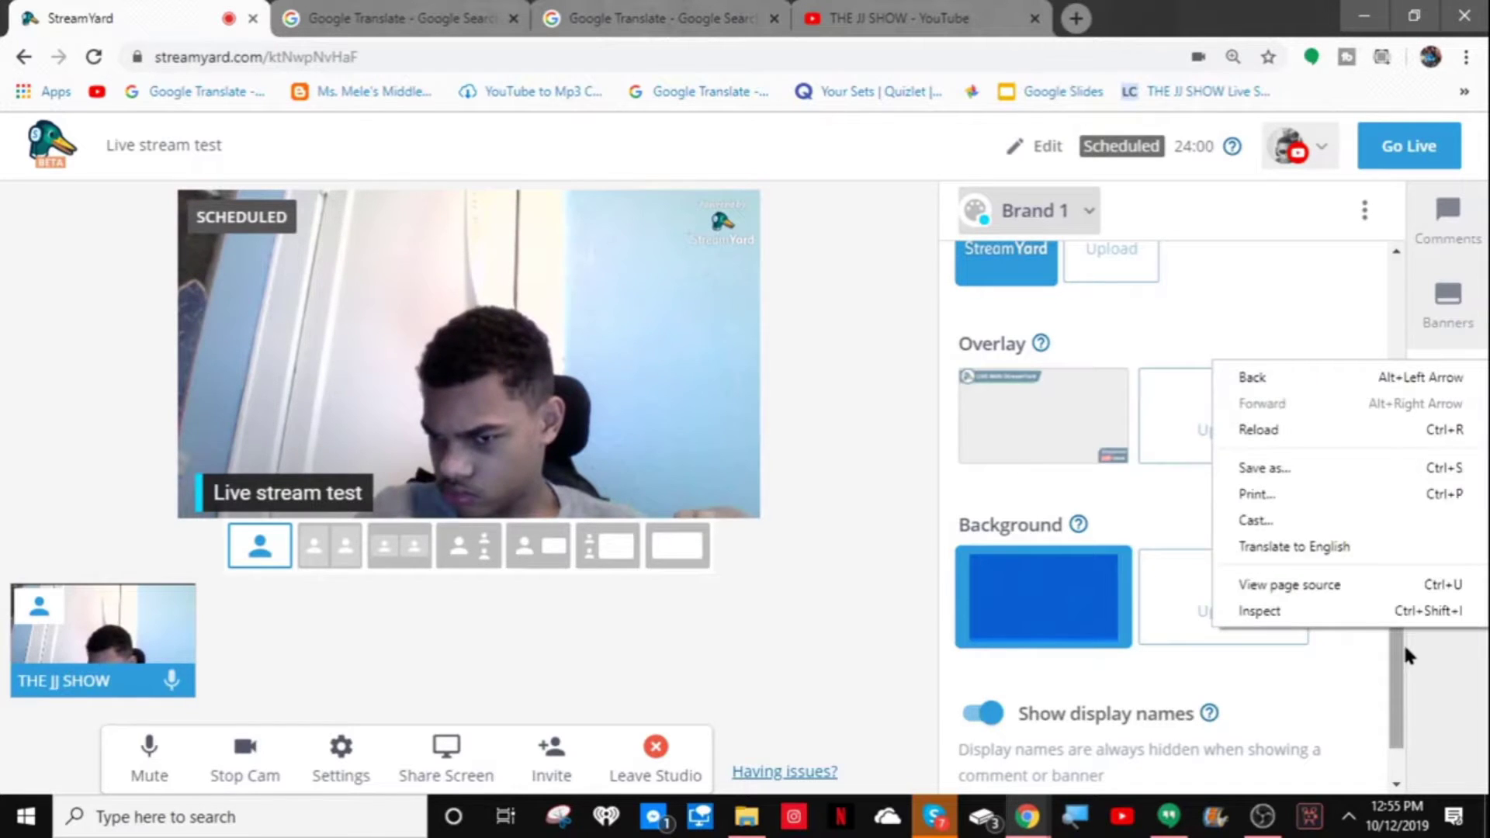
click(1397, 641)
right_click(1390, 640)
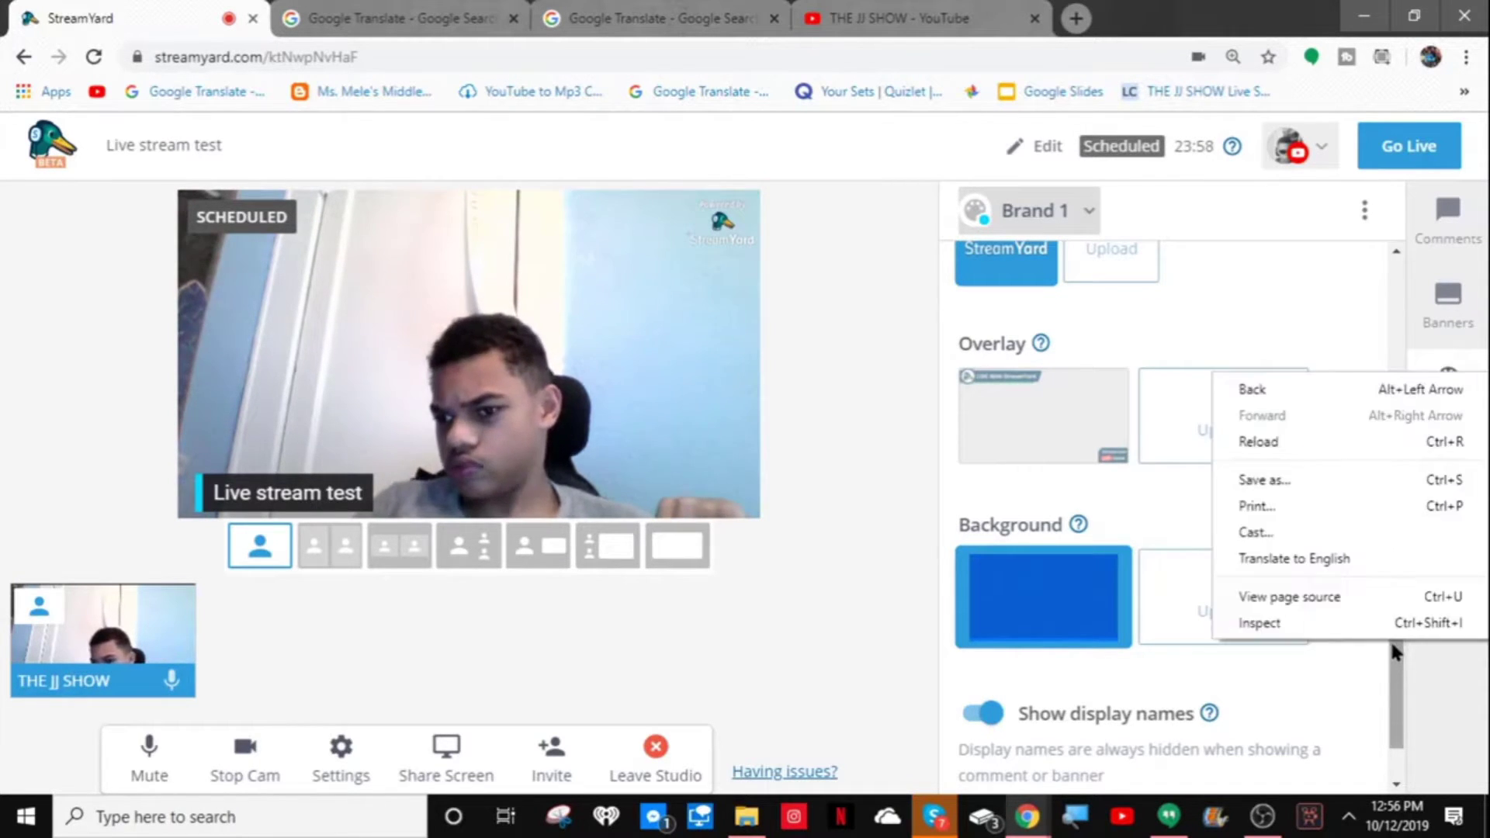
click(1390, 639)
scroll(1391, 605, up, 2)
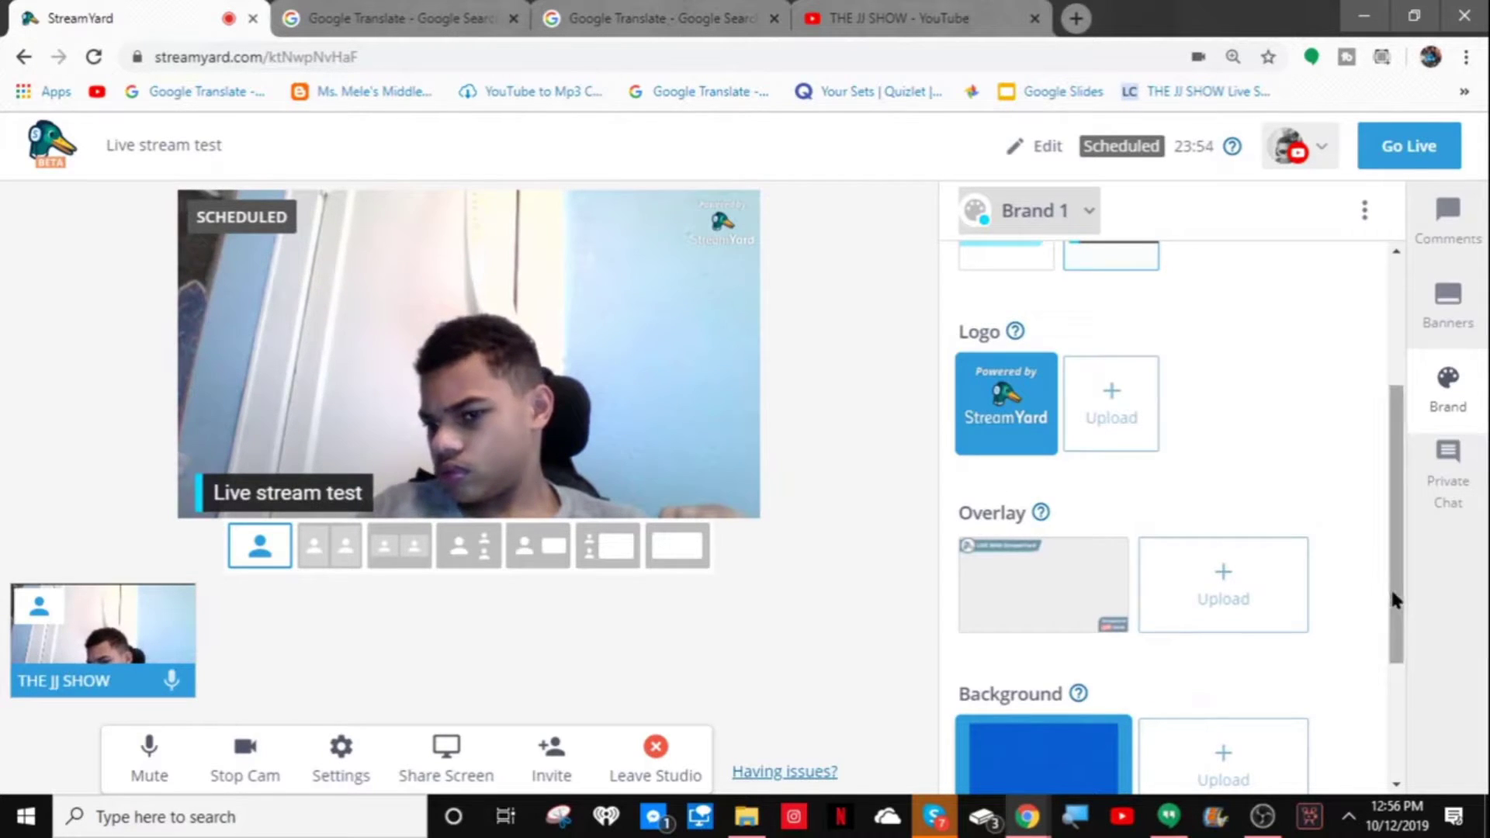
drag(1390, 587, 1389, 519)
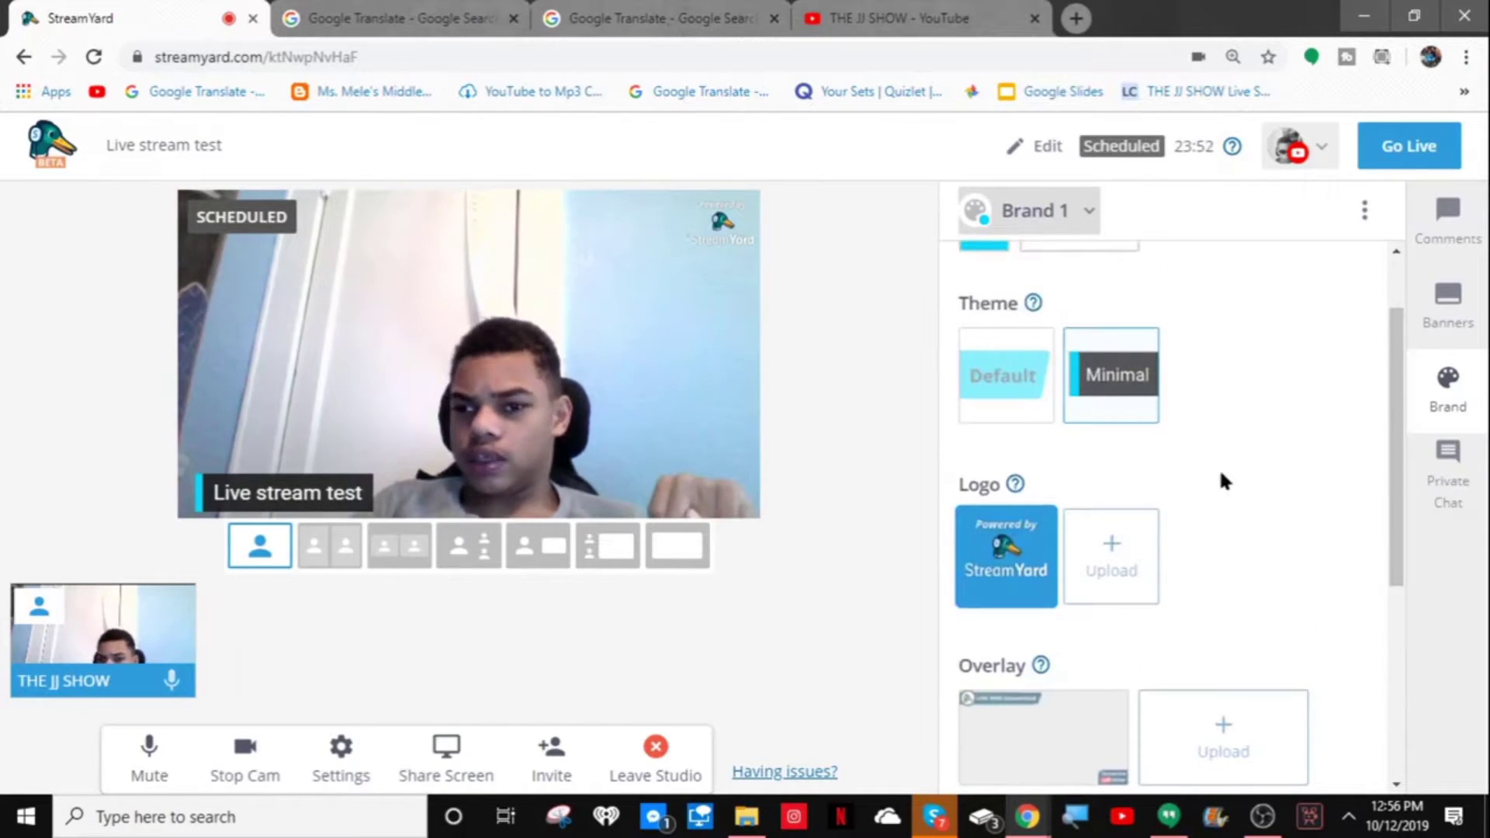
click(1009, 357)
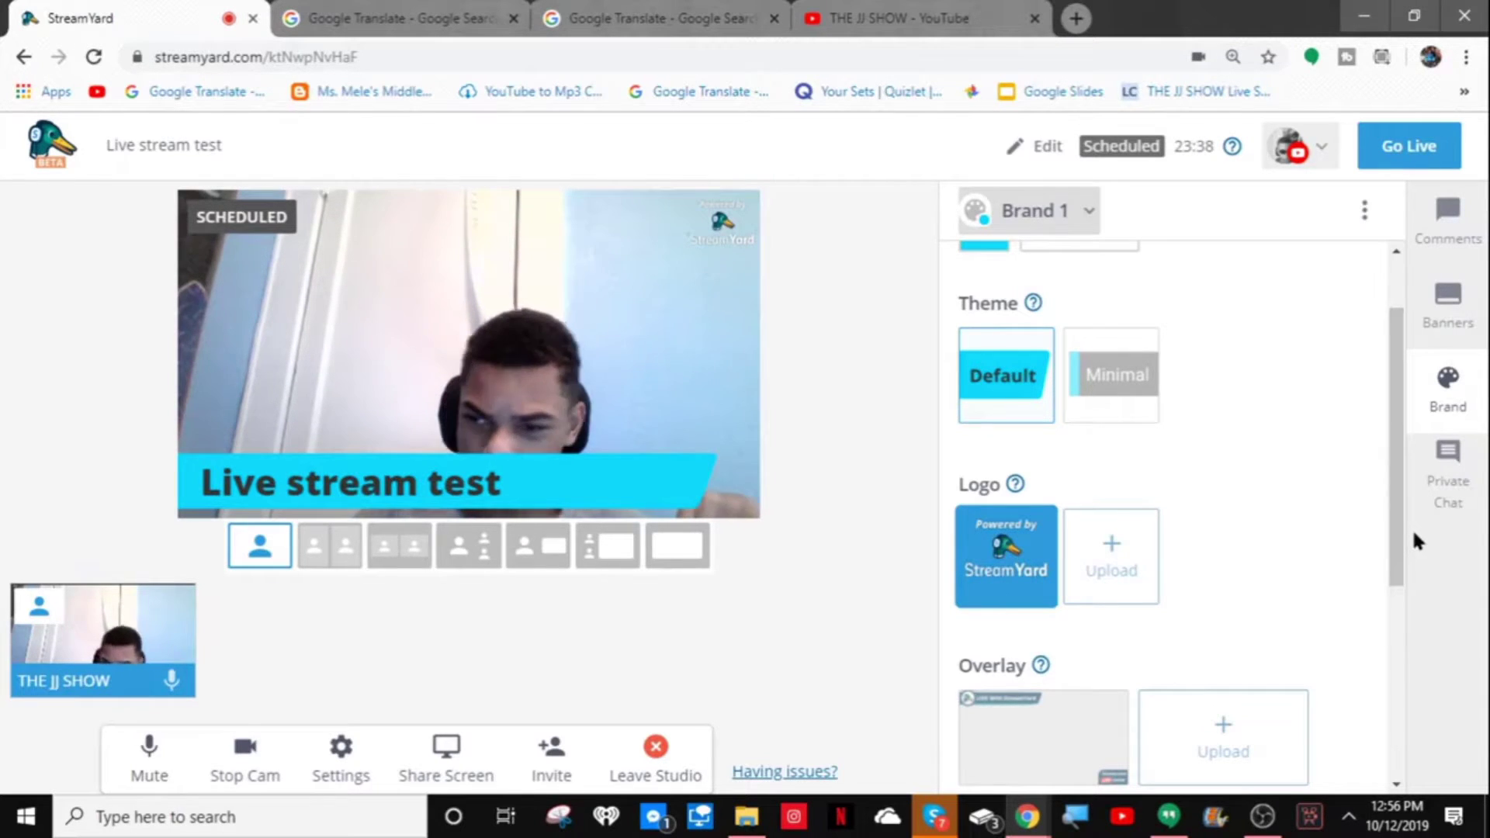
Step: Set the Brand 1 color to yellow, #f3ff00, and close the color picker
scroll(1385, 504, up, 1)
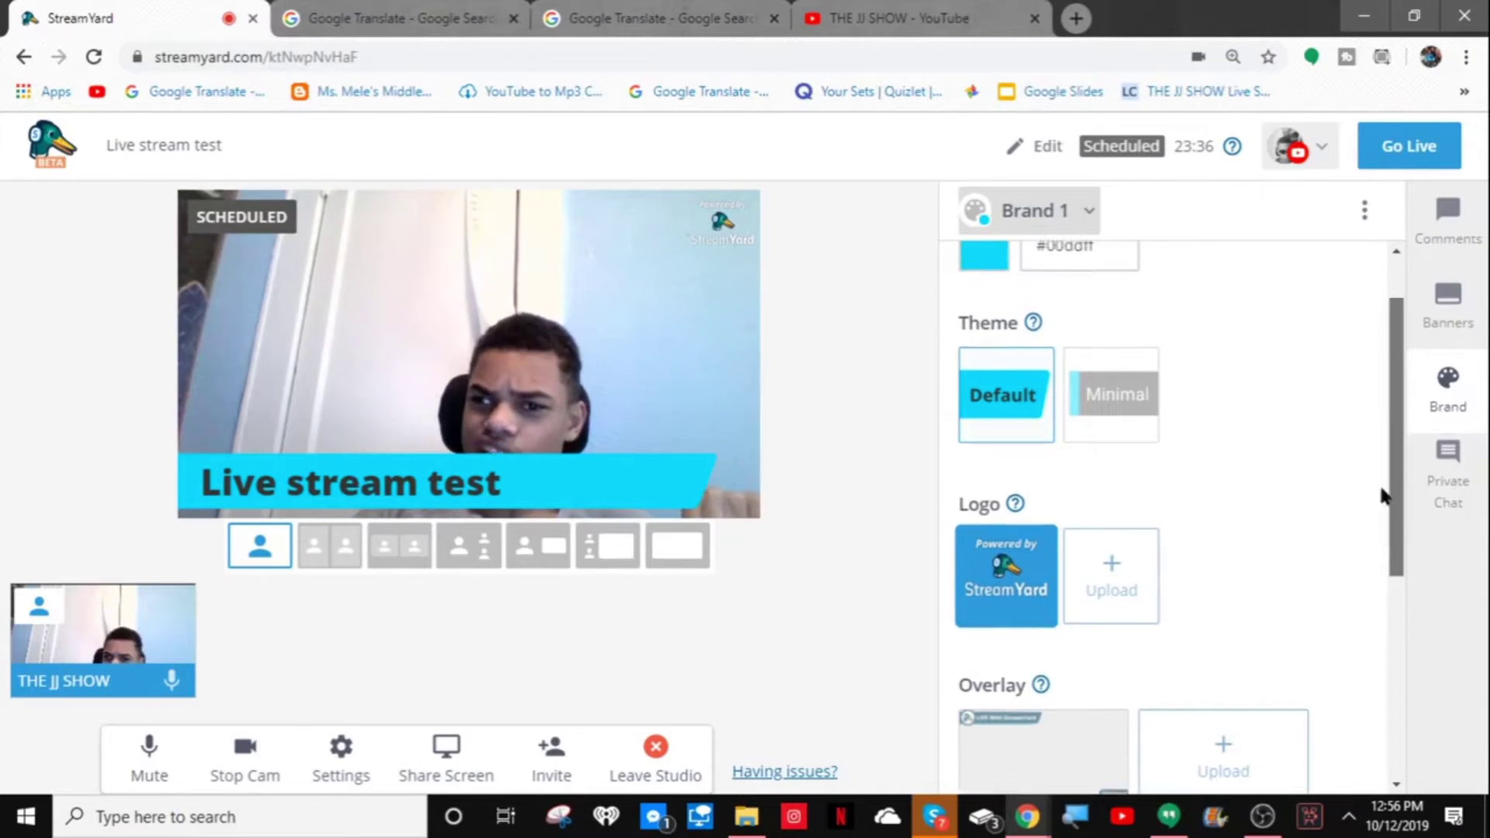
scroll(1383, 496, up, 1)
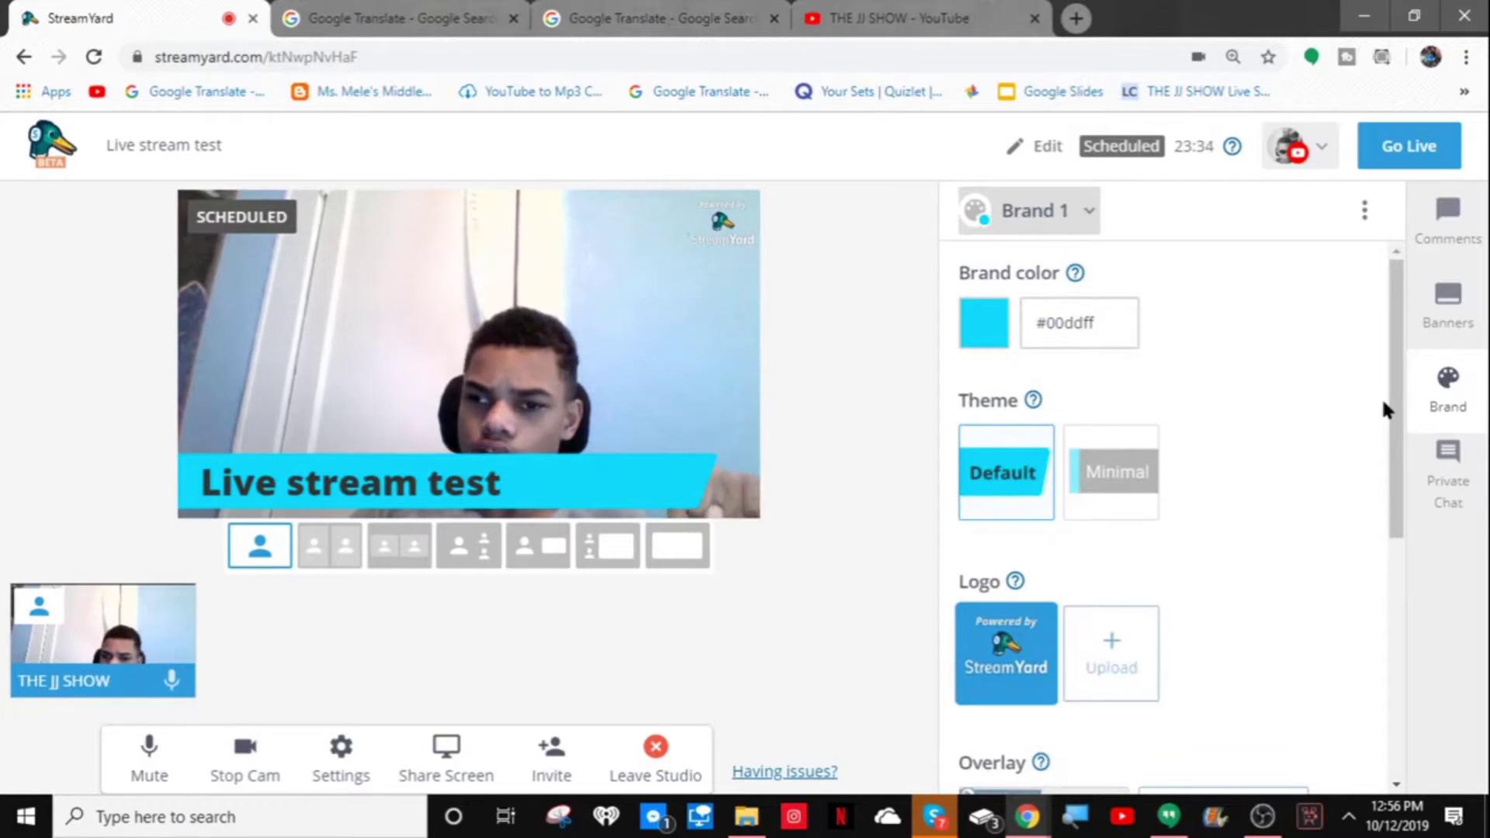
click(1006, 333)
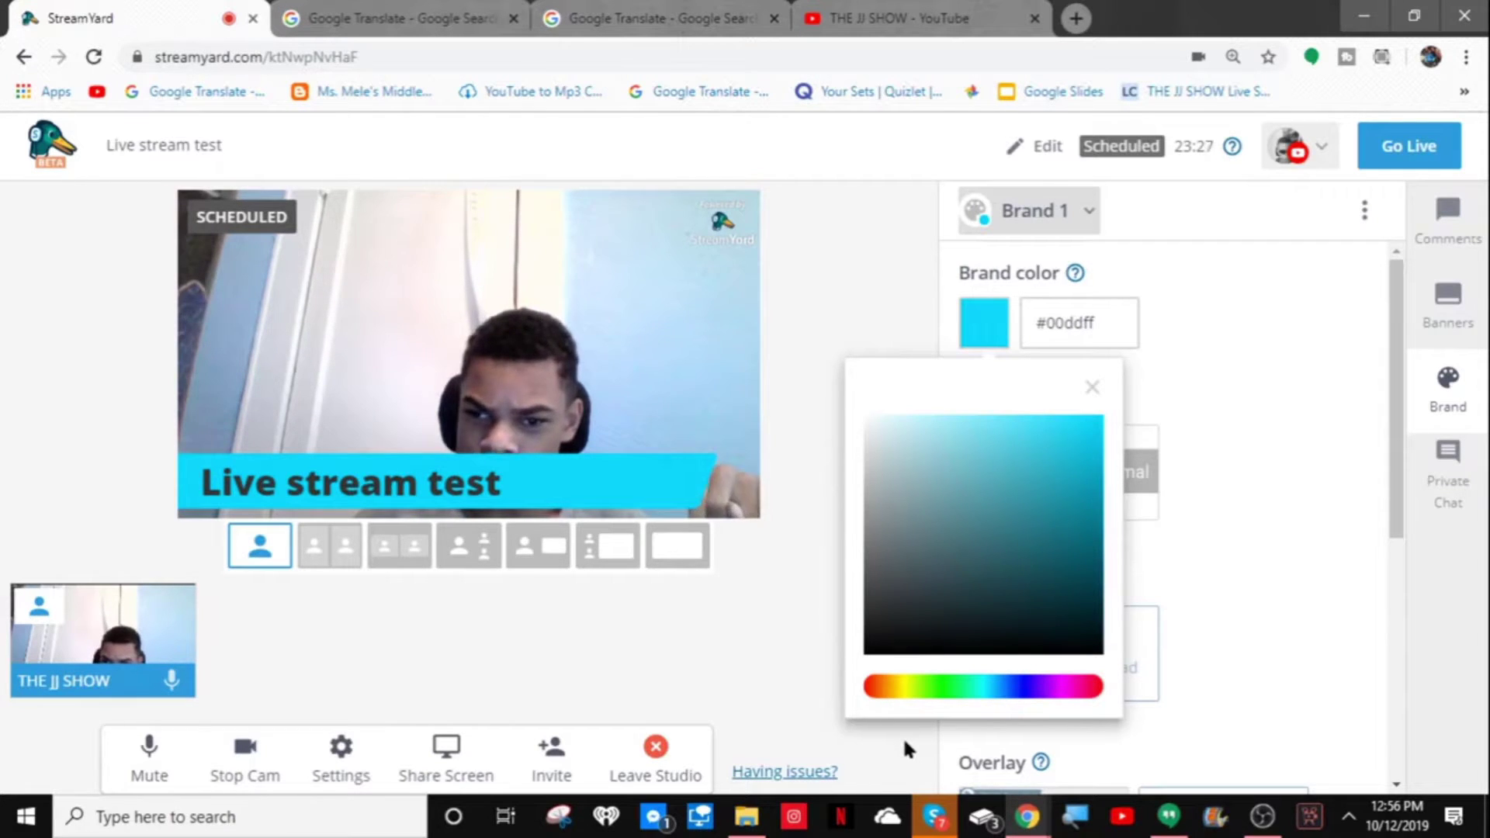
drag(894, 718, 924, 707)
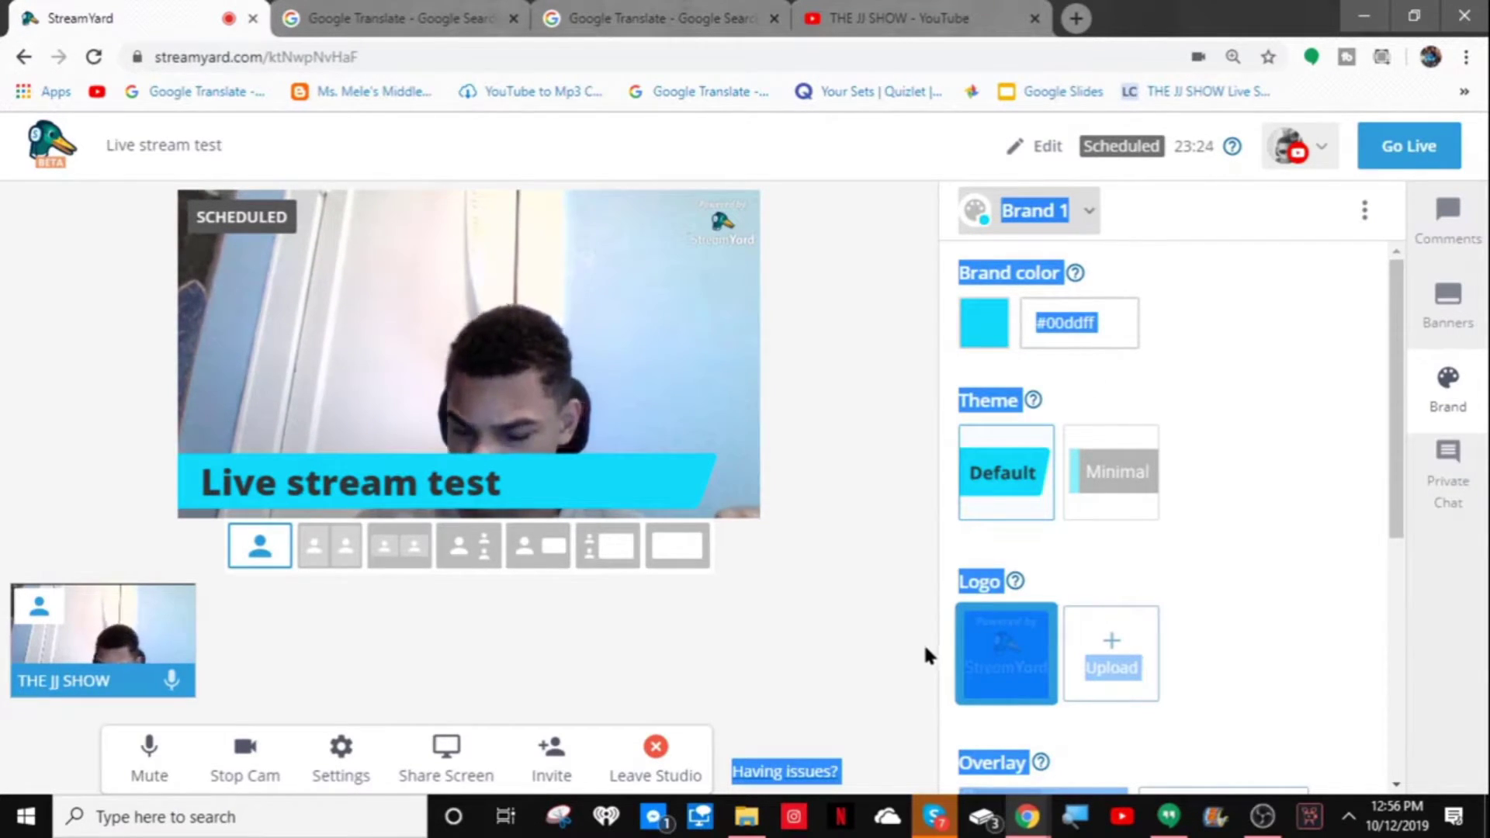
click(987, 339)
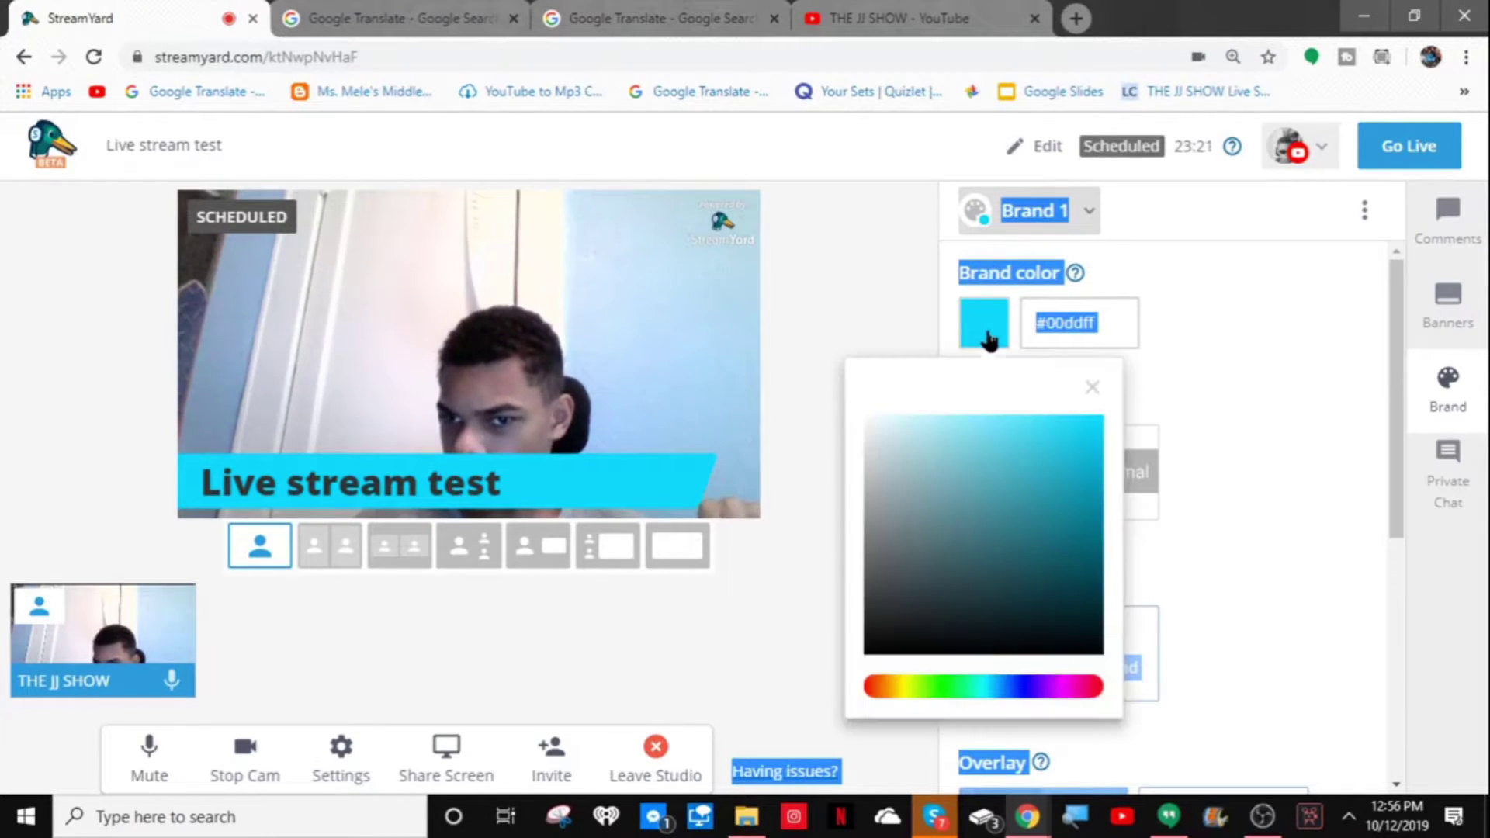
click(909, 696)
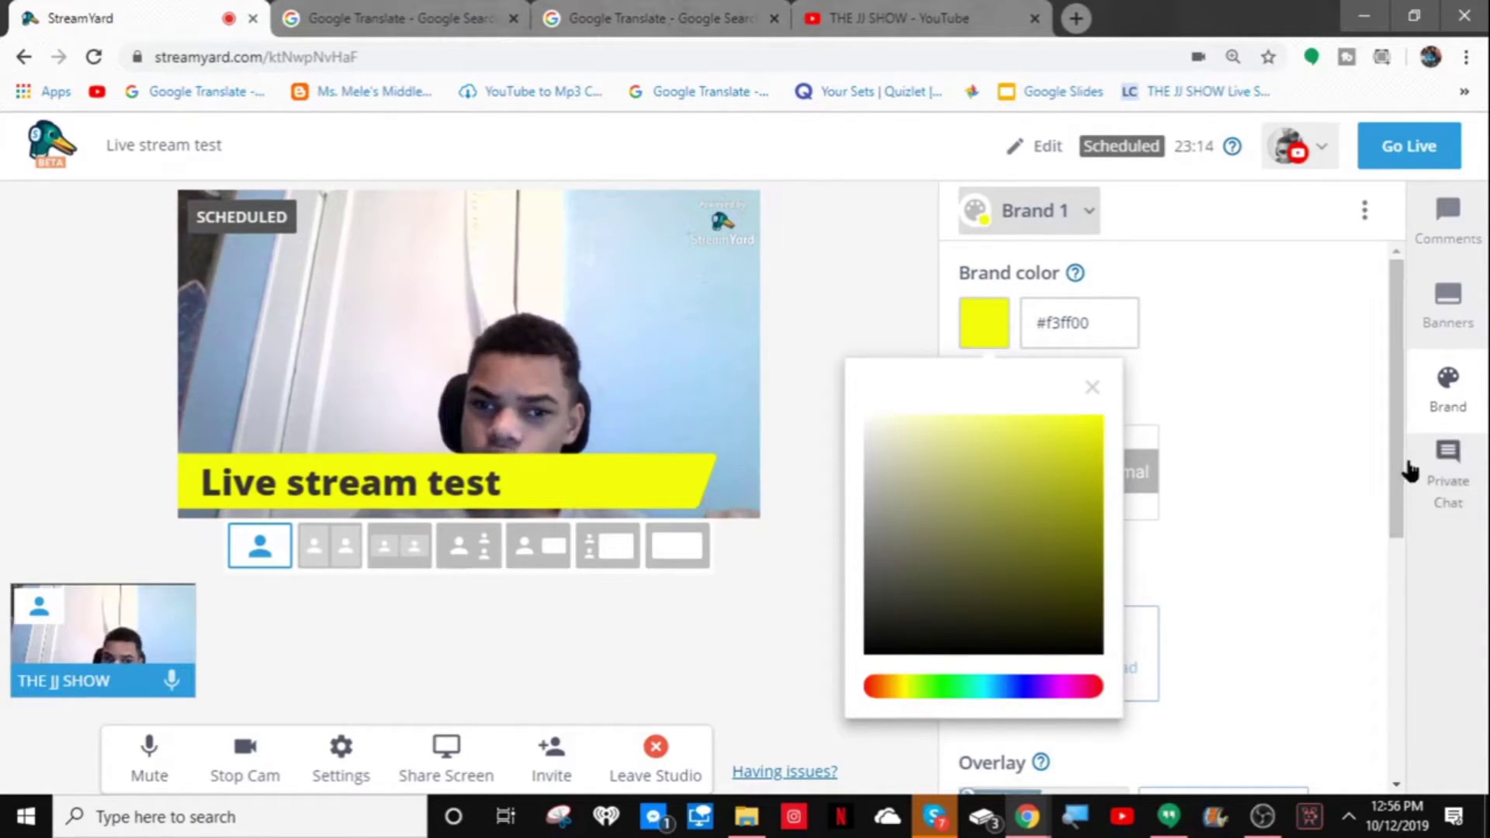
right_click(1338, 468)
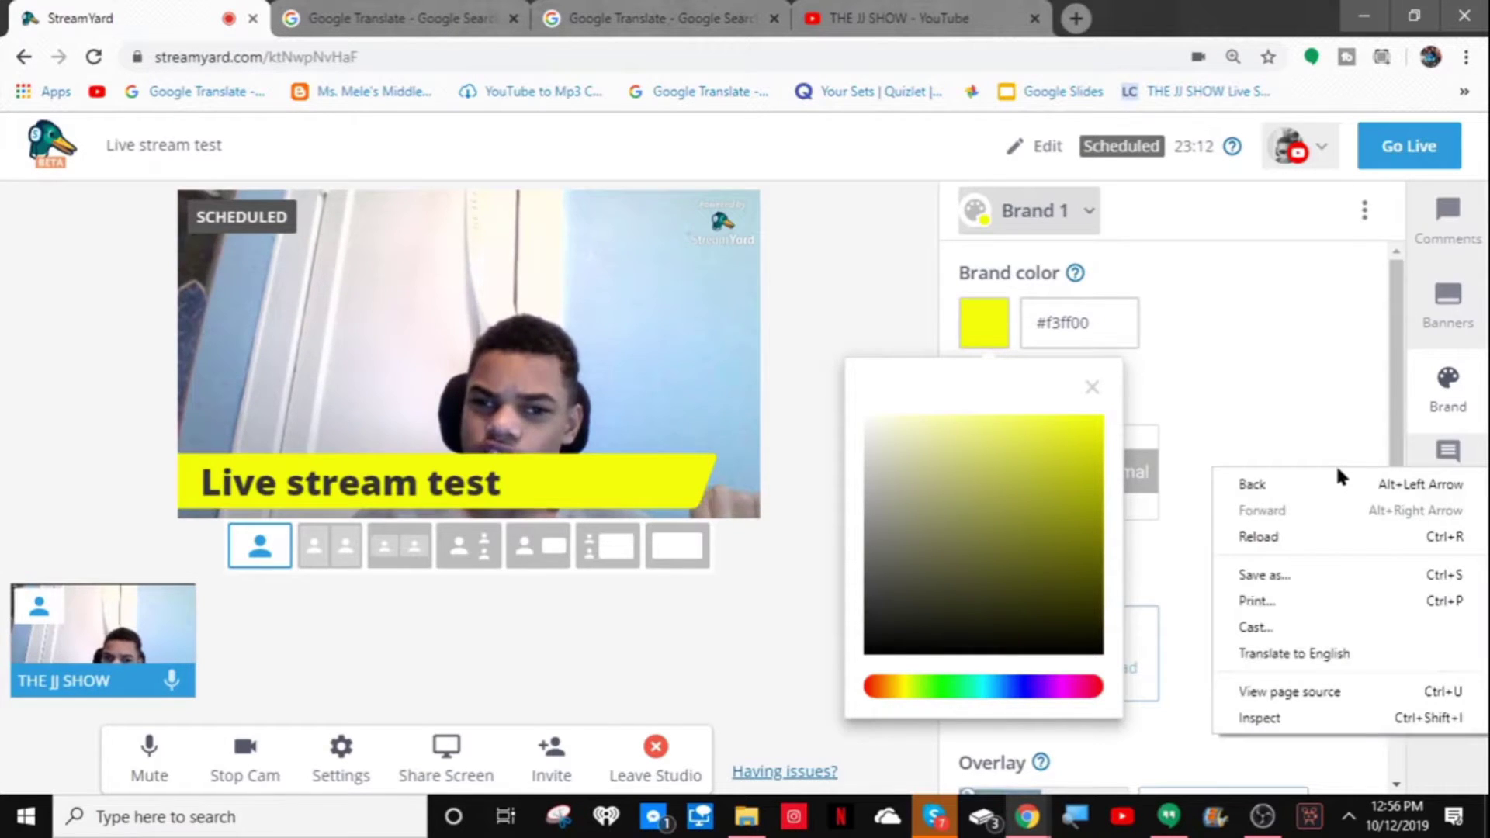
click(1279, 450)
click(1279, 450)
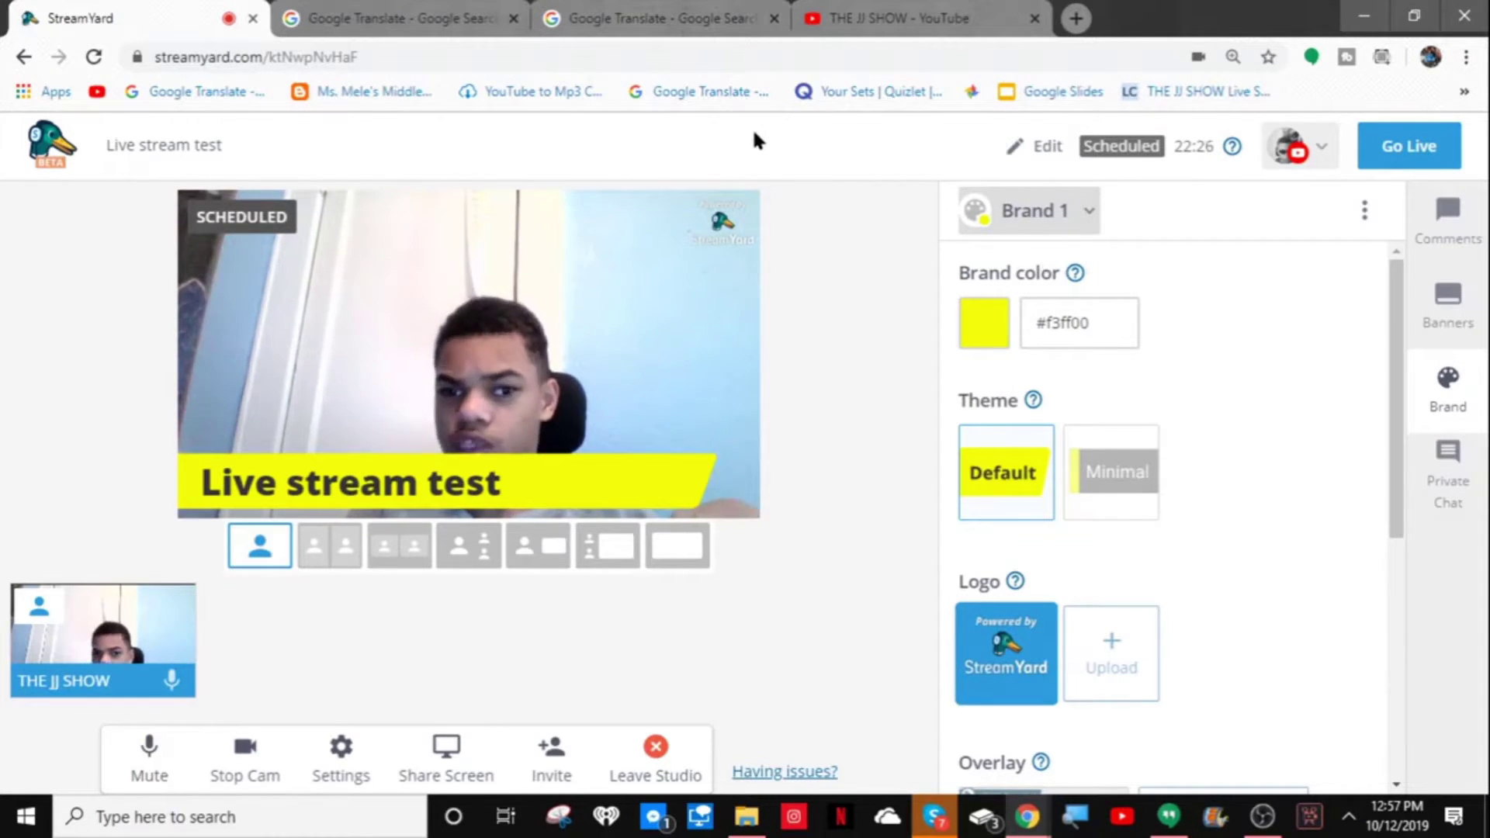
Step: Copy the web address of the broadcast studio and switch to Skype
click(719, 60)
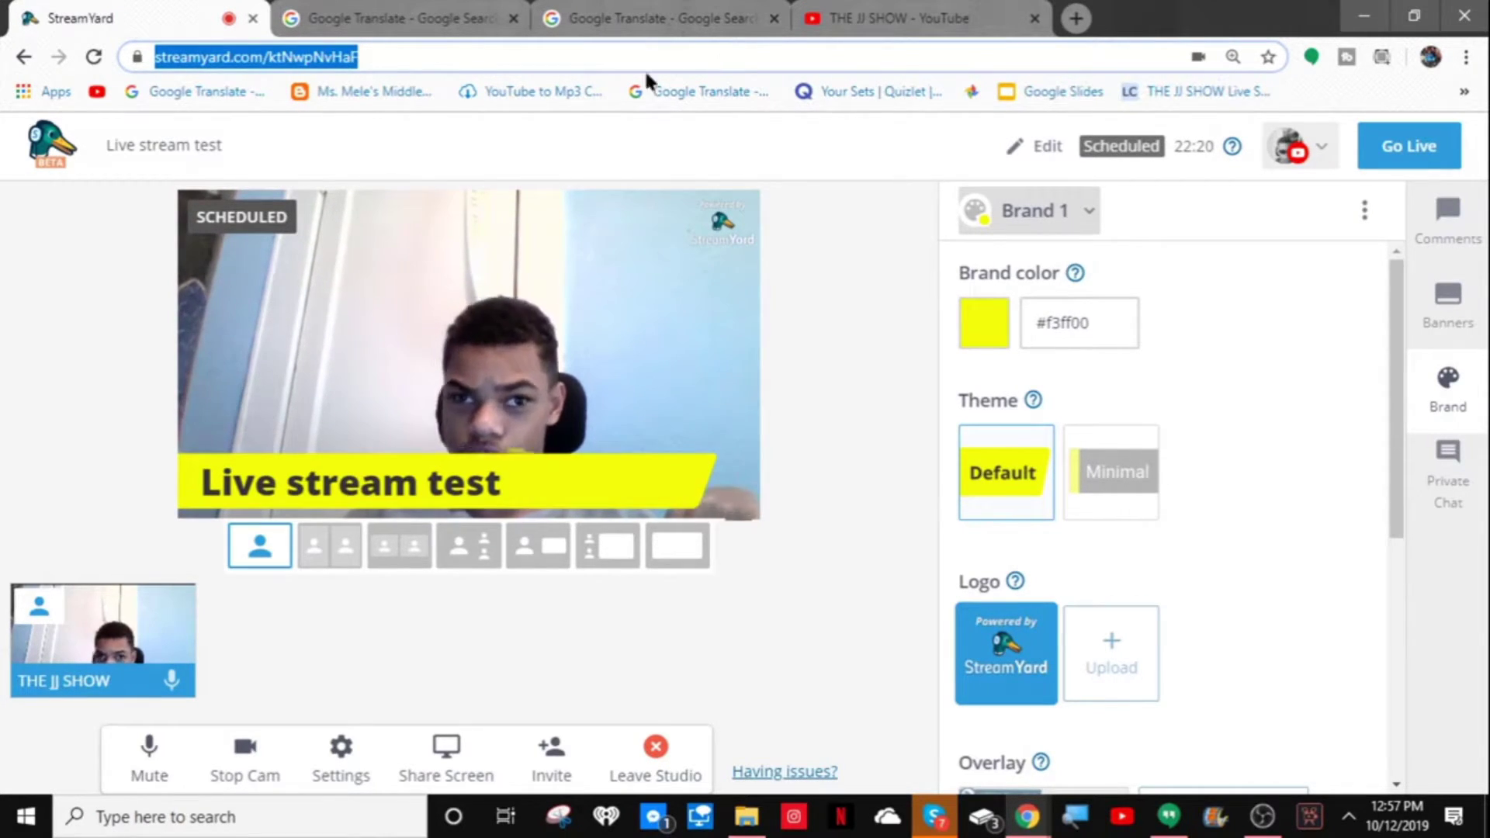
right_click(314, 62)
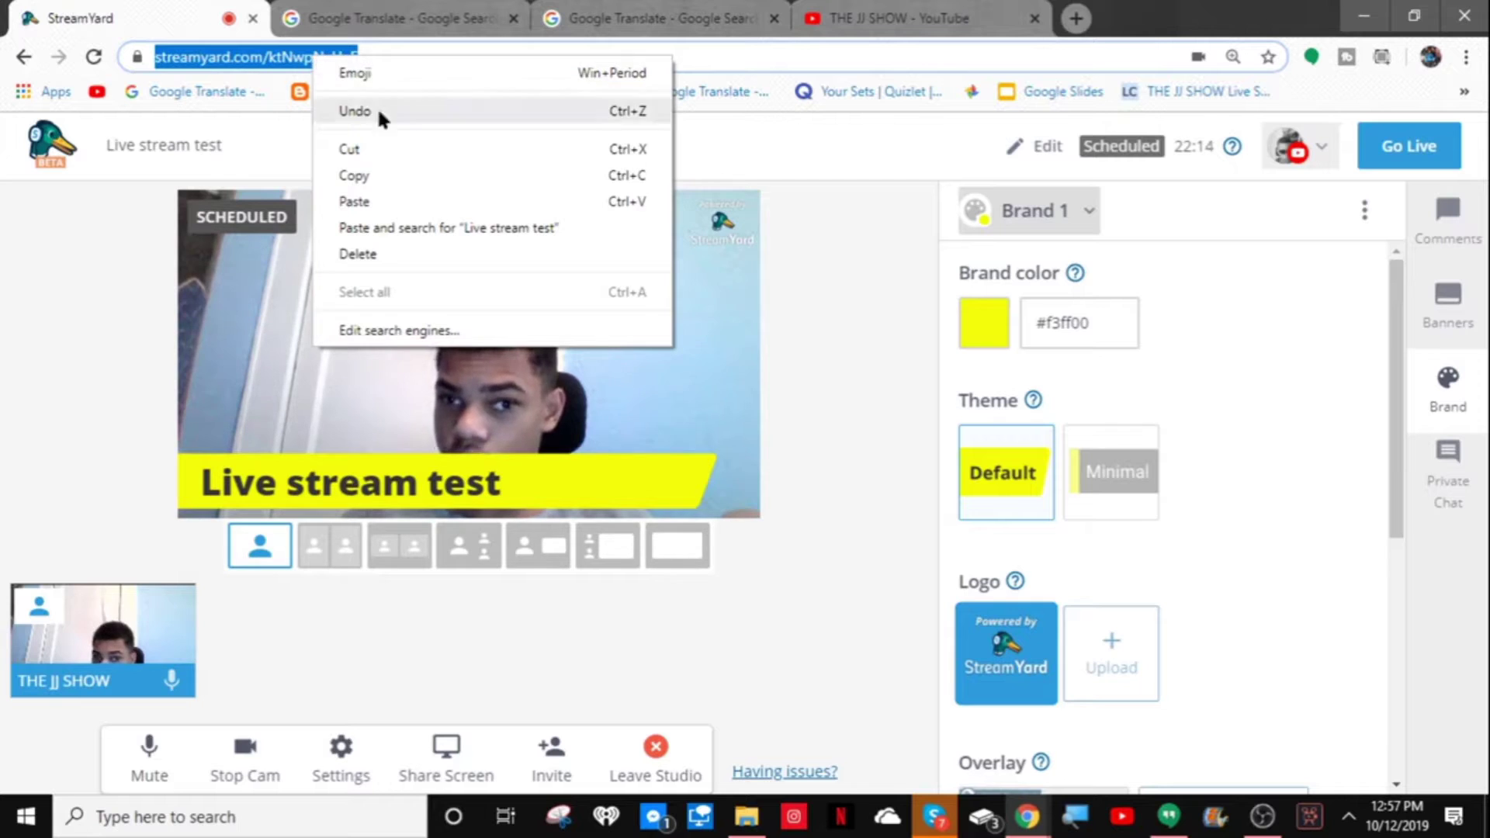
click(422, 175)
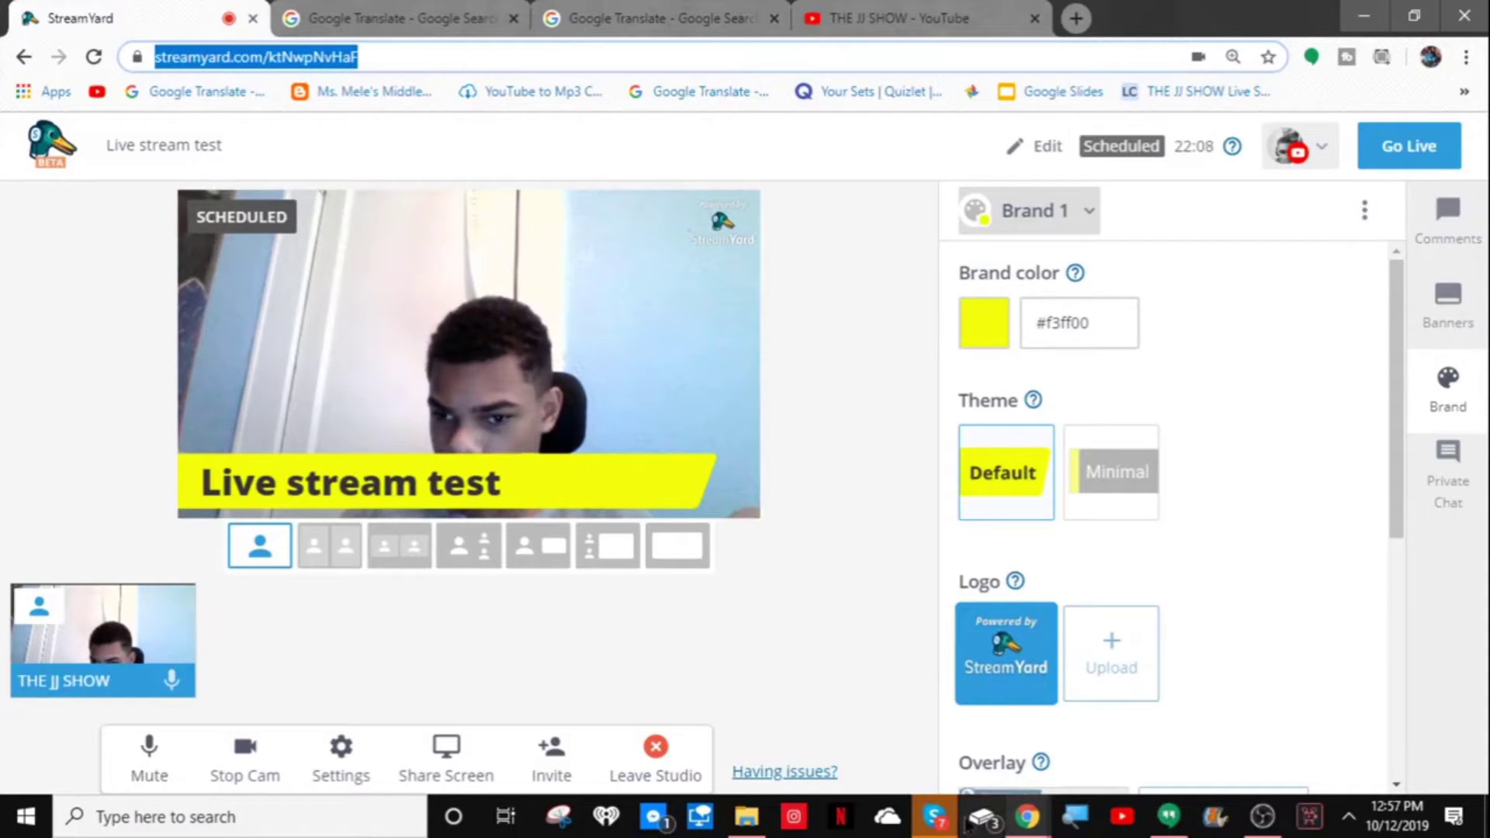
mouse_move(936, 816)
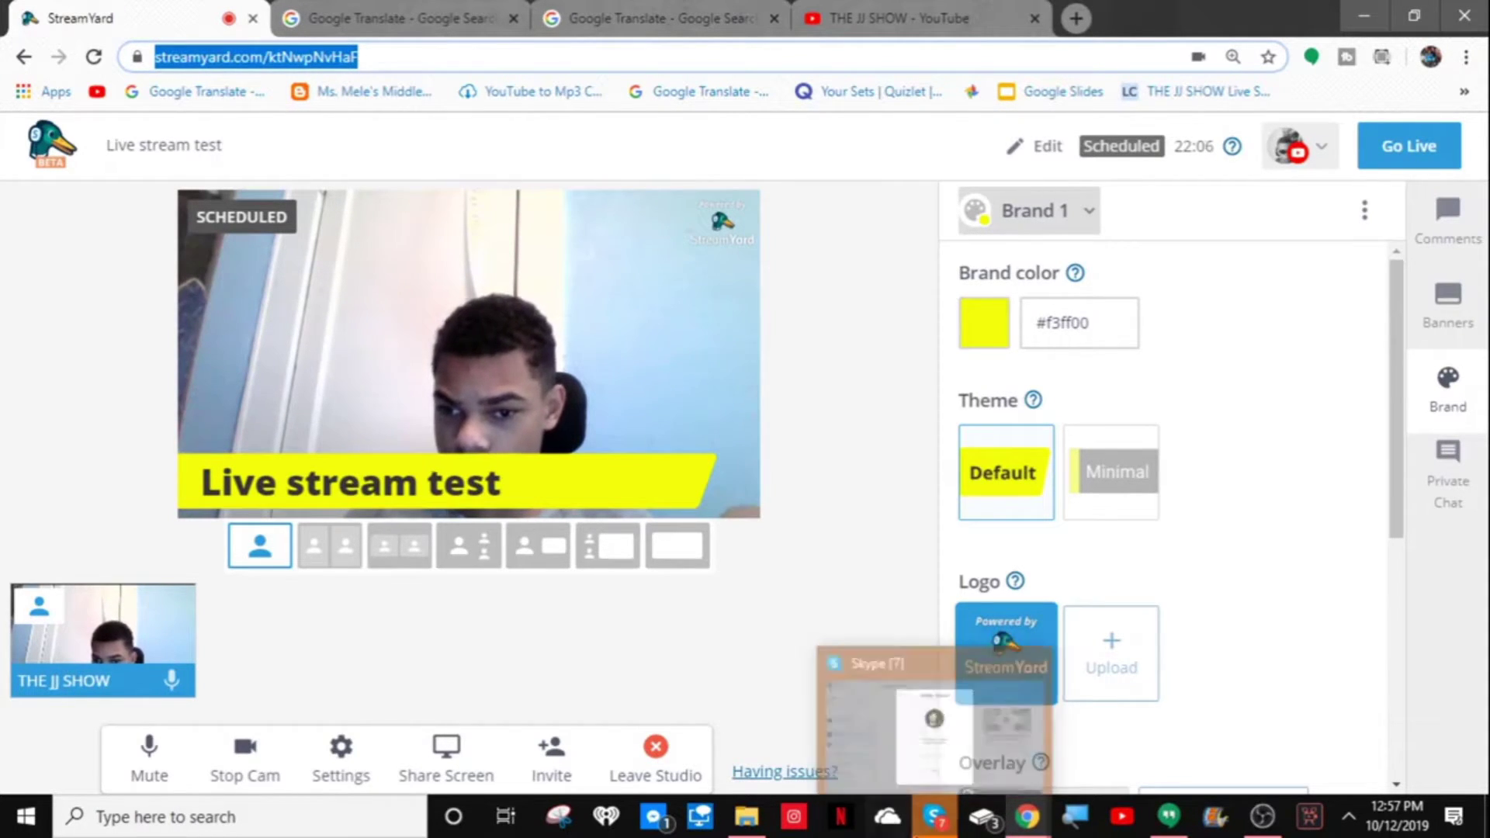
click(912, 718)
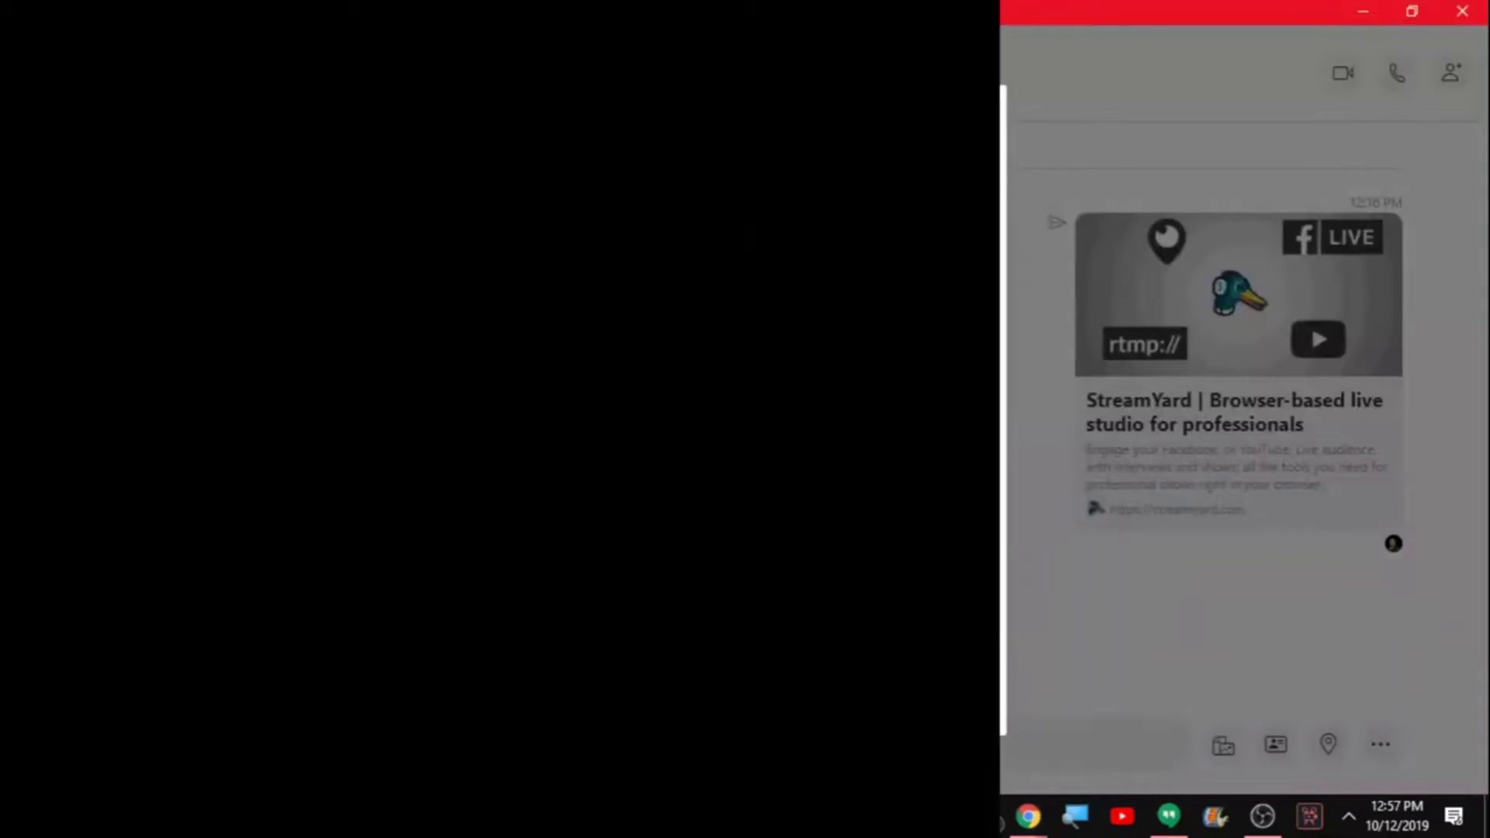
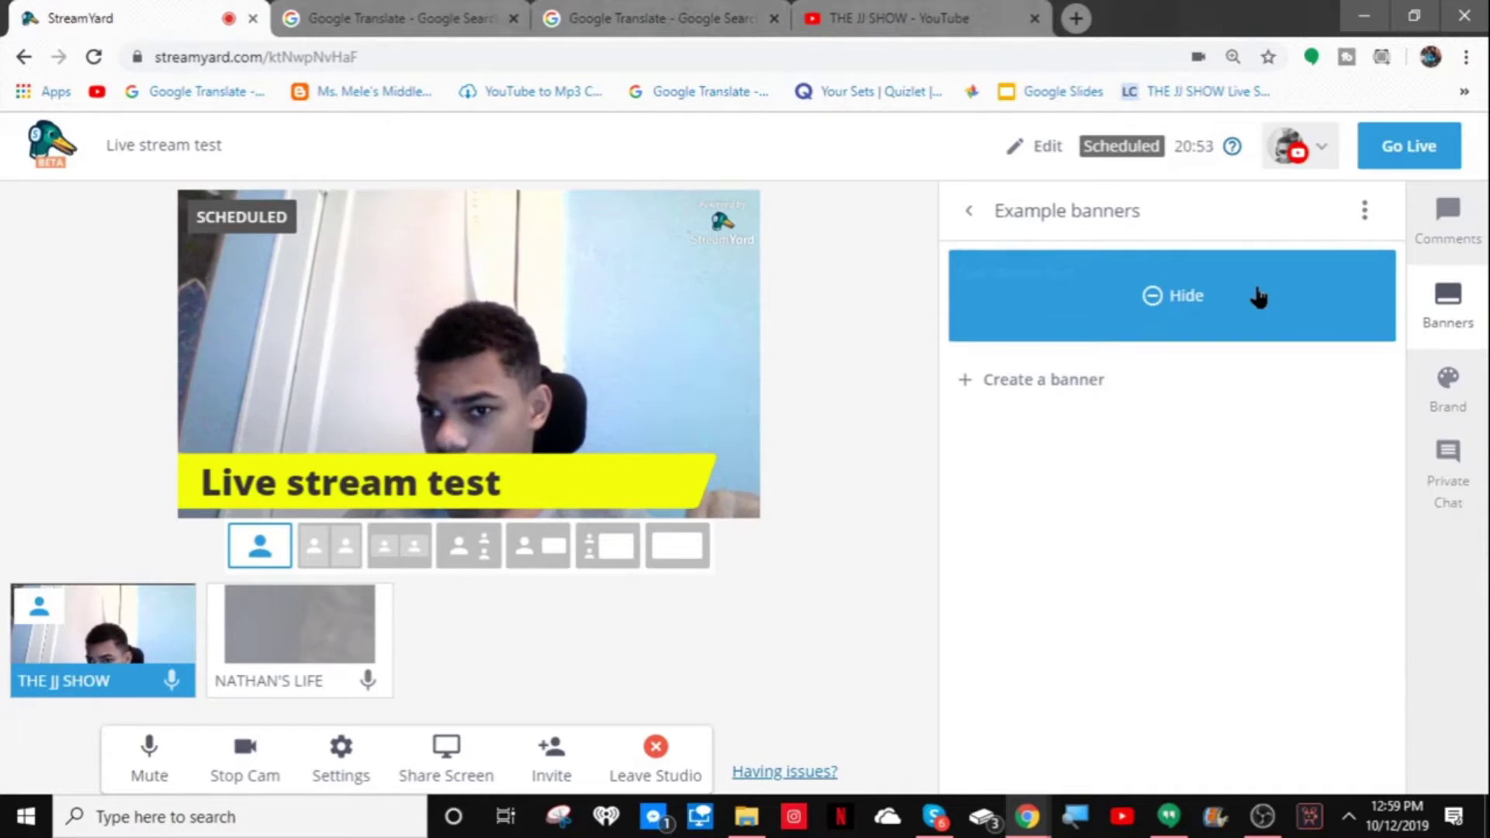
Step: Hide the "Live stream test" banner and add both waiting guests to the stream beside the host
click(1258, 296)
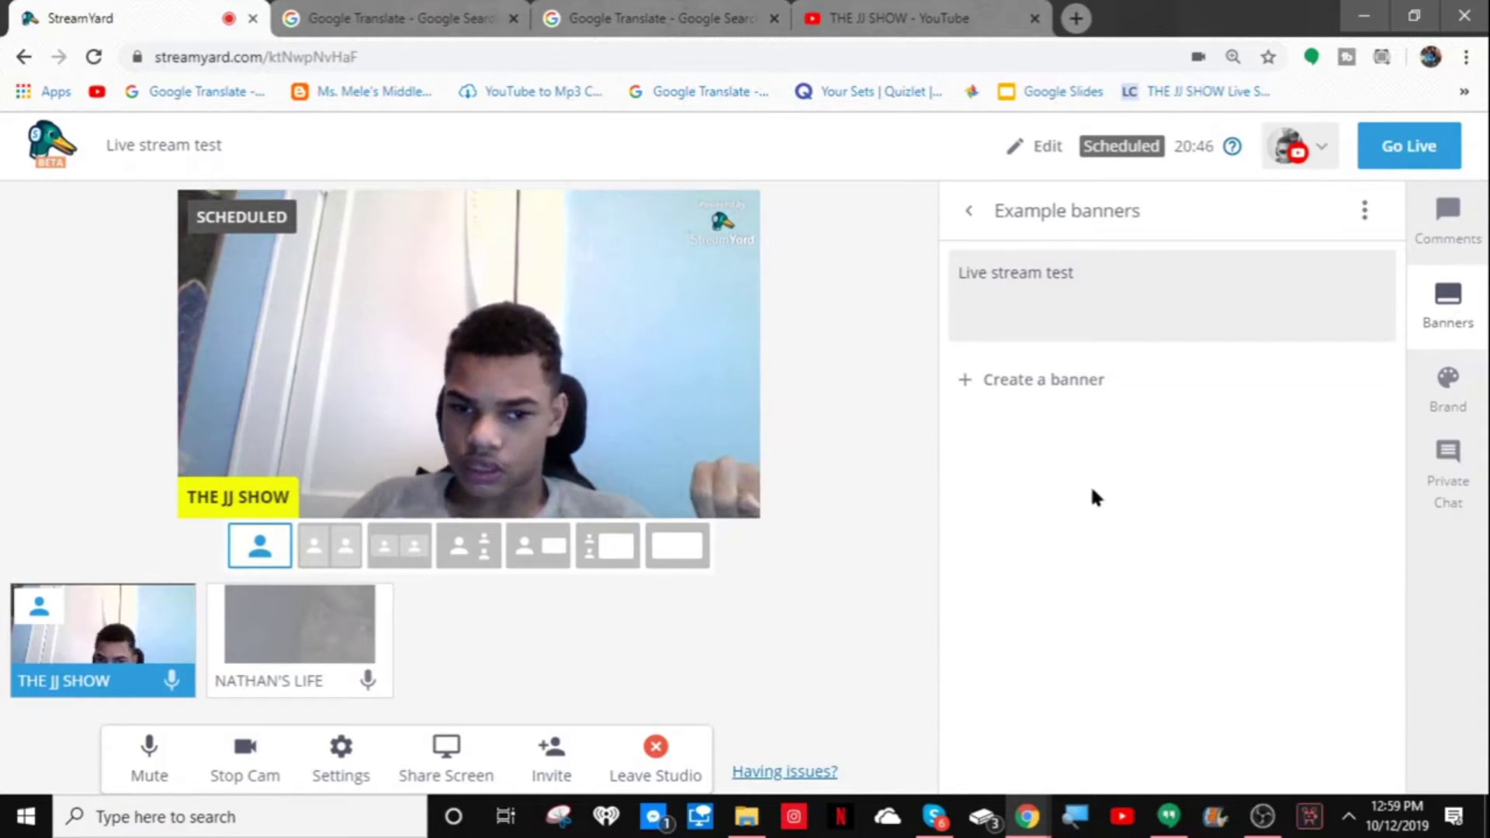
mouse_move(339, 644)
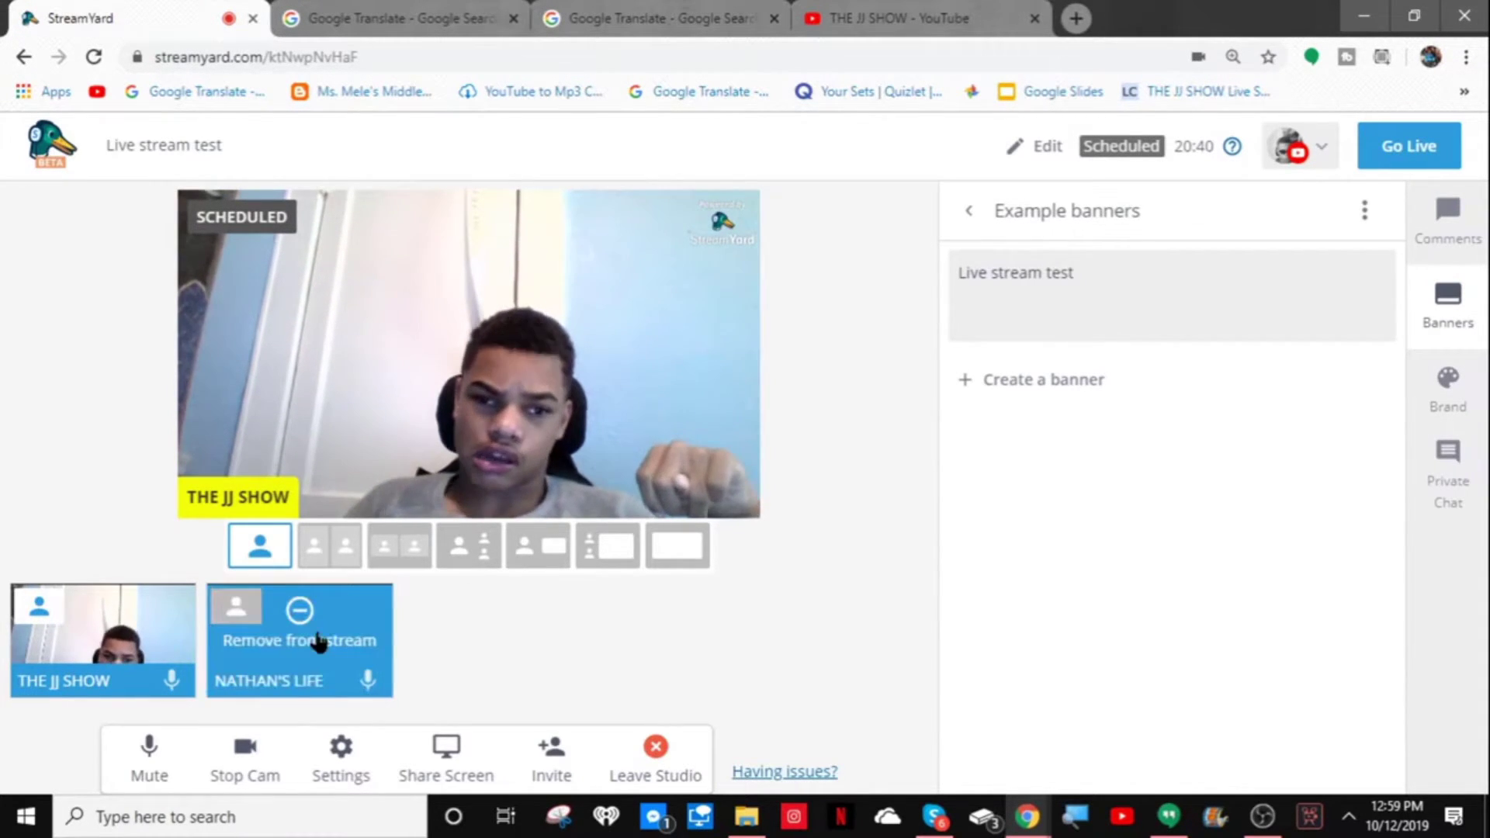
click(318, 641)
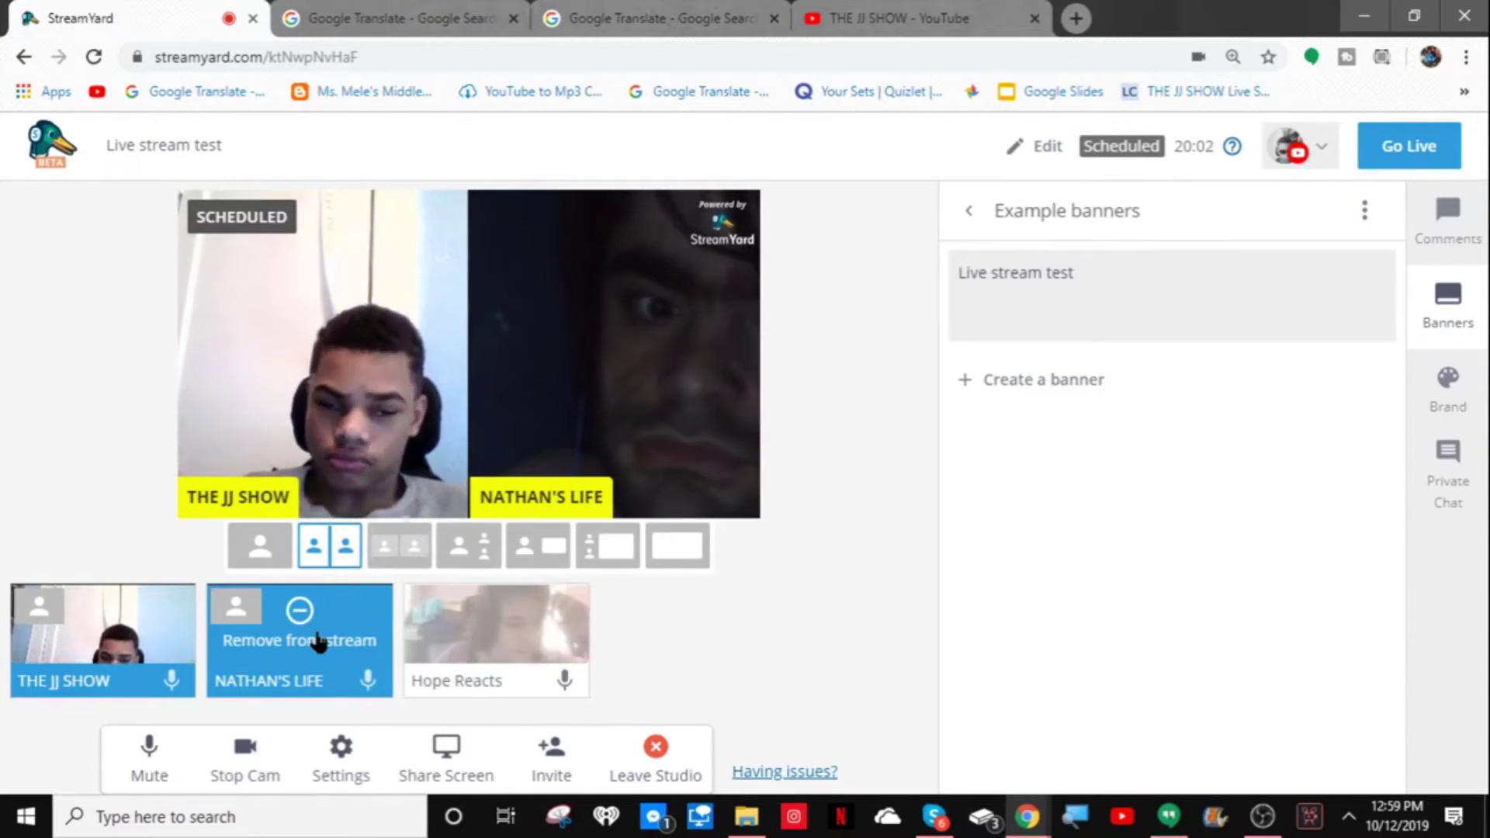
click(542, 649)
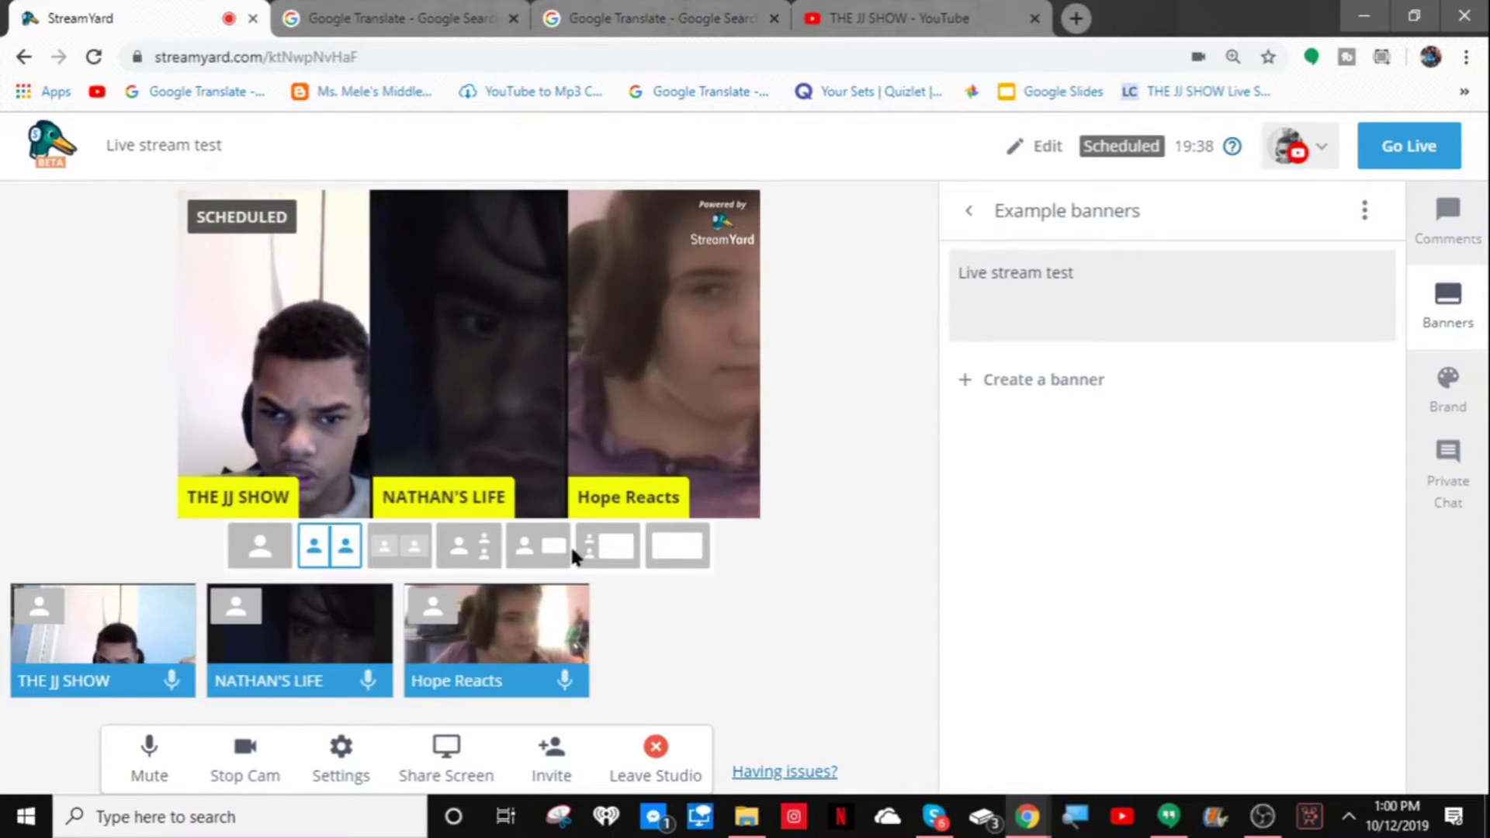
Step: Try the large-host and side-by-side layouts, and set the stream to the layout with separate, uncropped participant tiles
click(457, 561)
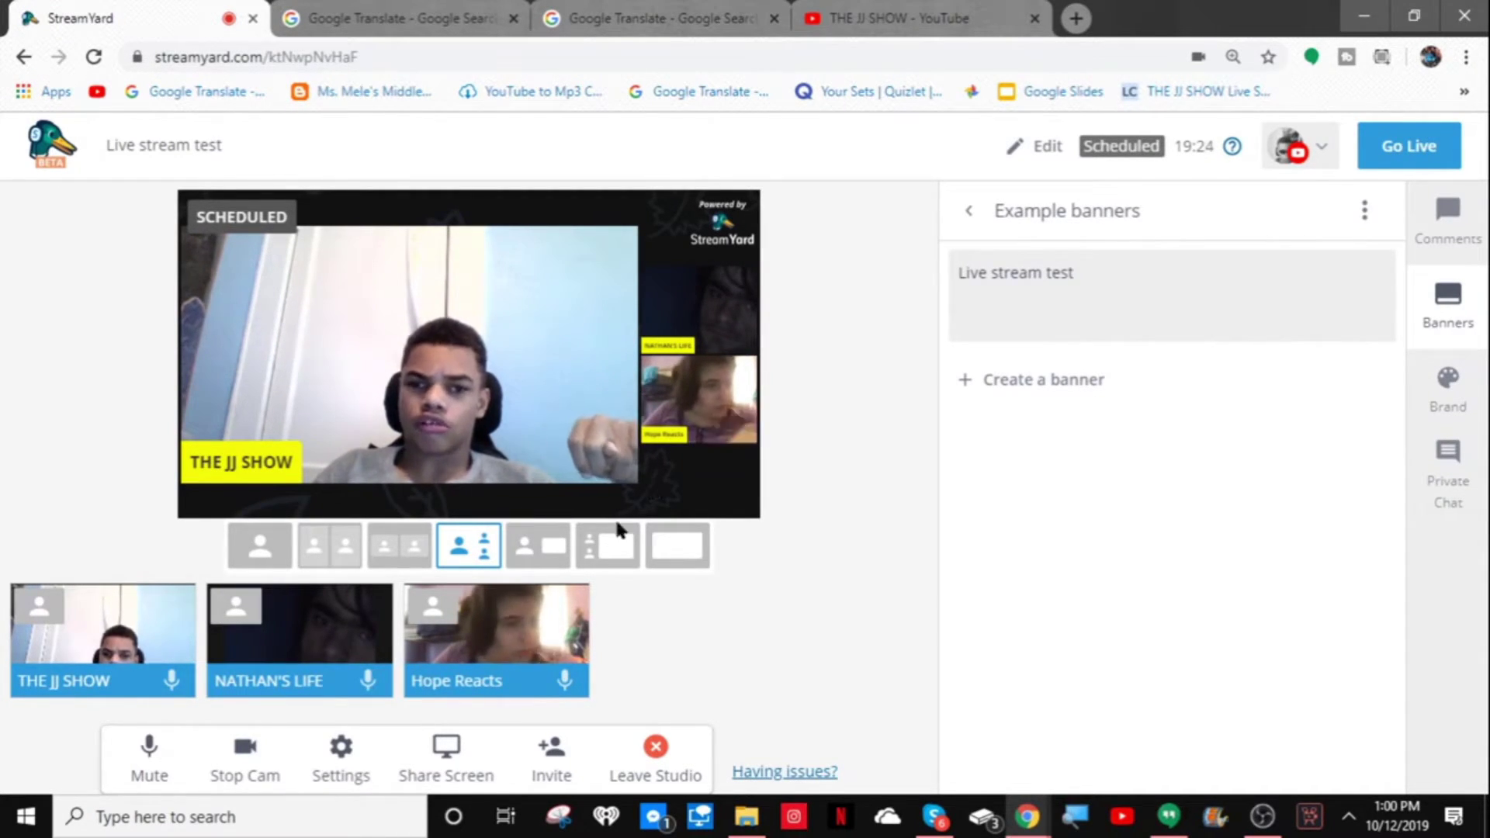
mouse_move(450, 610)
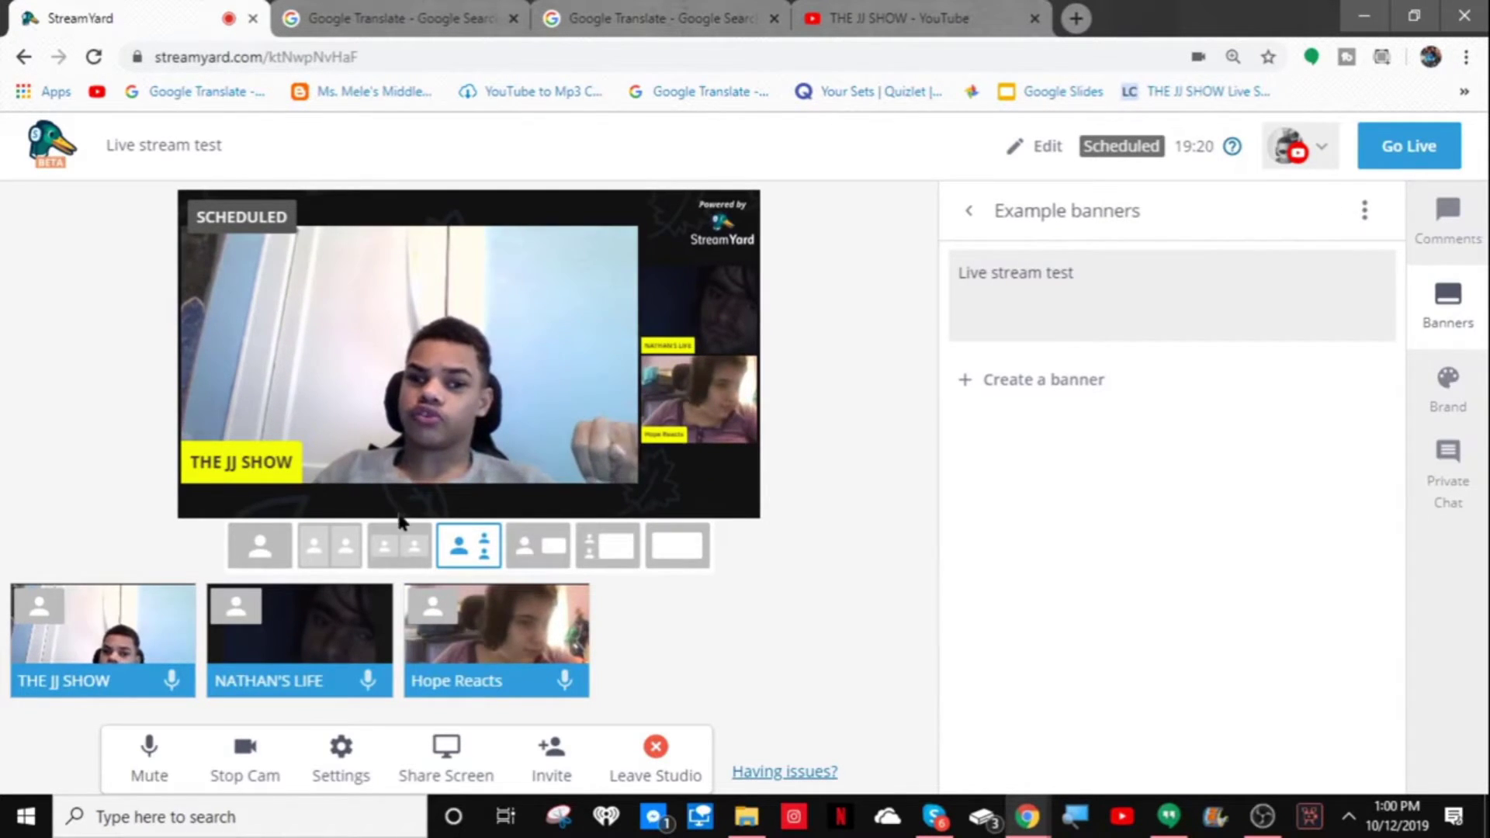
click(334, 553)
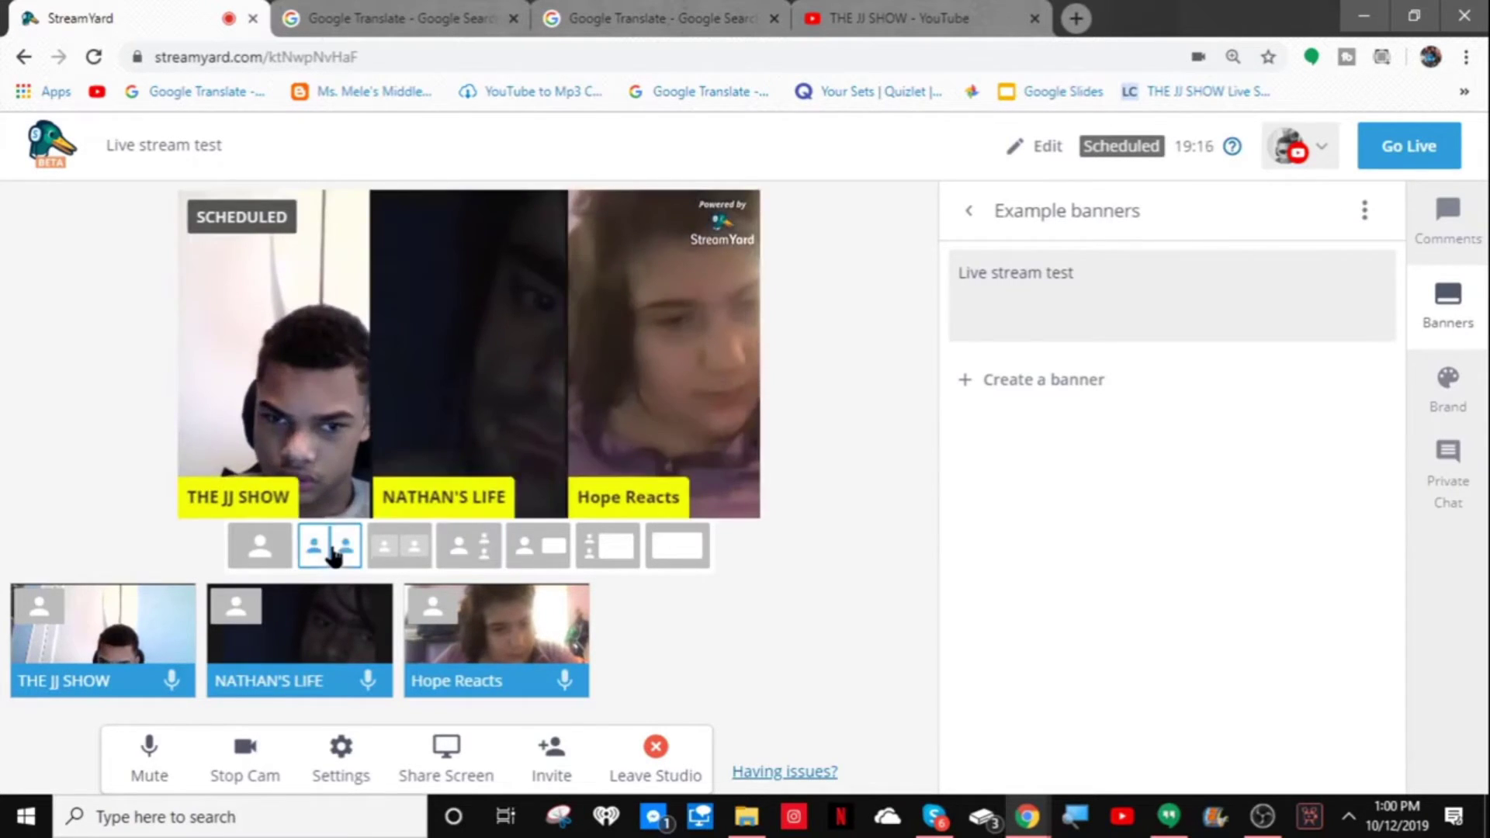
click(430, 556)
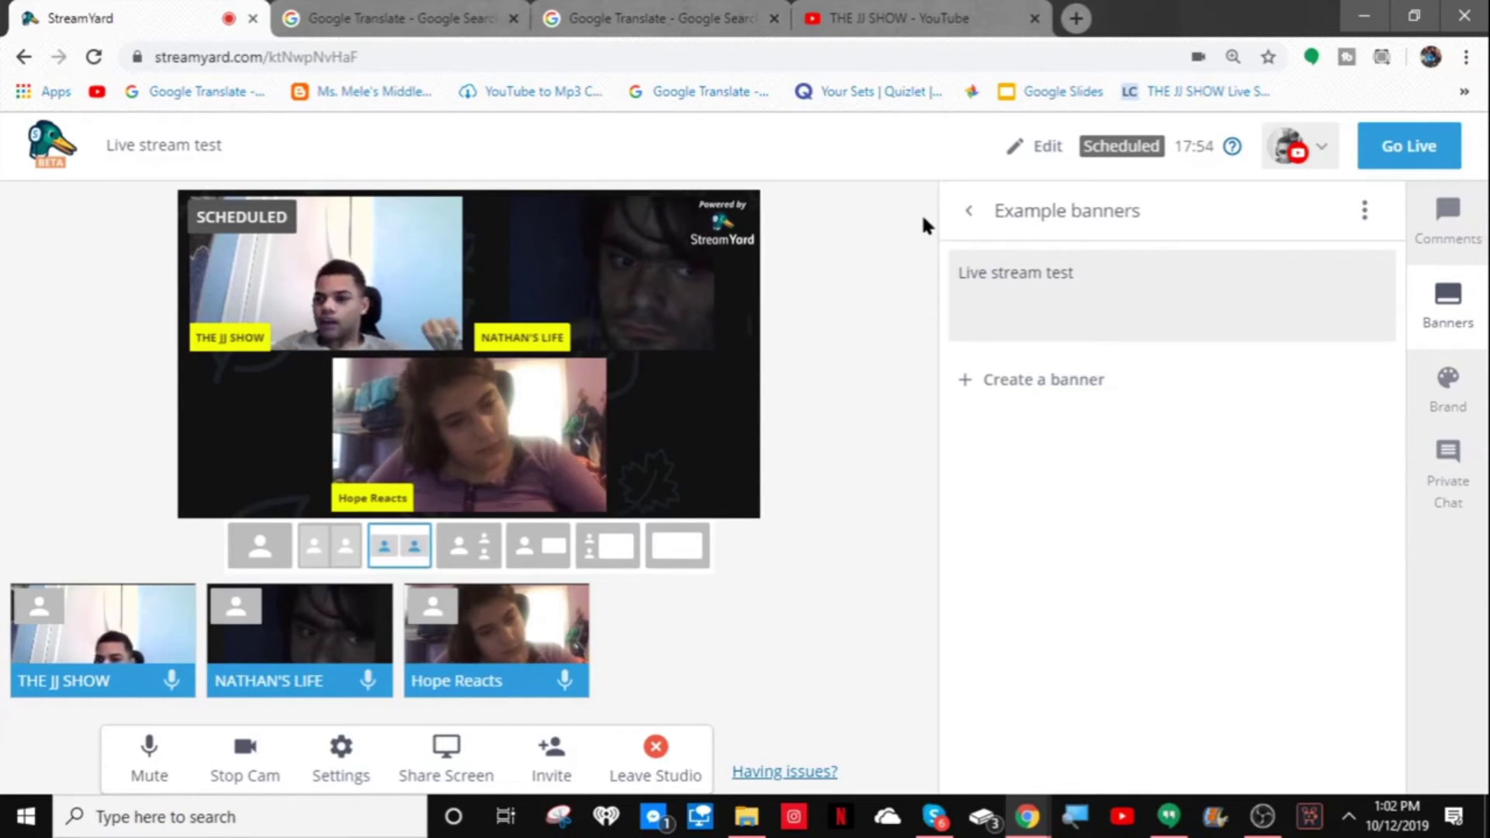
Step: Go live ahead of the scheduled start time and open the viewer comments
click(1448, 155)
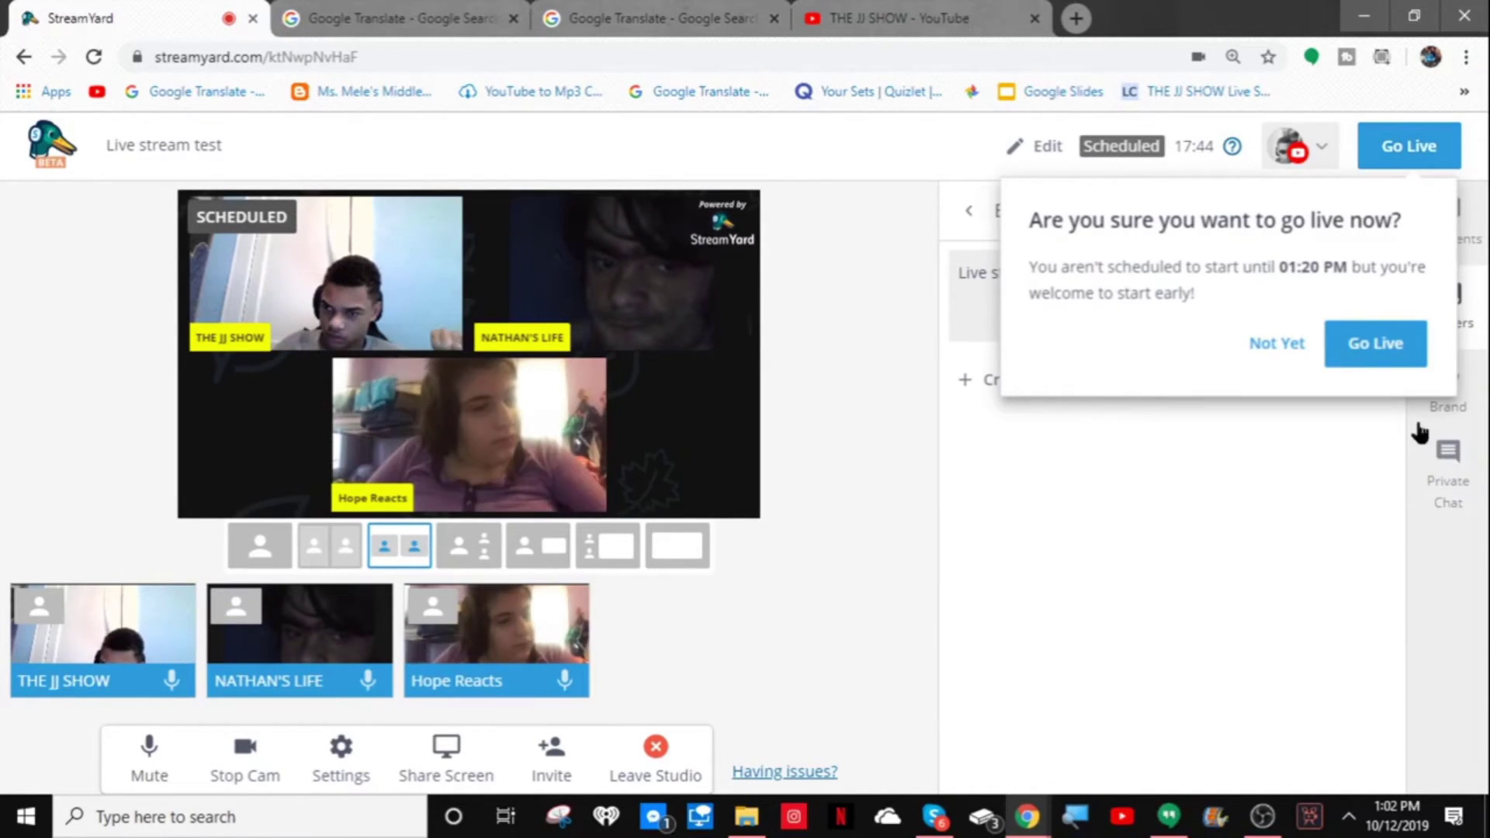
click(1392, 368)
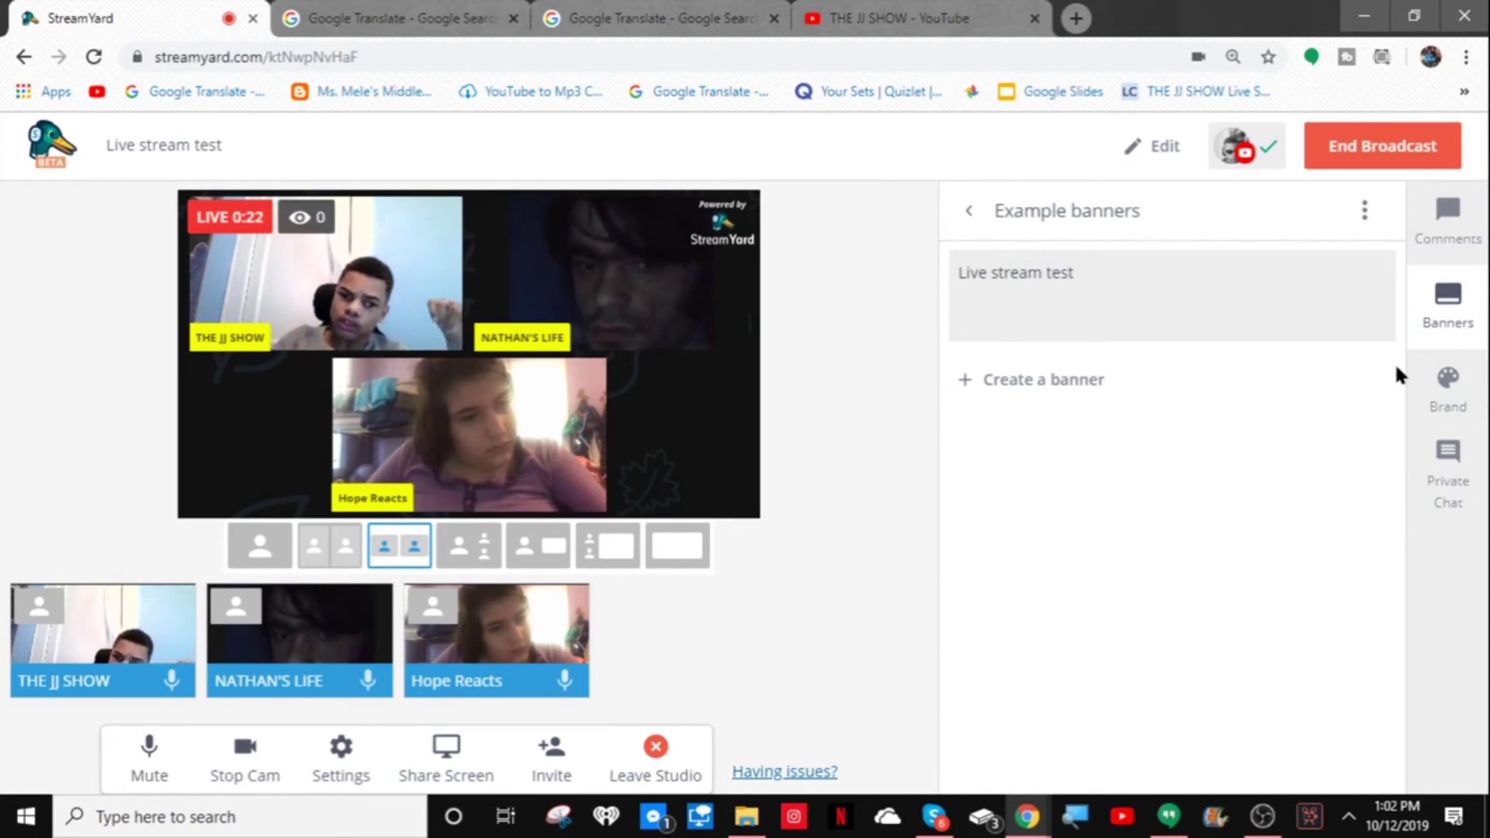
click(1457, 208)
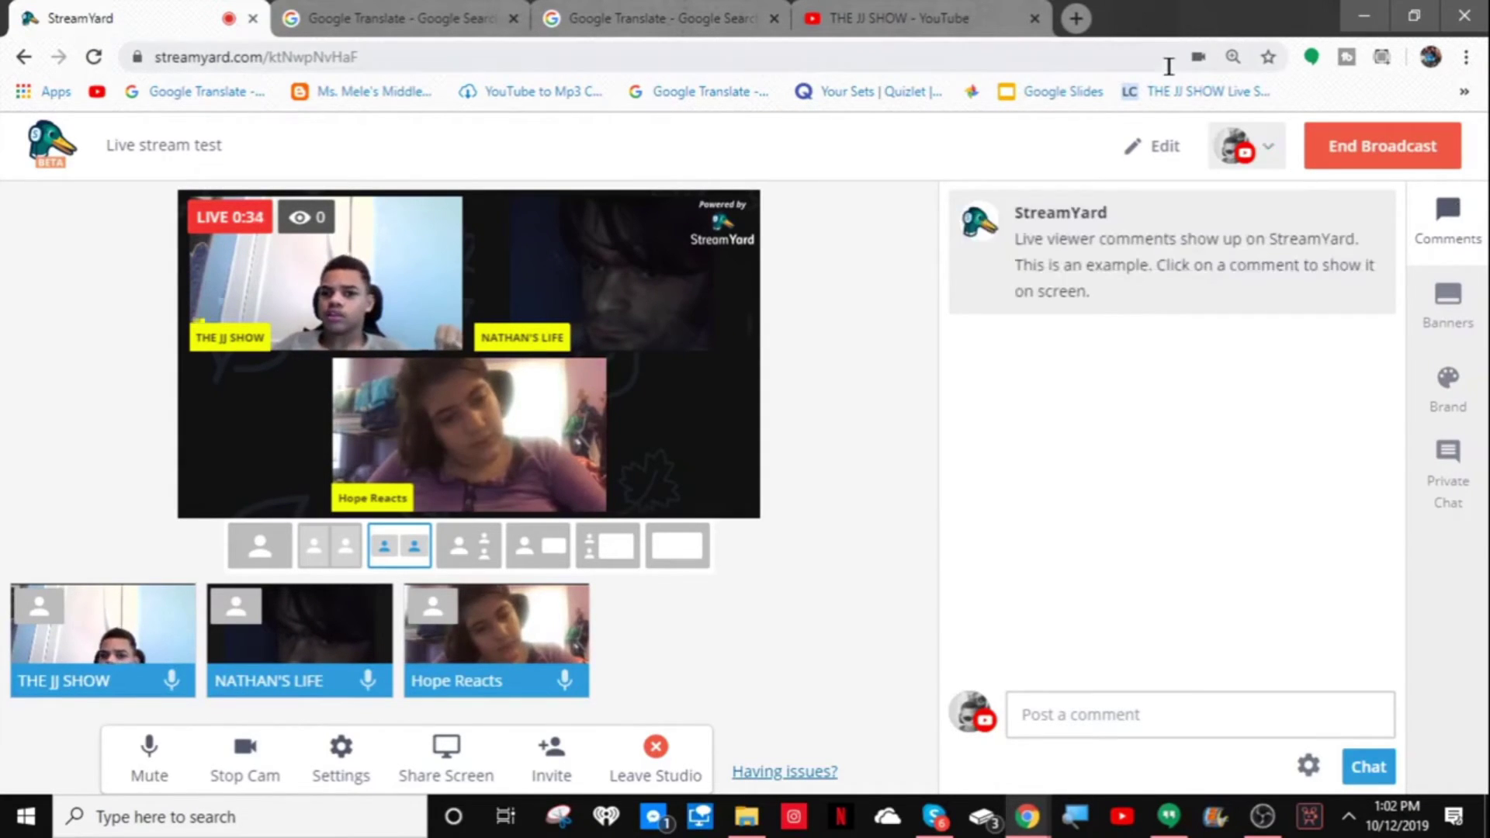
Step: Refresh the THE JJ SHOW channel's videos on YouTube, open the ongoing "Live stream test" broadcast, and pause its playback
click(976, 24)
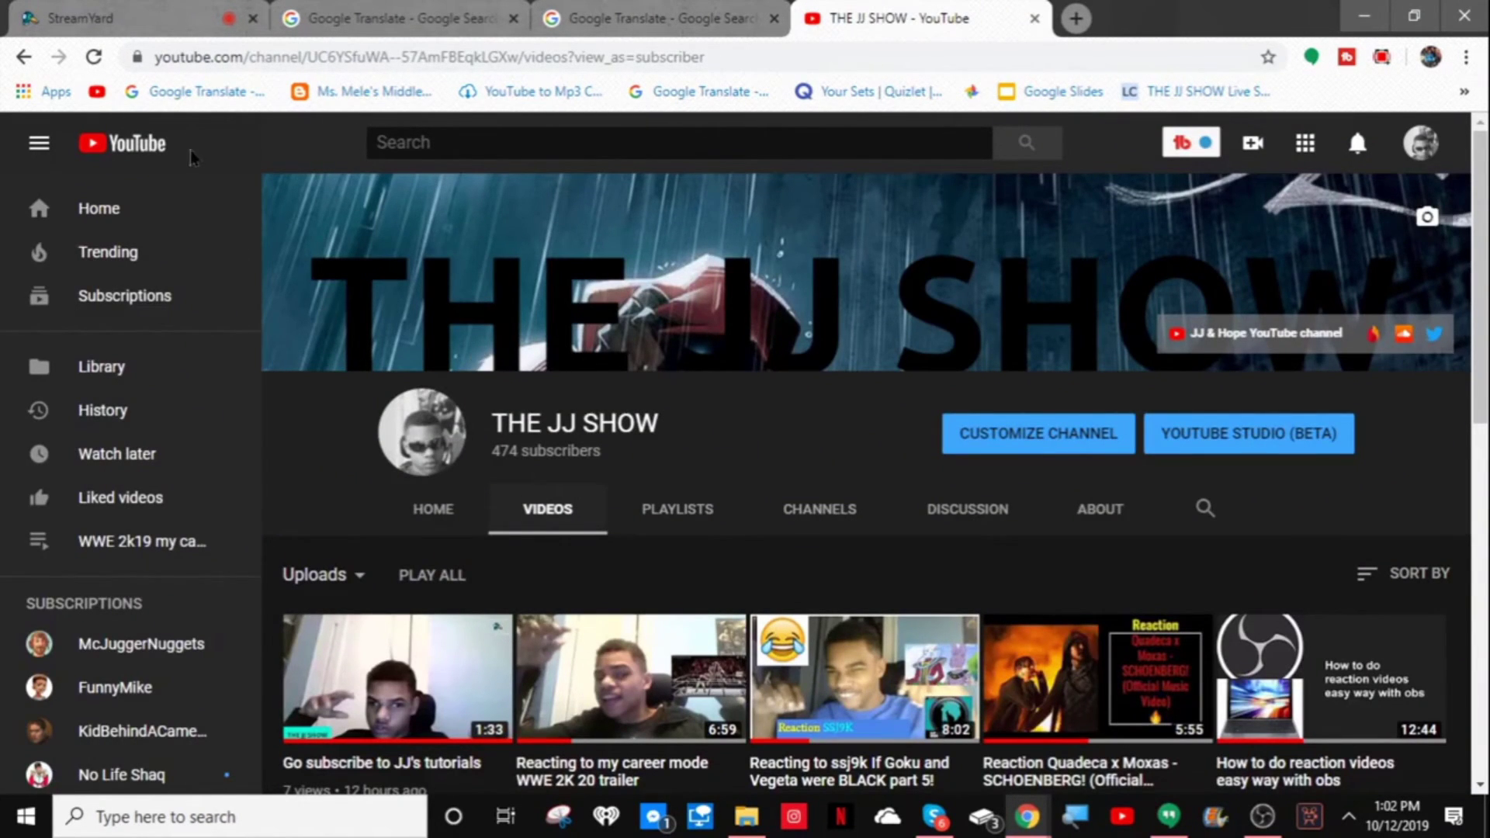
click(93, 57)
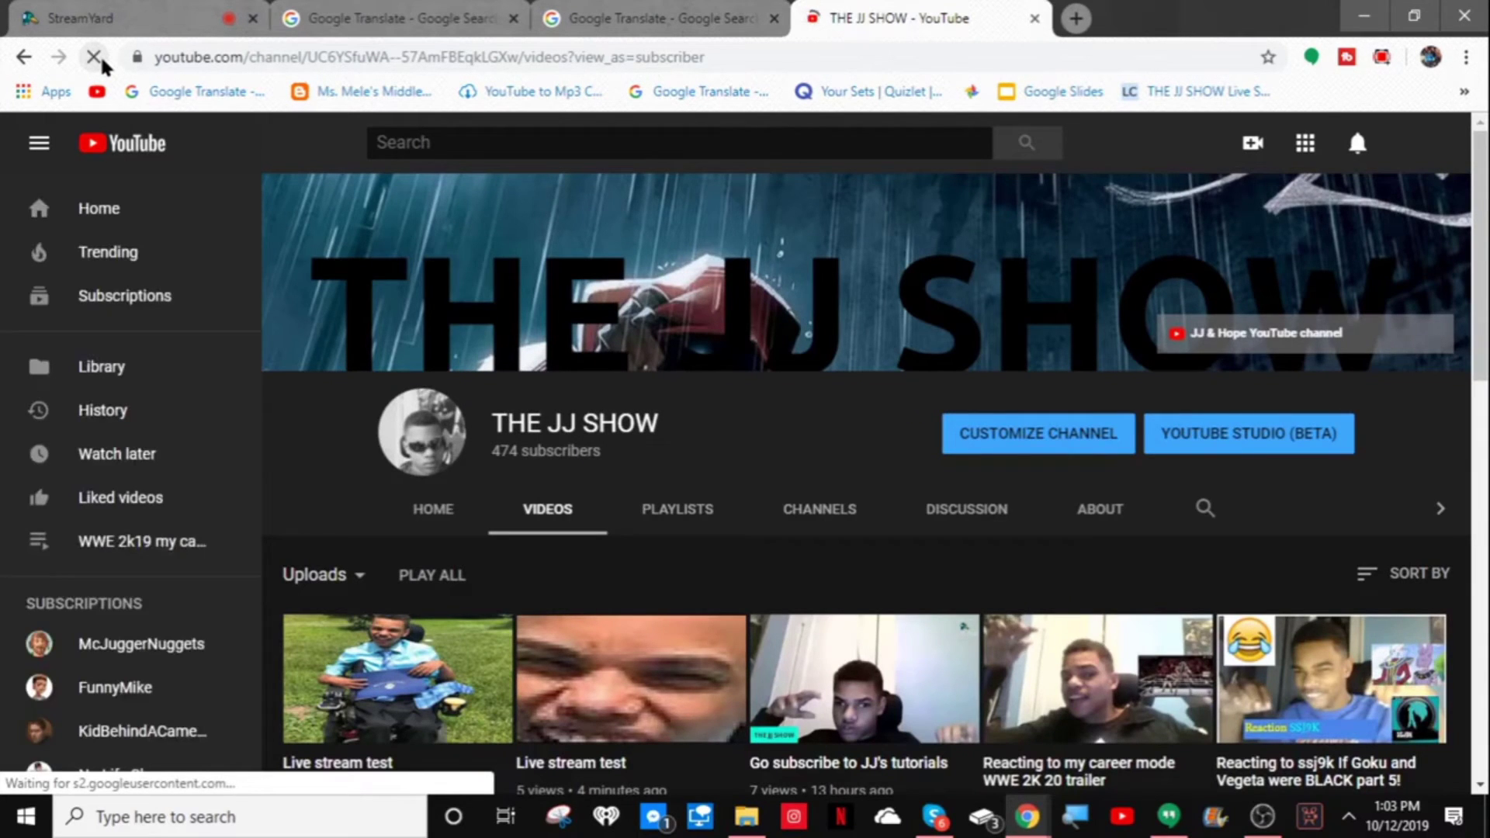
click(431, 583)
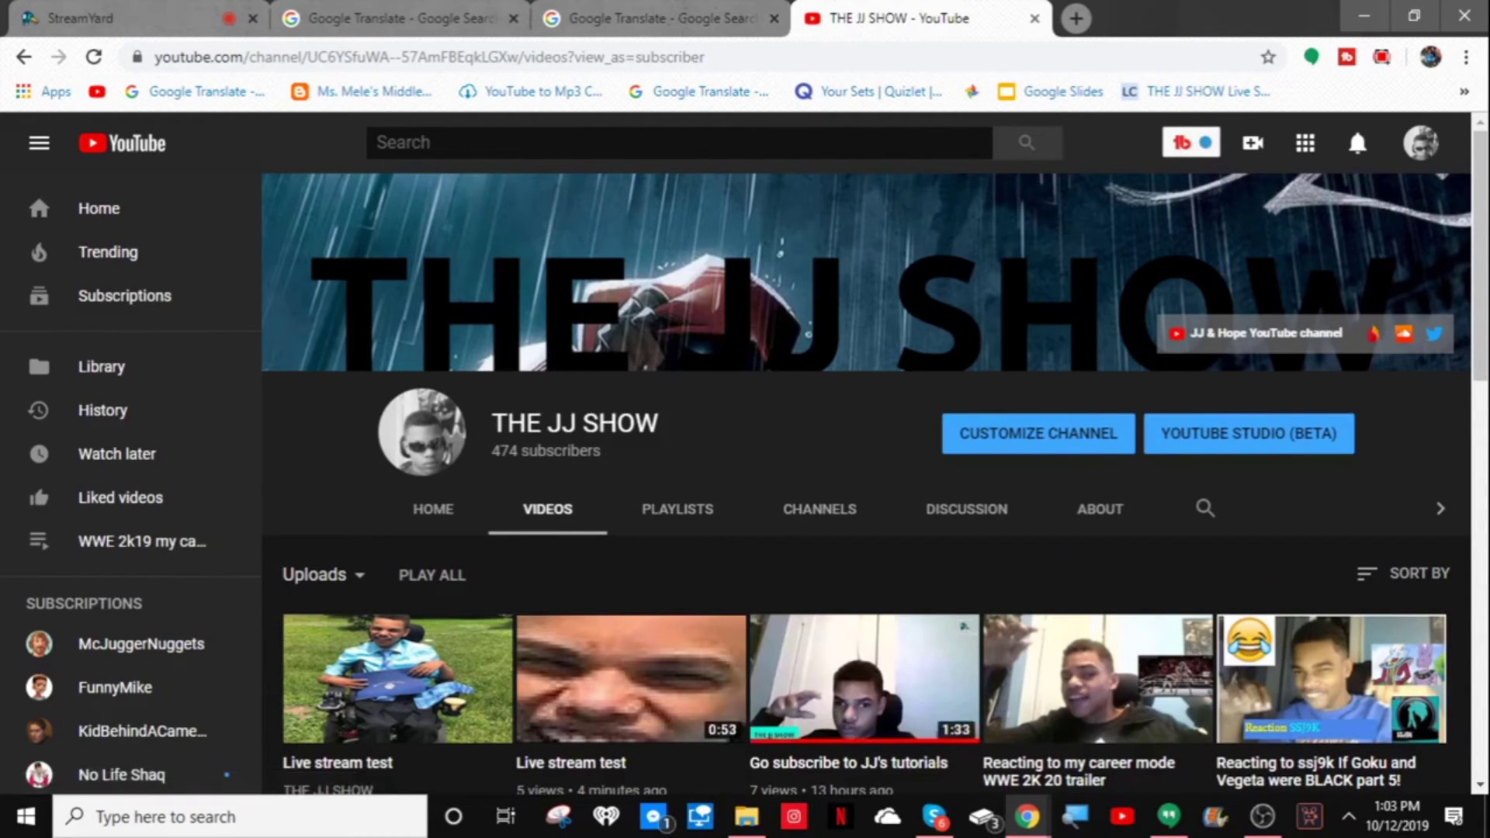
scroll(1309, 699, down, 7)
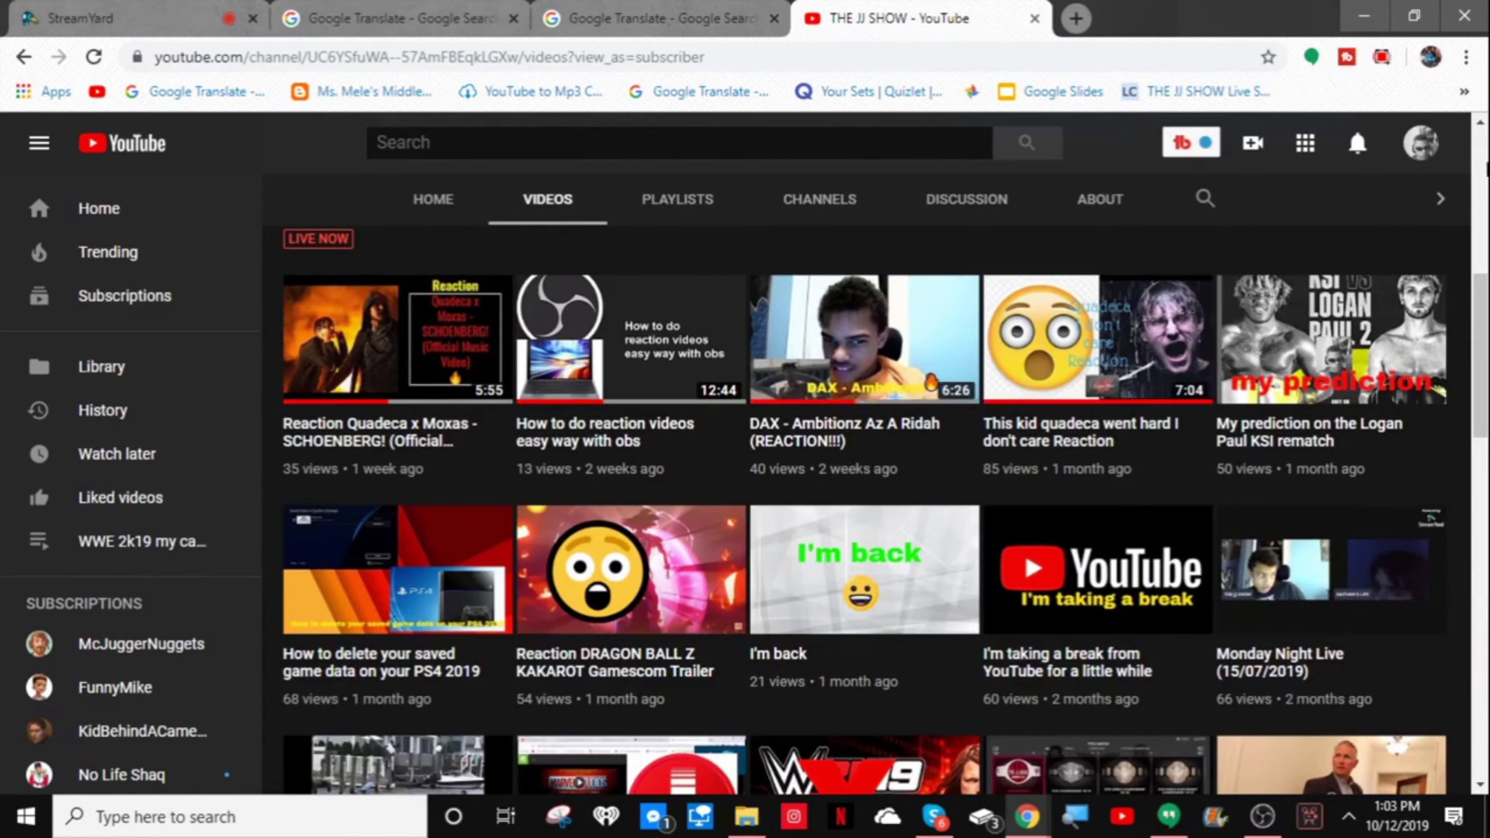
click(1484, 169)
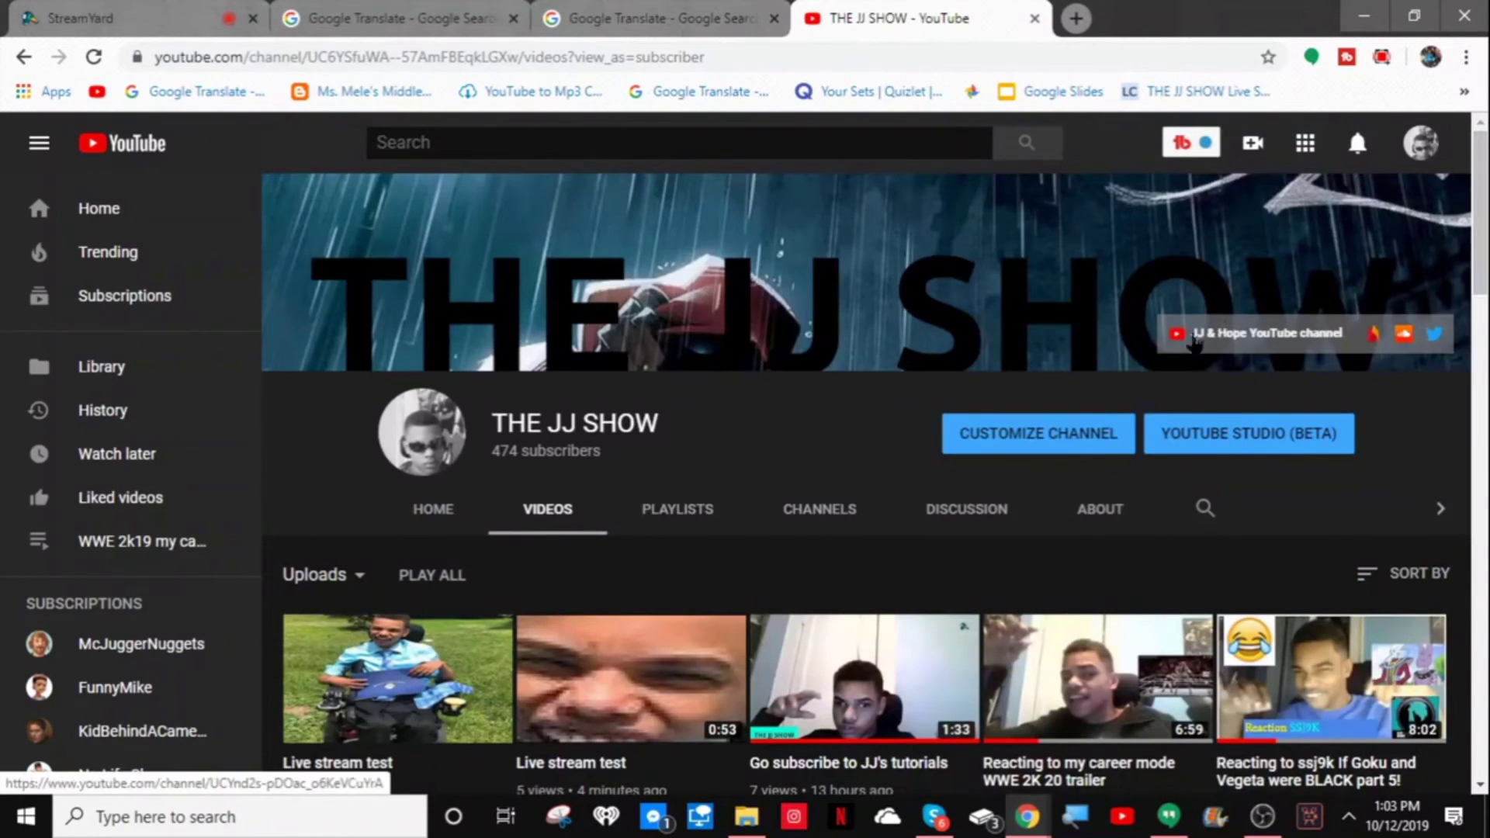
click(455, 741)
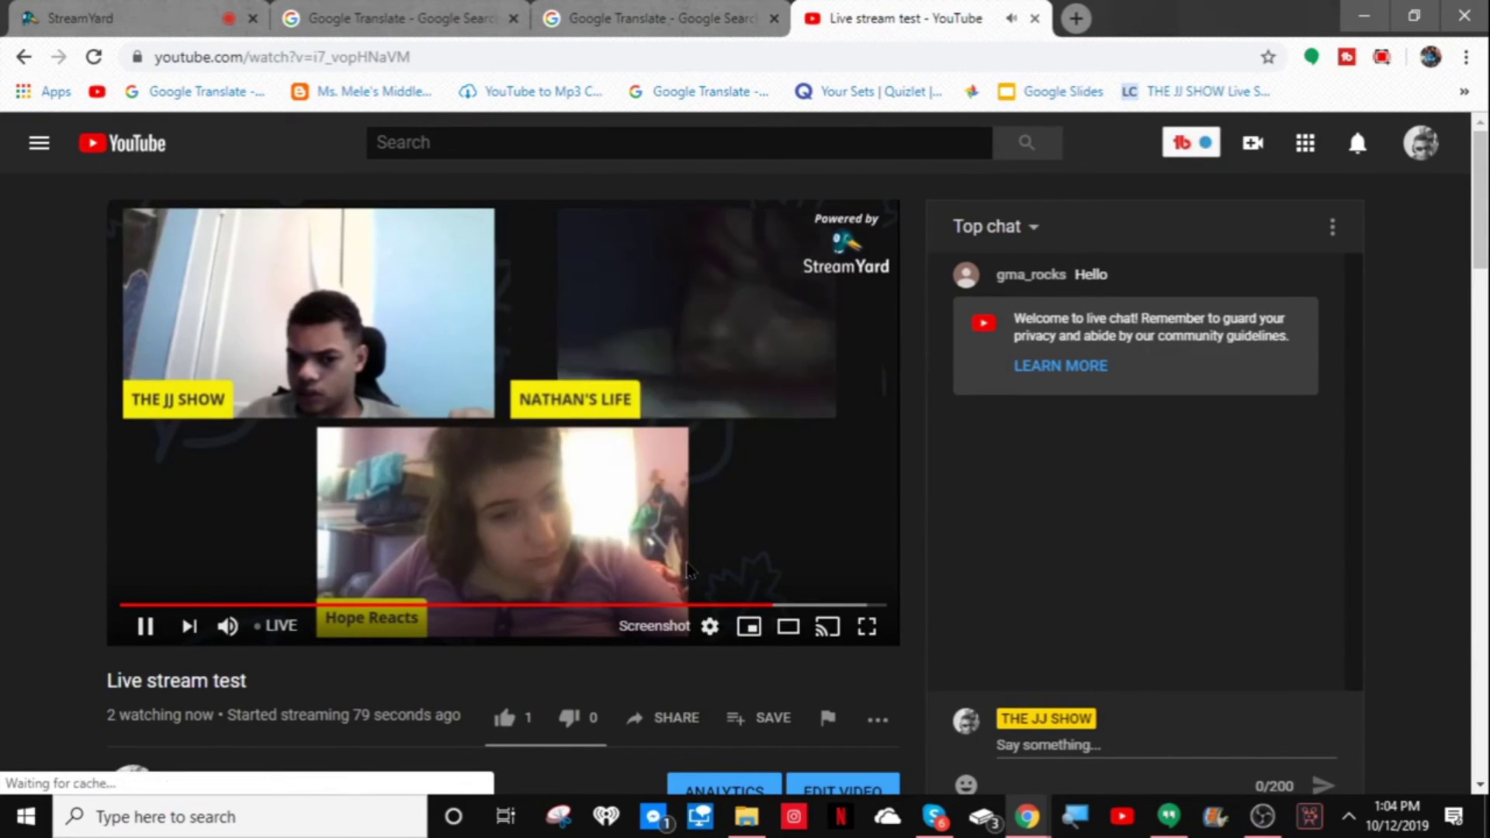
click(688, 572)
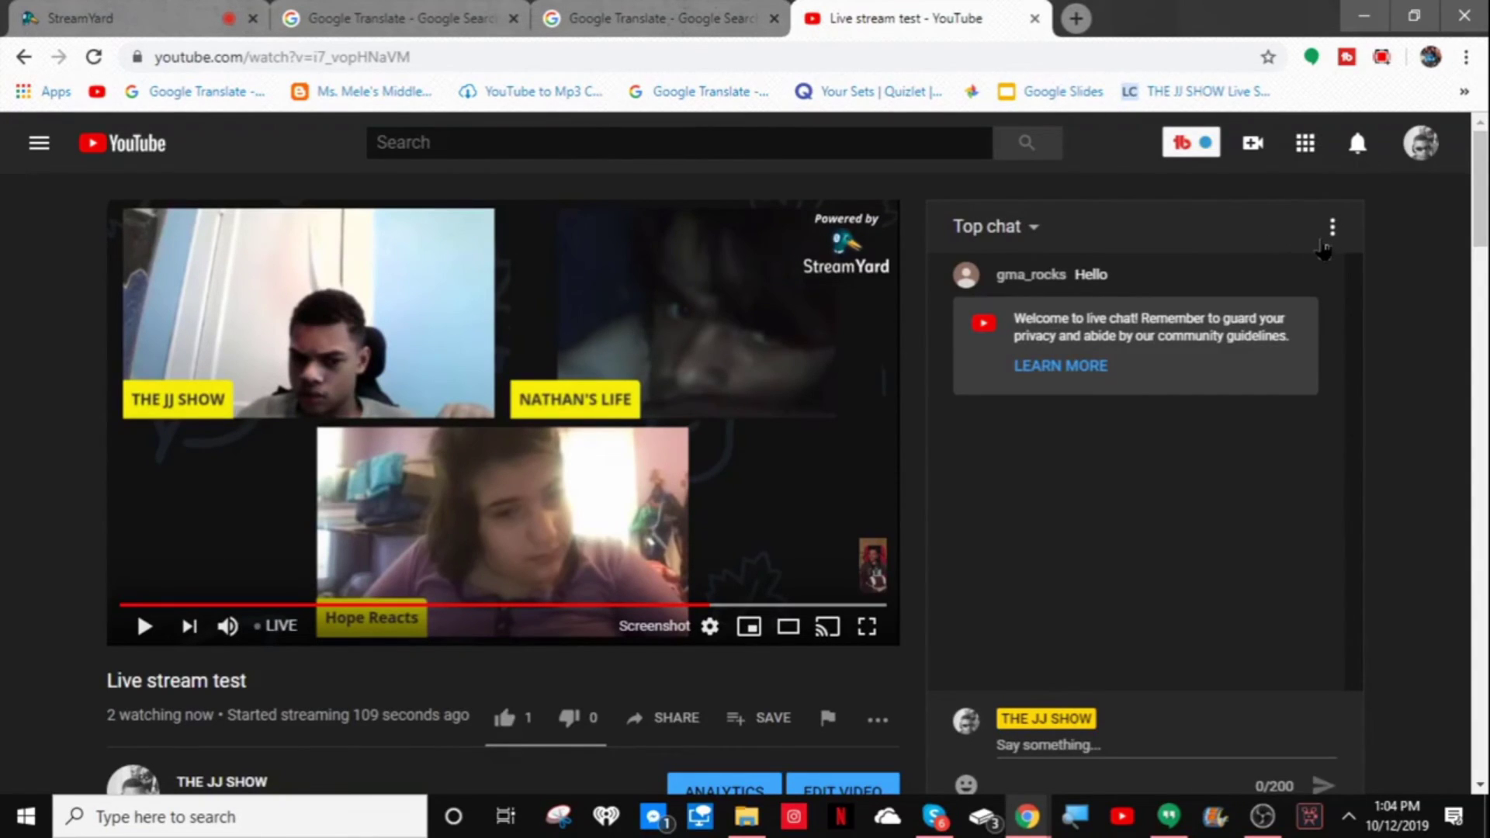
Step: Pop out the YouTube live chat into its own window and bring the main browser window back to the front
click(1322, 245)
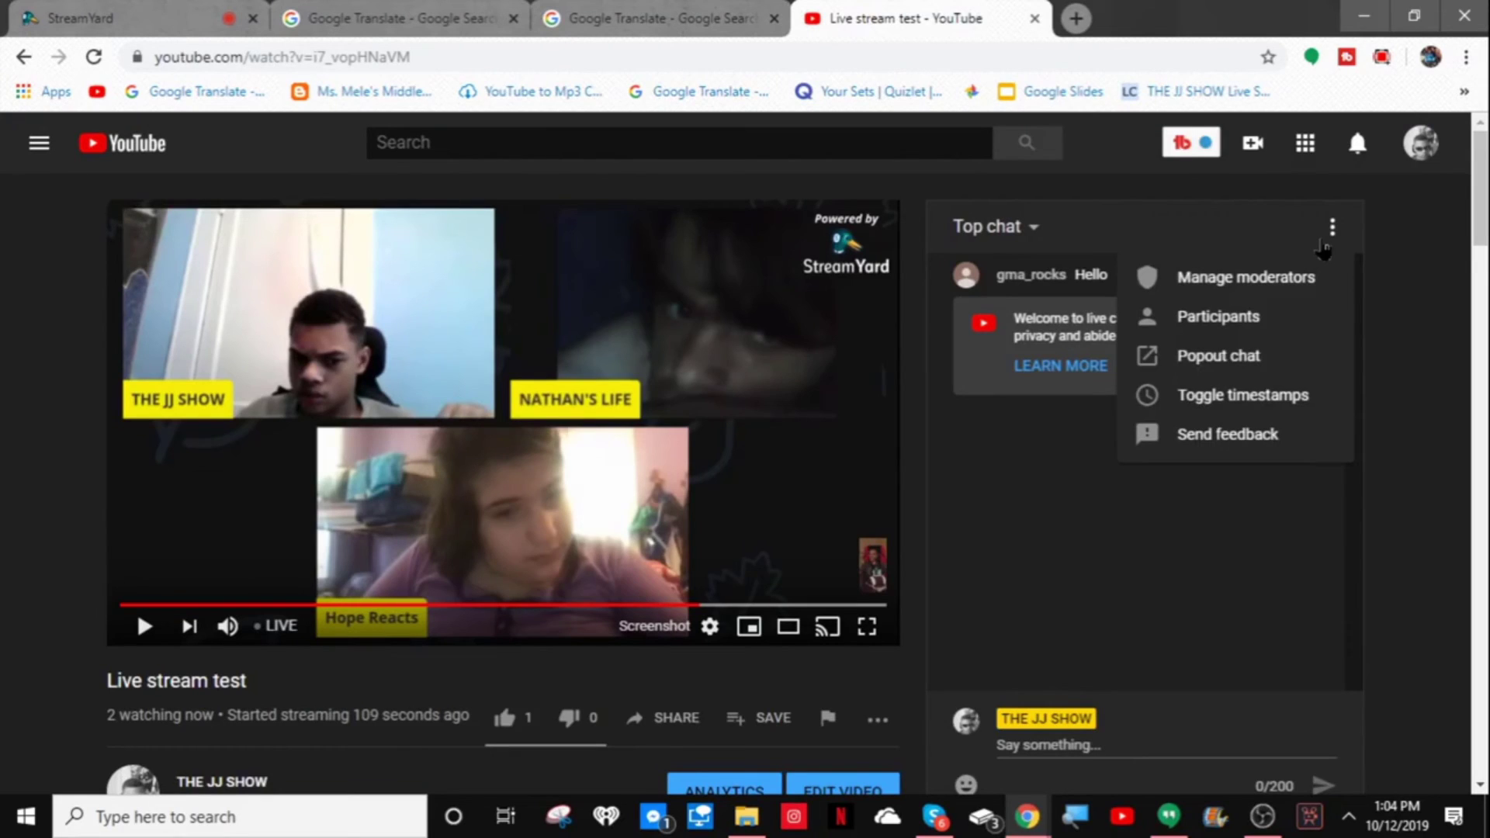
click(1308, 367)
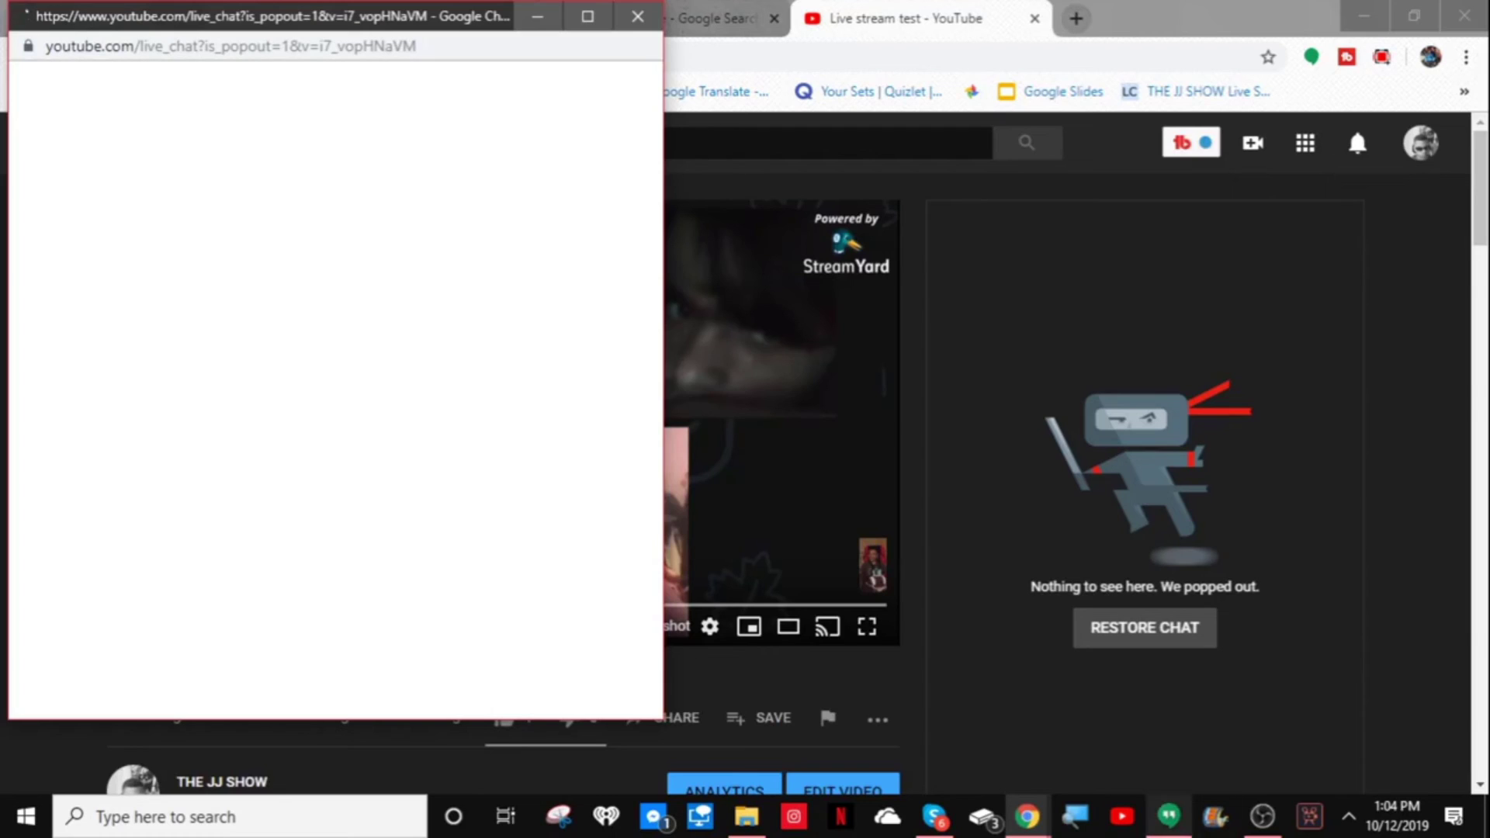
mouse_move(1168, 816)
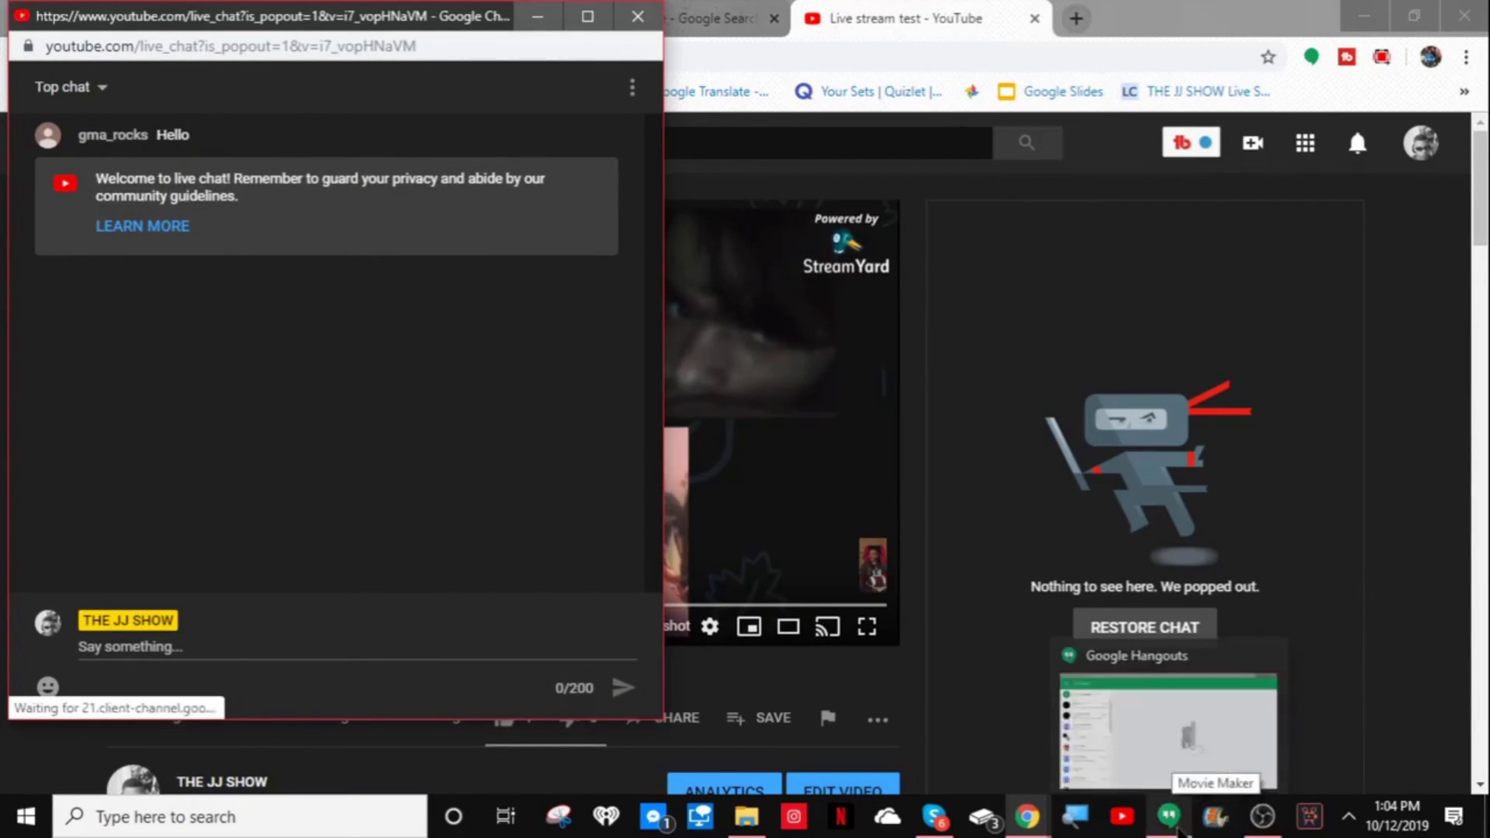
mouse_move(1037, 830)
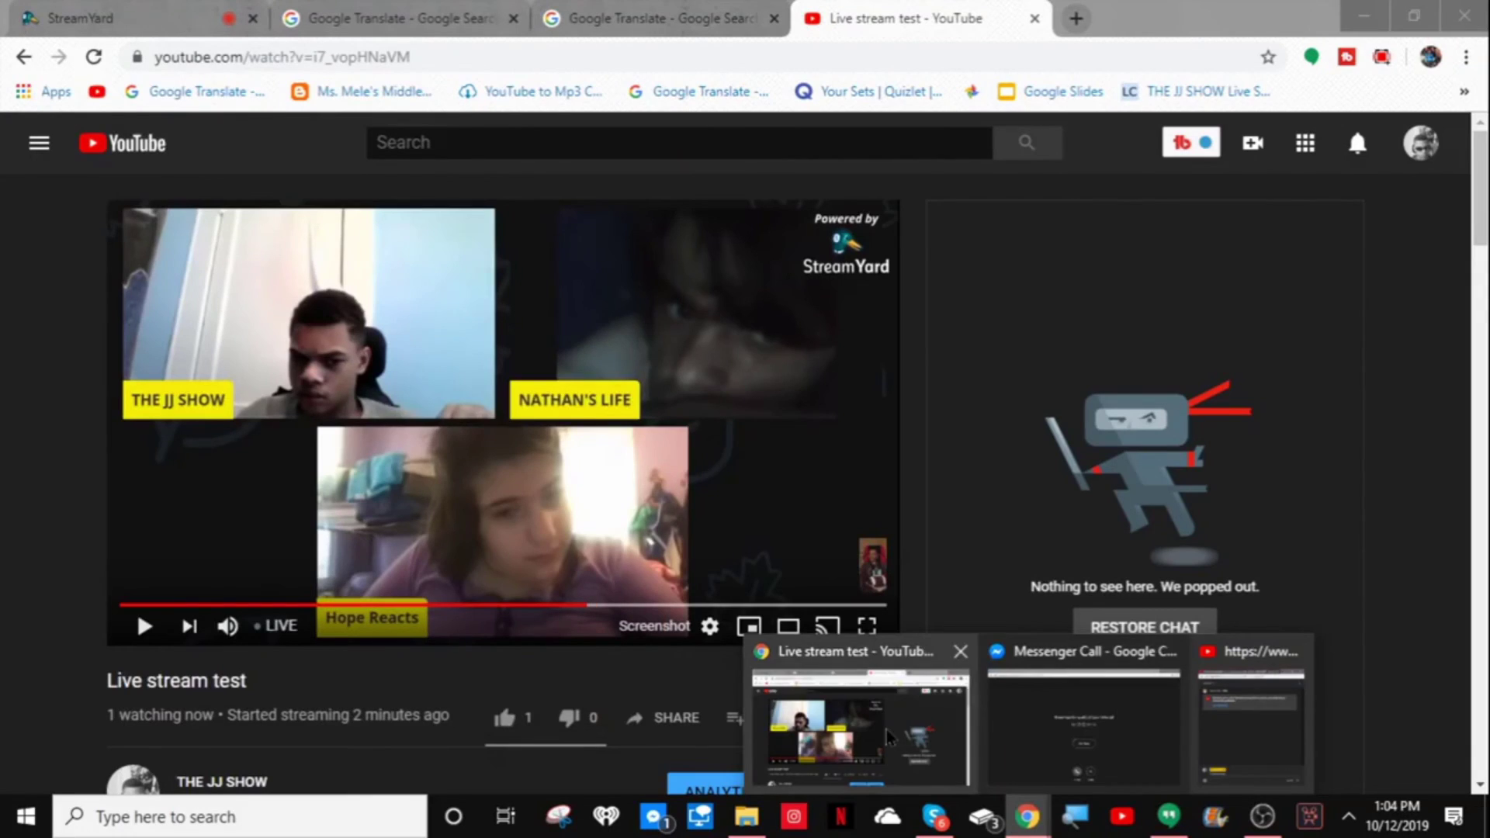
click(888, 737)
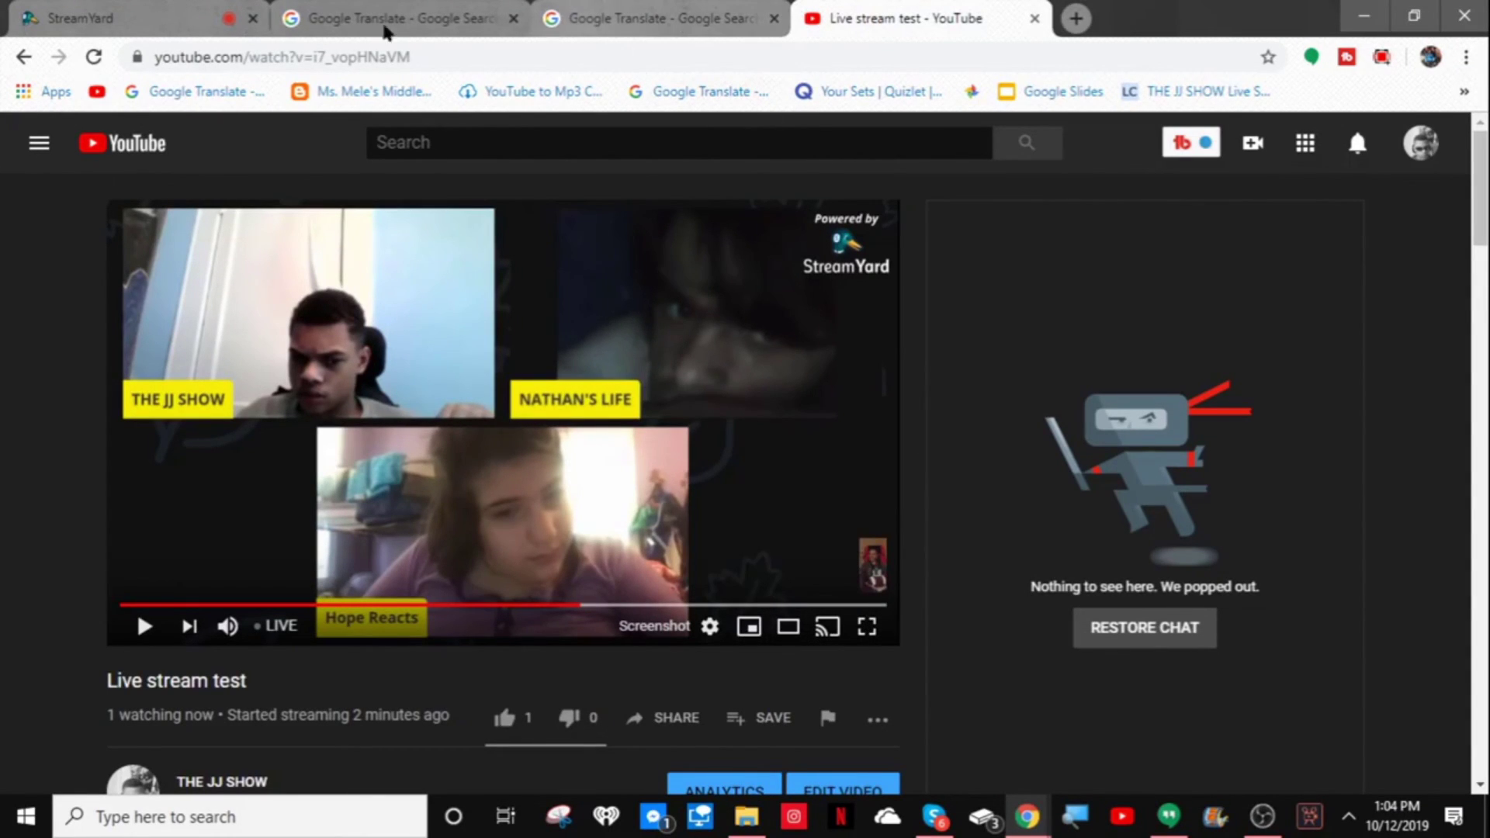
Step: Return to the StreamYard studio and show the viewer comment "Hello" on the live stream
click(193, 26)
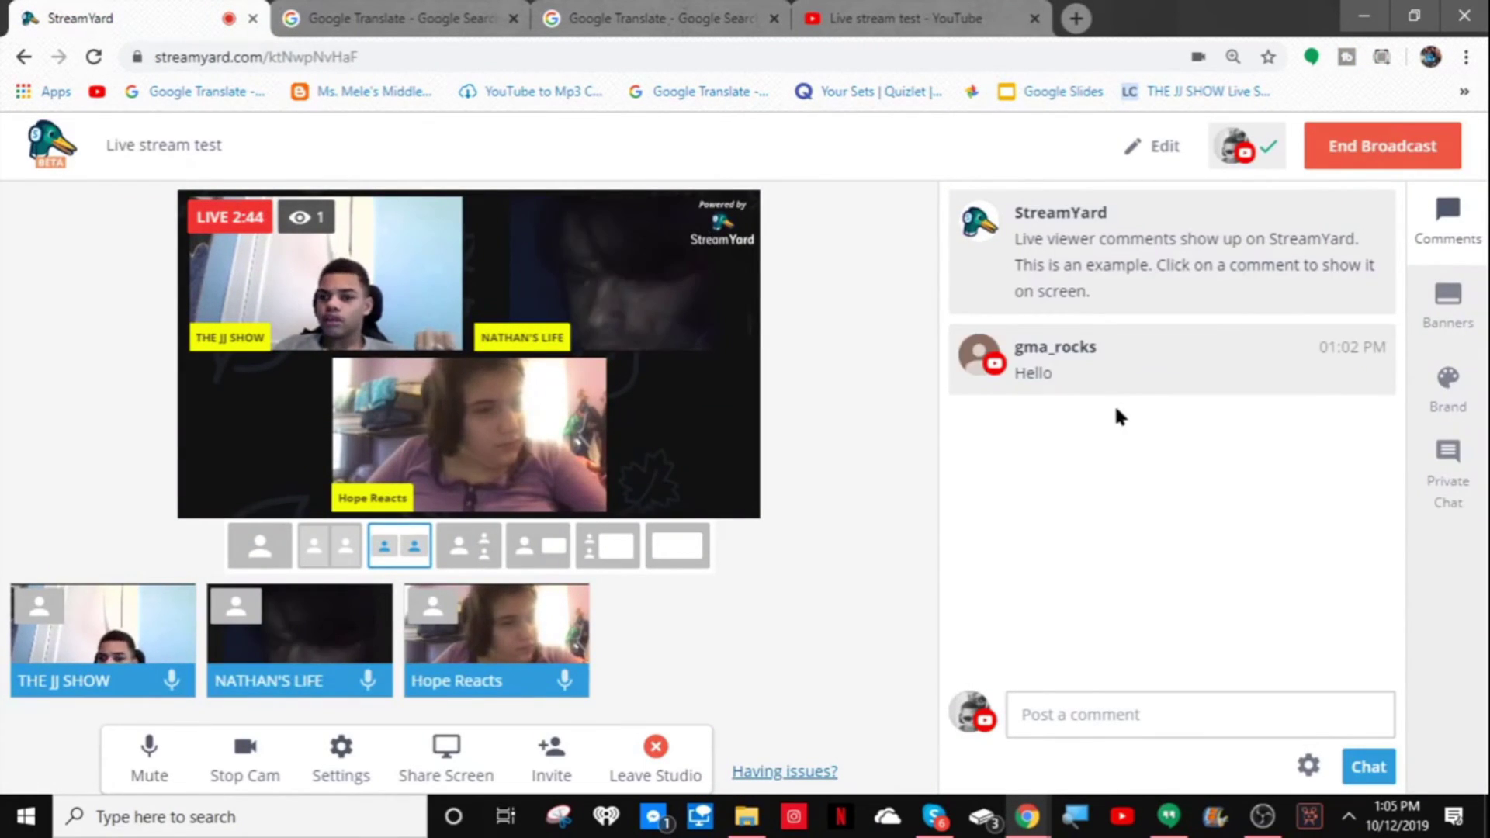
mouse_move(1102, 380)
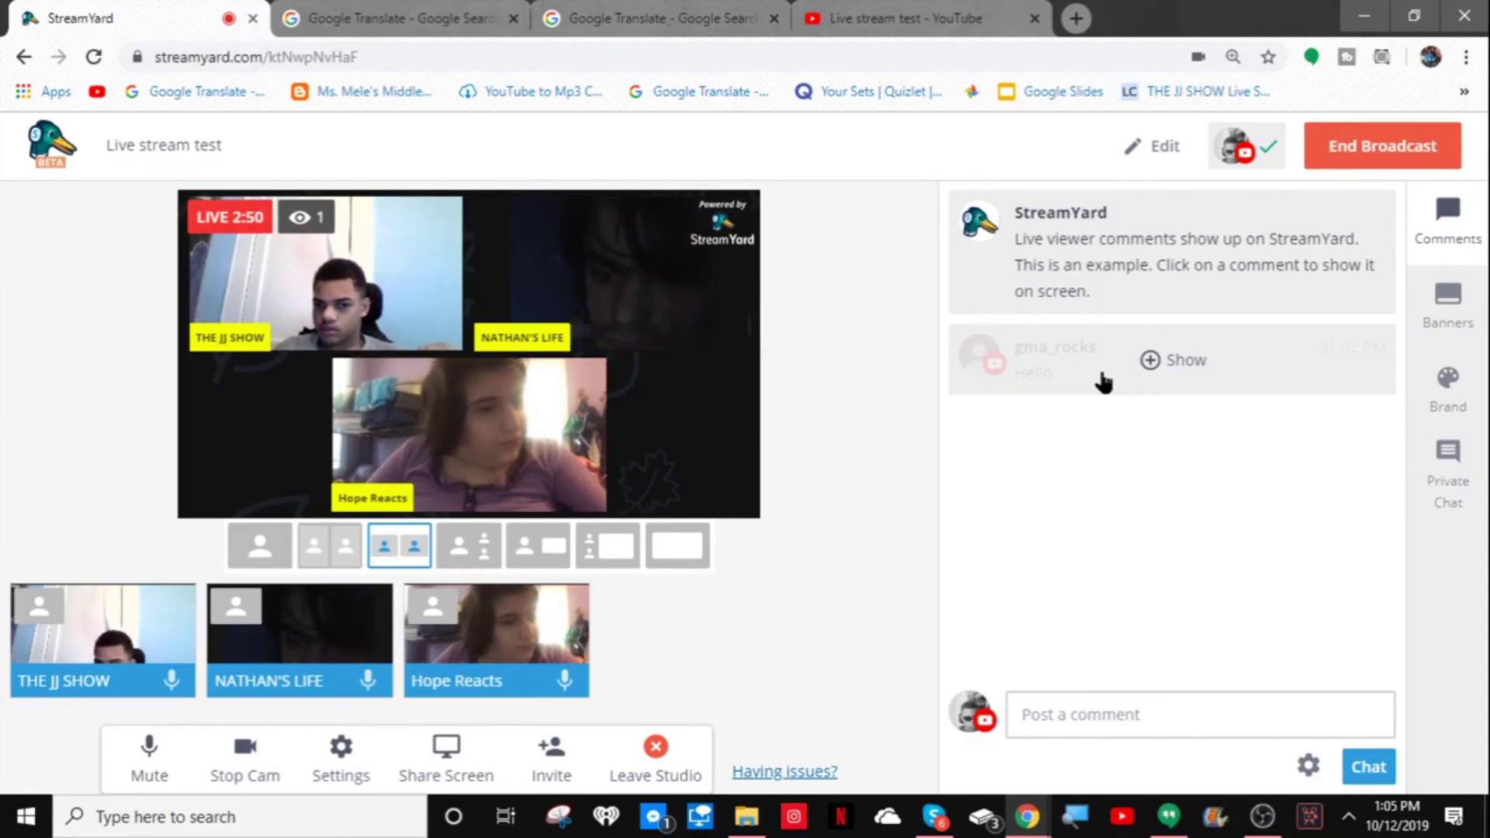
click(1103, 381)
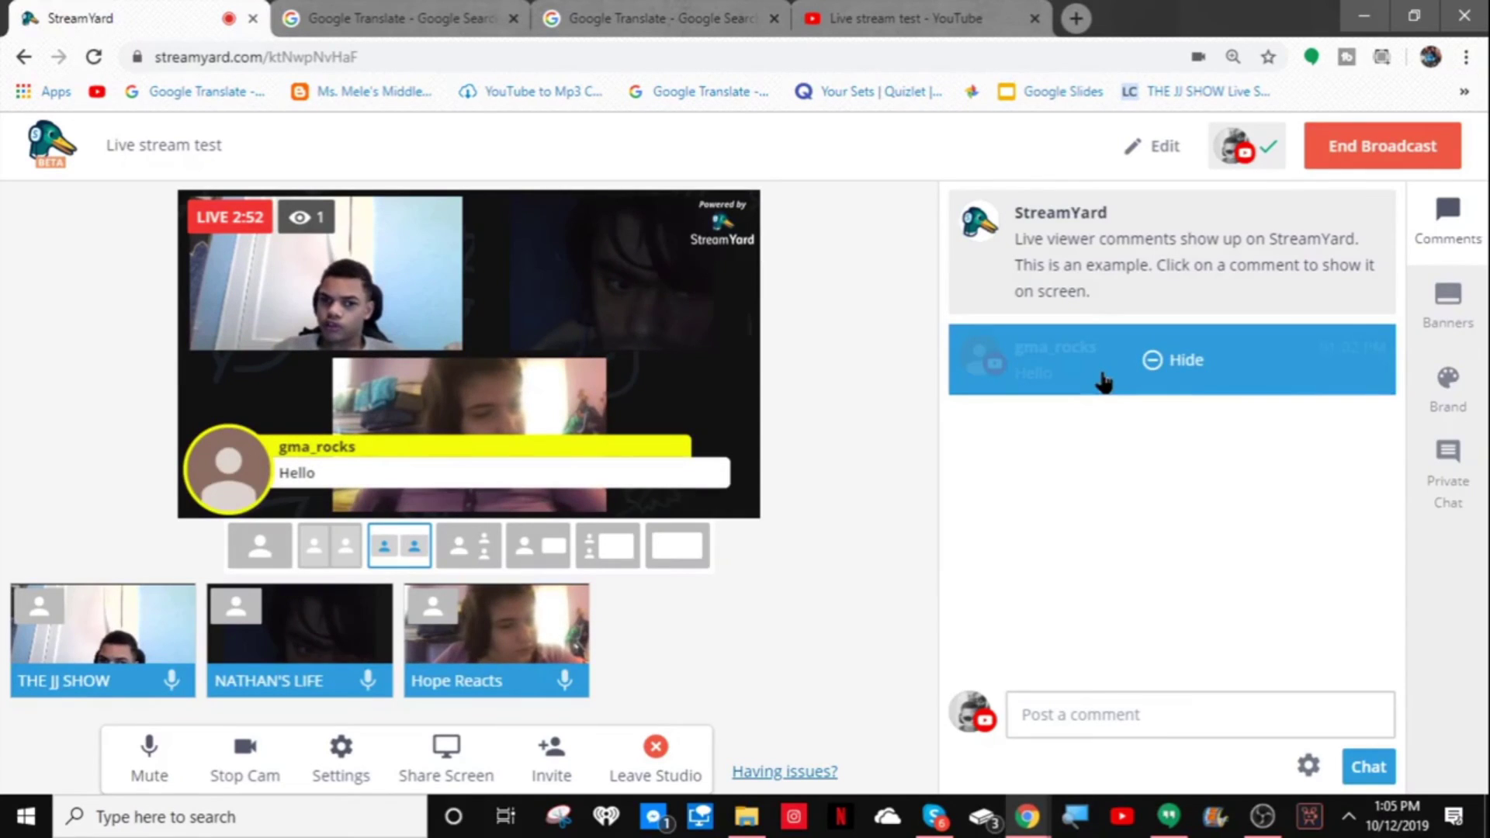